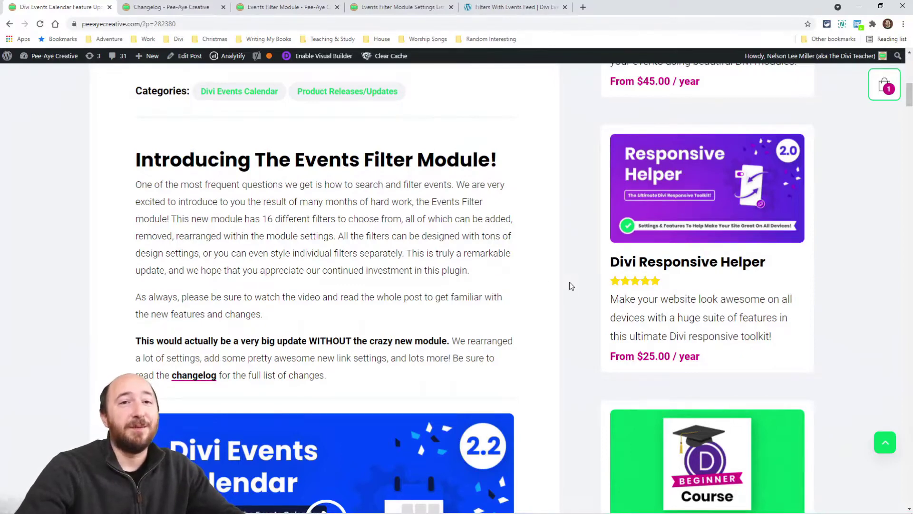
Step: Read the blog post's introduction to the Events Filter module, including its list of filter types and Main Content Settings
{"action": "scroll", "coordinate": [574, 284], "scroll_direction": "down", "scroll_amount": 3}
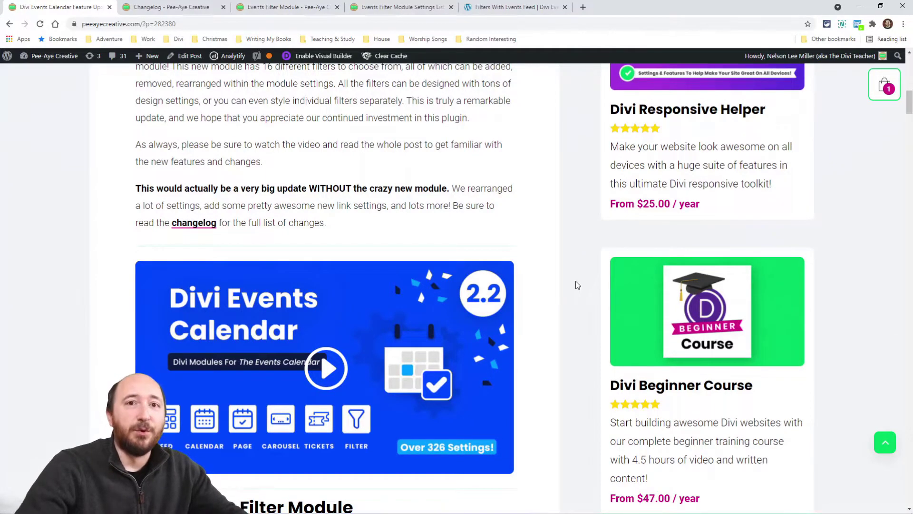
{"action": "scroll", "coordinate": [577, 284], "scroll_direction": "down", "scroll_amount": 3}
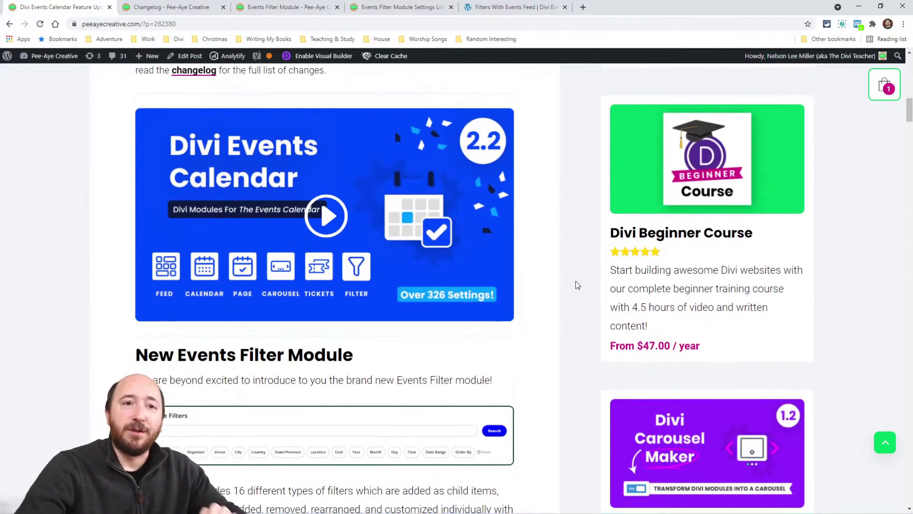
{"action": "scroll", "coordinate": [562, 290], "scroll_direction": "down", "scroll_amount": 4}
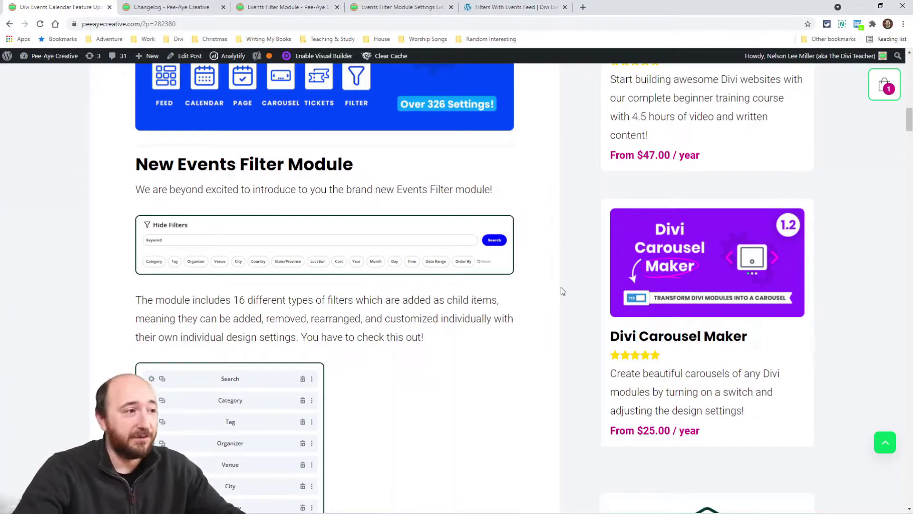
{"action": "scroll", "coordinate": [540, 303], "scroll_direction": "down", "scroll_amount": 4}
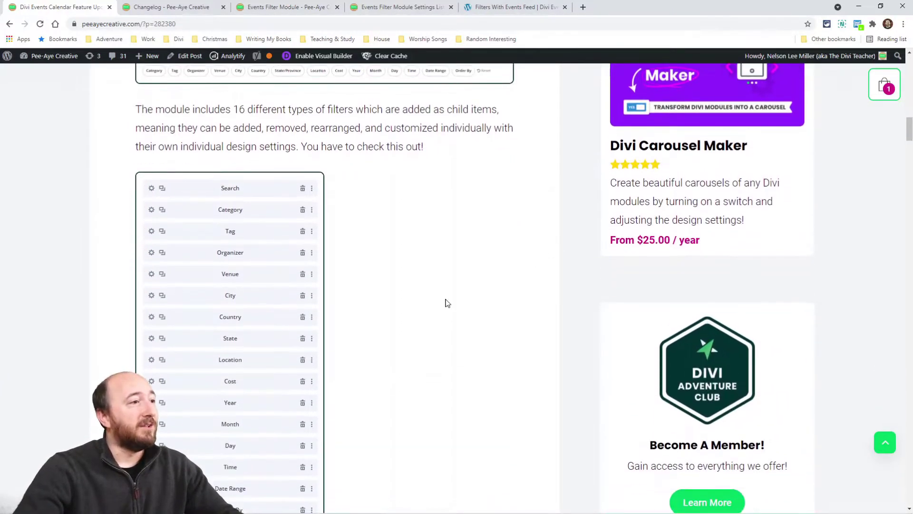
{"action": "scroll", "coordinate": [426, 237], "scroll_direction": "down", "scroll_amount": 4}
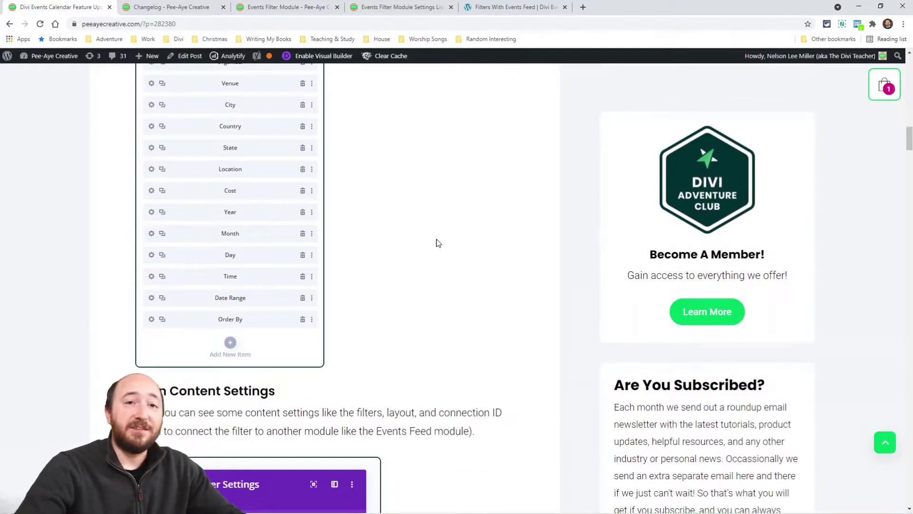
{"action": "scroll", "coordinate": [438, 243], "scroll_direction": "up", "scroll_amount": 1}
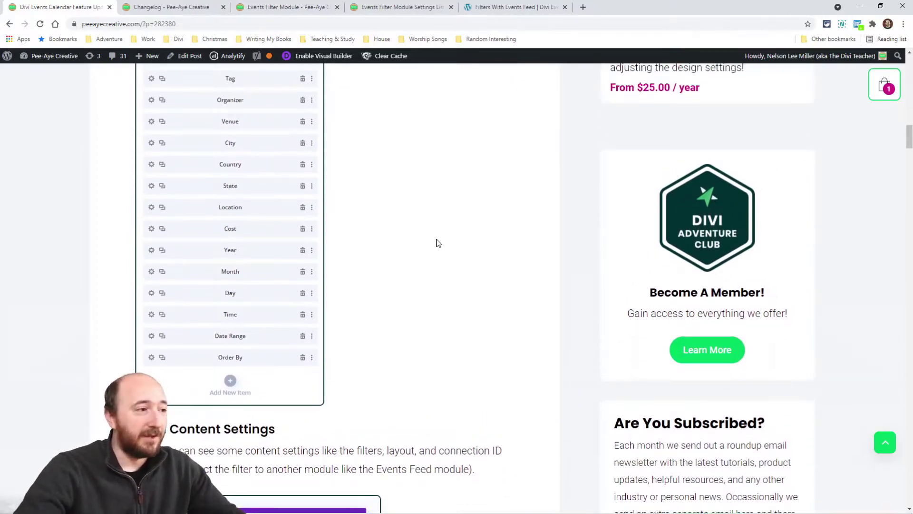
{"action": "scroll", "coordinate": [441, 248], "scroll_direction": "down", "scroll_amount": 2}
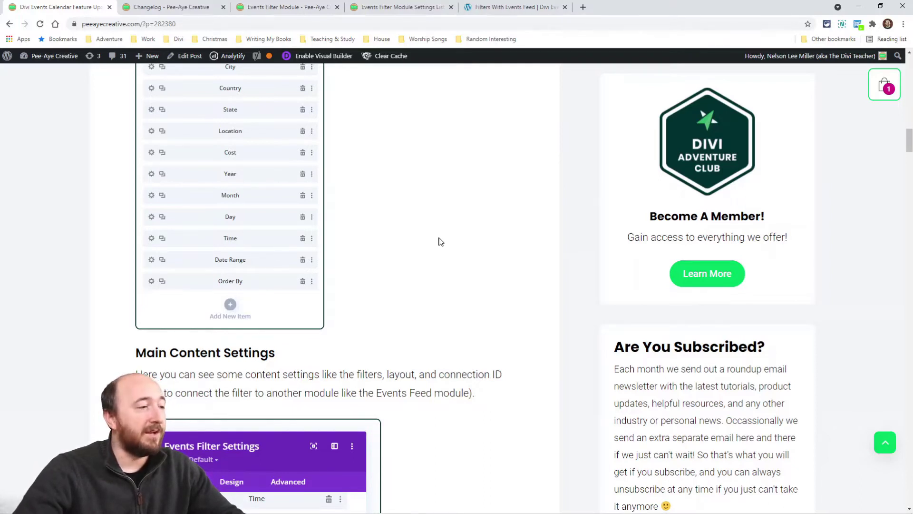
{"action": "scroll", "coordinate": [466, 256], "scroll_direction": "down", "scroll_amount": 6}
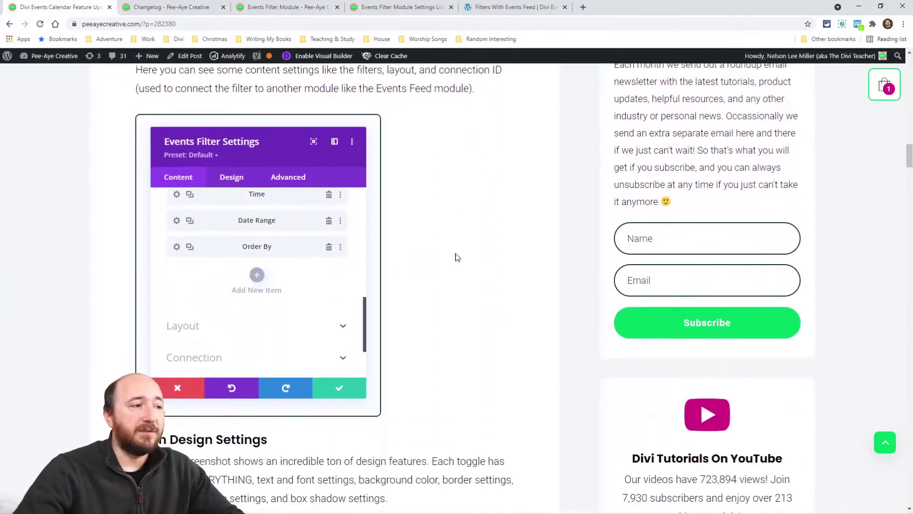
Step: Switch to the Filters With Events Feed demo page and toggle the filter bar between hidden and shown
{"action": "left_click", "coordinate": [496, 10]}
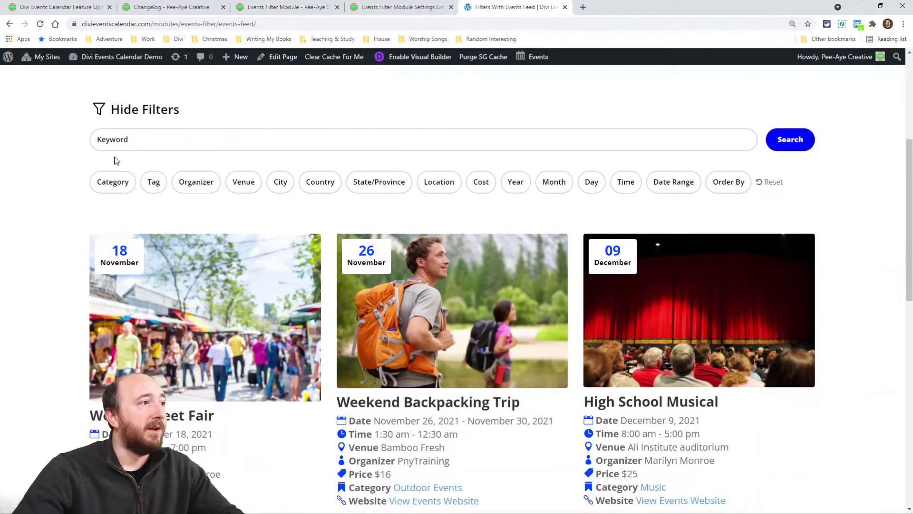
{"action": "left_click", "coordinate": [135, 110]}
{"action": "left_click", "coordinate": [134, 112]}
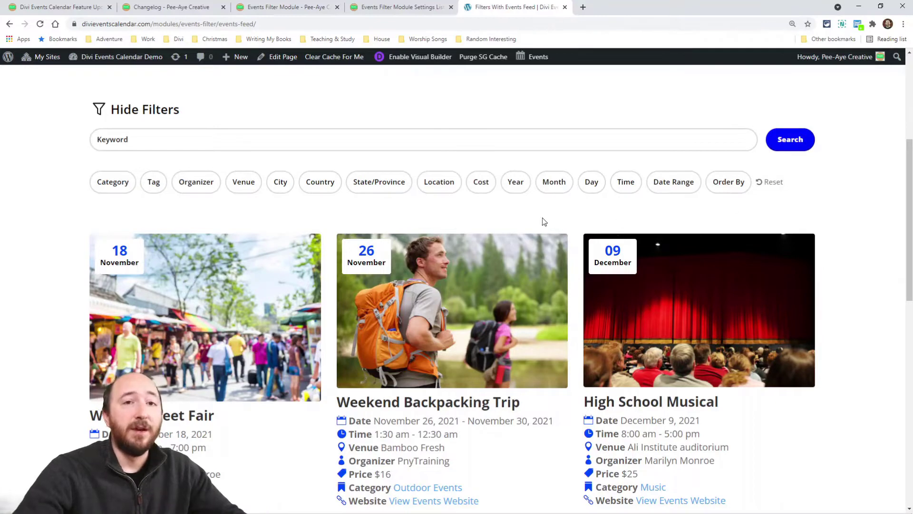
{"action": "left_click", "coordinate": [124, 109]}
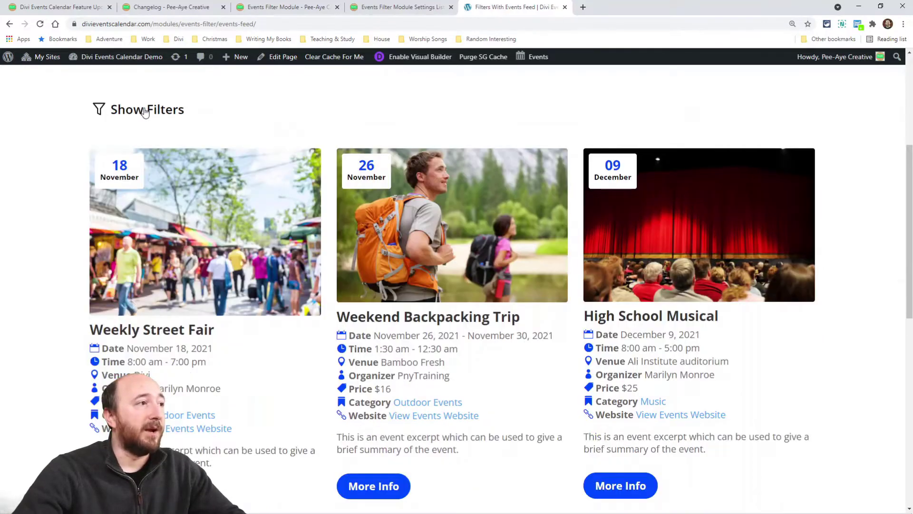
{"action": "left_click", "coordinate": [142, 111]}
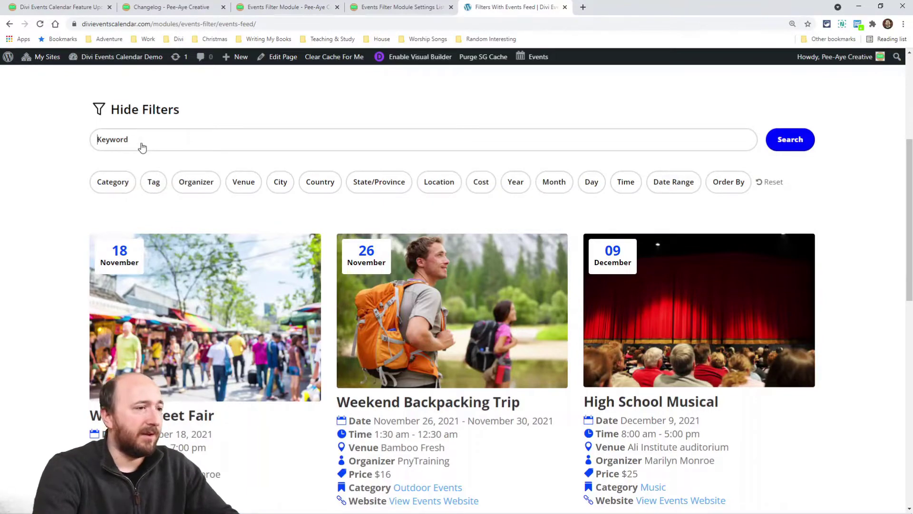
Step: Search the events feed for "music", look over the matching events, and reset the filters
{"action": "type", "text": "music"}
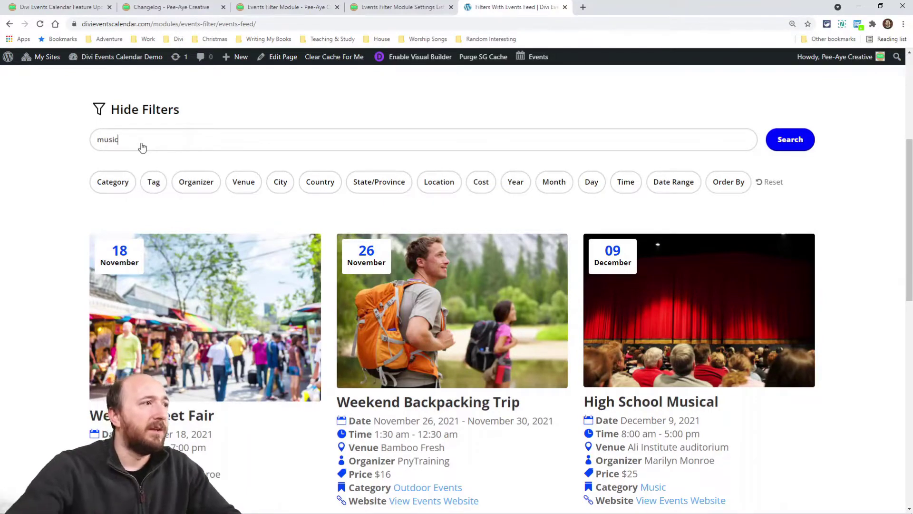
{"action": "scroll", "coordinate": [353, 190], "scroll_direction": "down", "scroll_amount": 4}
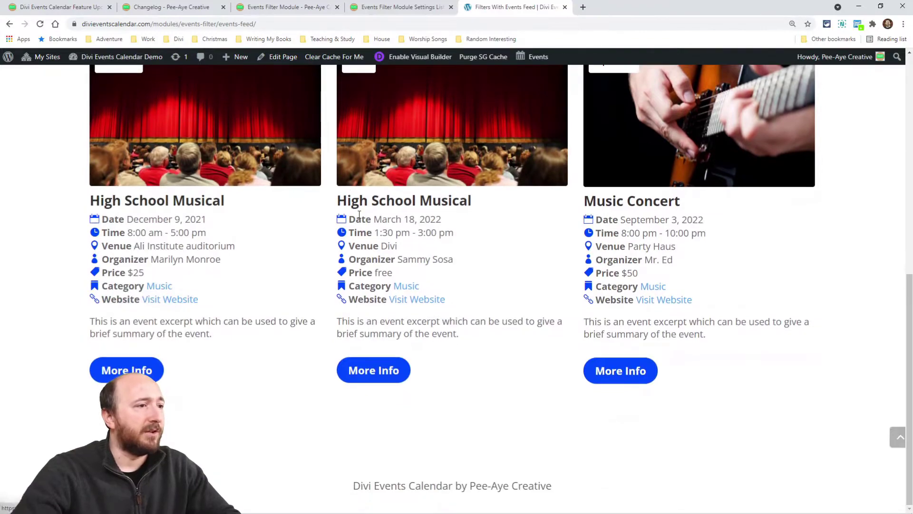
{"action": "scroll", "coordinate": [219, 180], "scroll_direction": "up", "scroll_amount": 6}
{"action": "scroll", "coordinate": [173, 224], "scroll_direction": "down", "scroll_amount": 2}
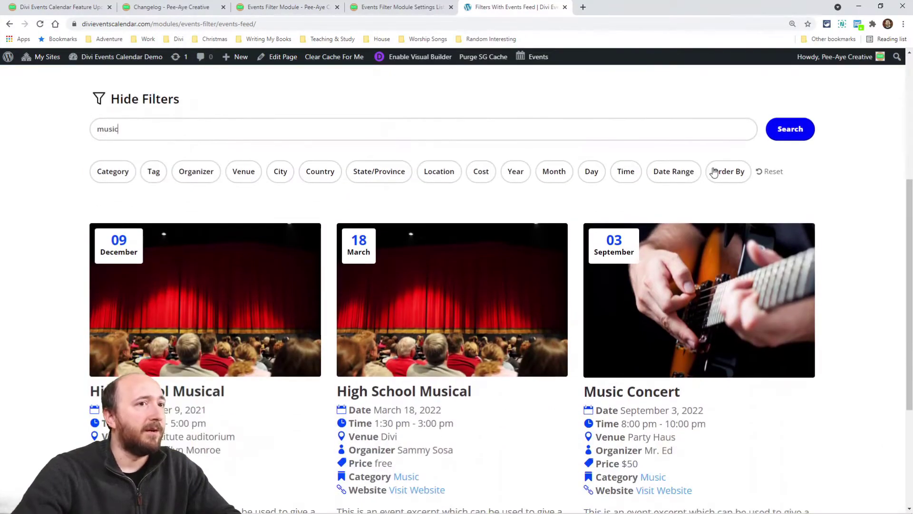
{"action": "left_click", "coordinate": [771, 172]}
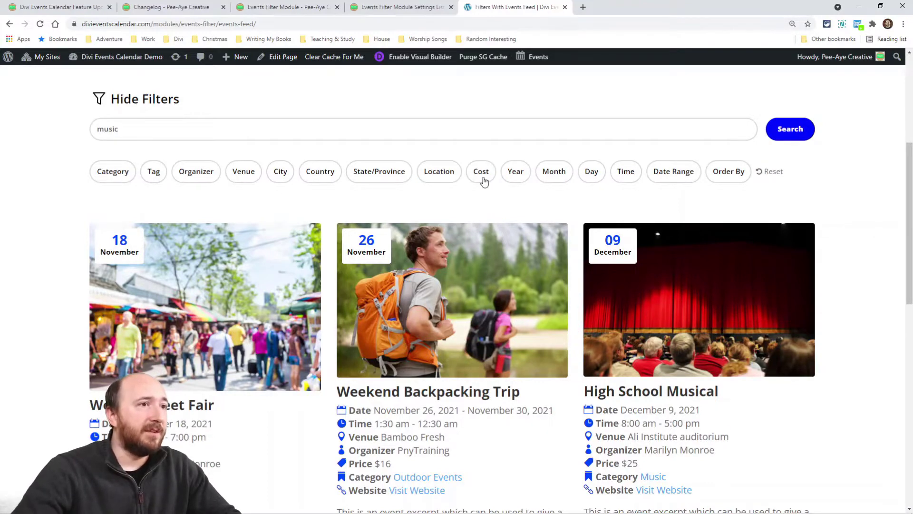
Step: Filter the events feed by the Community Events and Music categories
{"action": "left_click", "coordinate": [109, 177]}
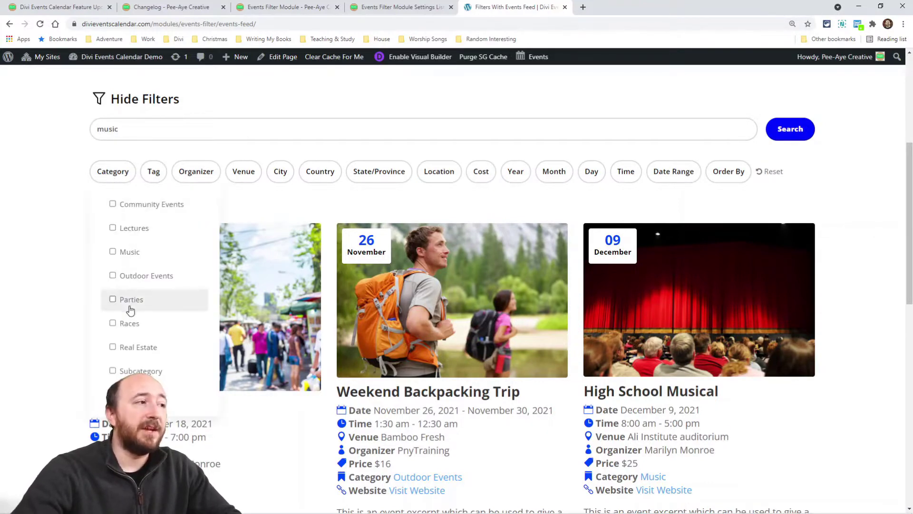
{"action": "left_click", "coordinate": [134, 210]}
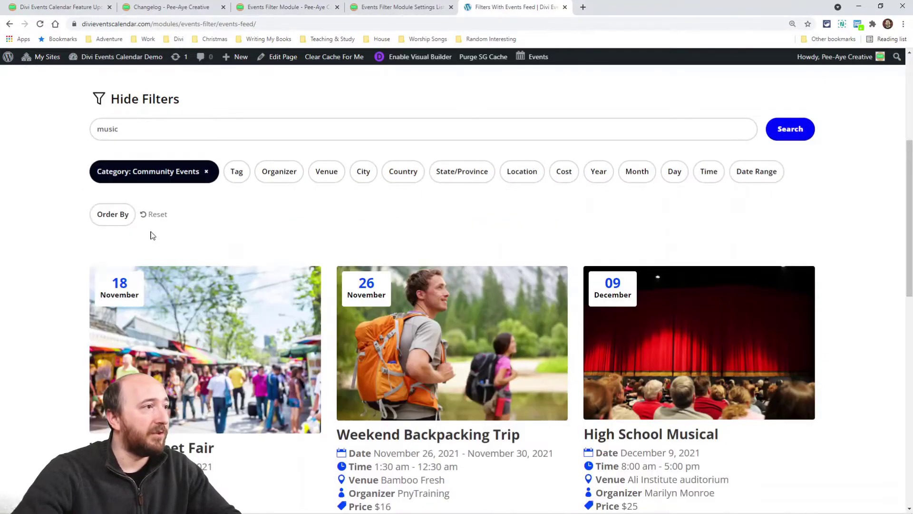
{"action": "left_click", "coordinate": [145, 172]}
{"action": "left_click", "coordinate": [141, 256]}
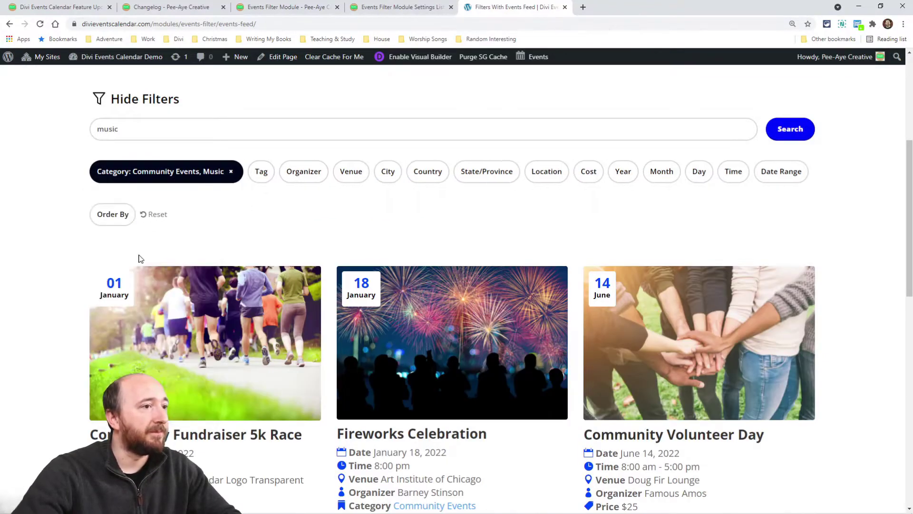
{"action": "left_click", "coordinate": [139, 255]}
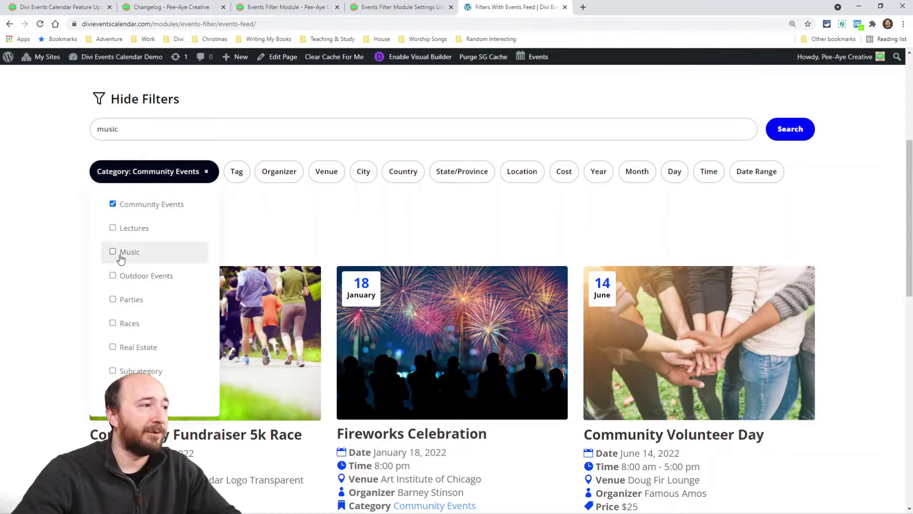
{"action": "left_click", "coordinate": [120, 257]}
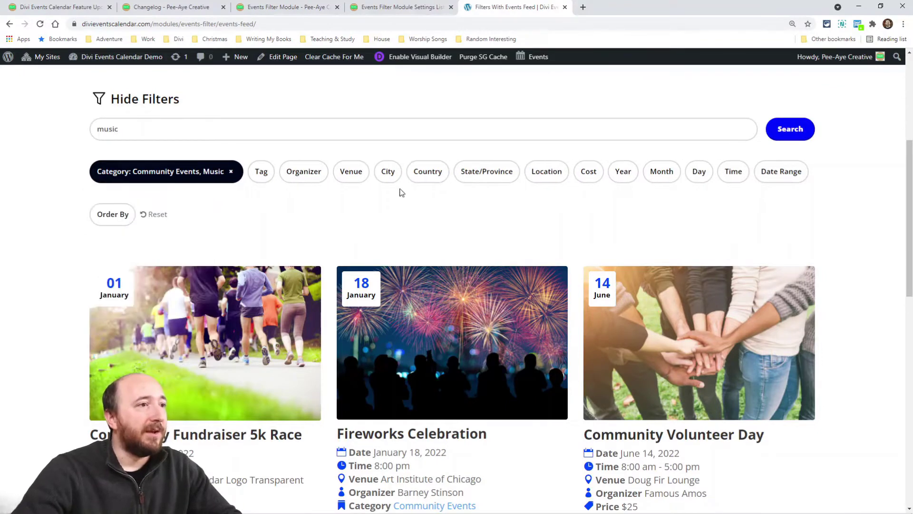
Step: Examine the choices offered by the Organizer, Year, Month and Order By filters without selecting any
{"action": "left_click", "coordinate": [303, 180]}
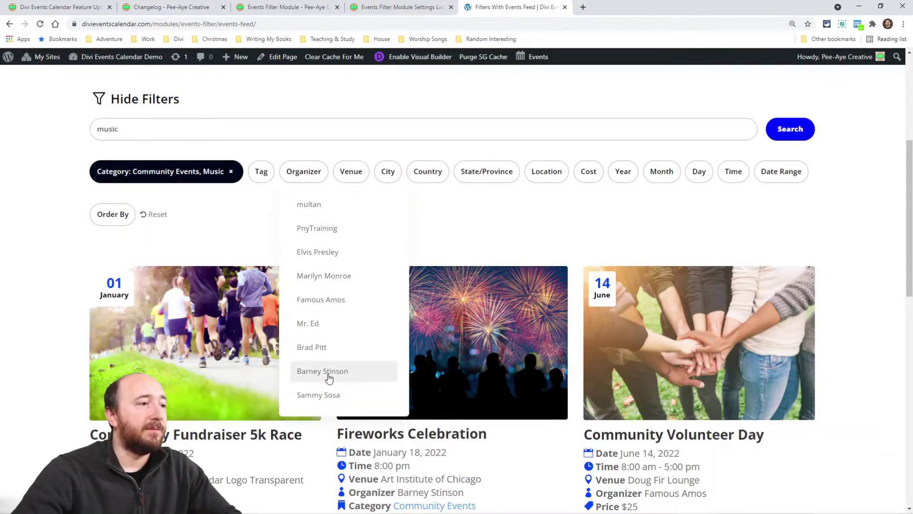
{"action": "left_click", "coordinate": [304, 175]}
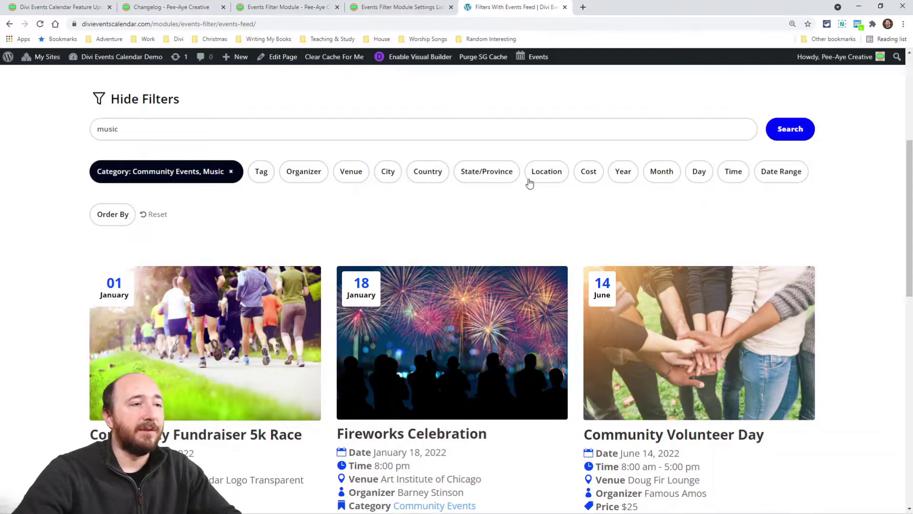
{"action": "left_click", "coordinate": [623, 172]}
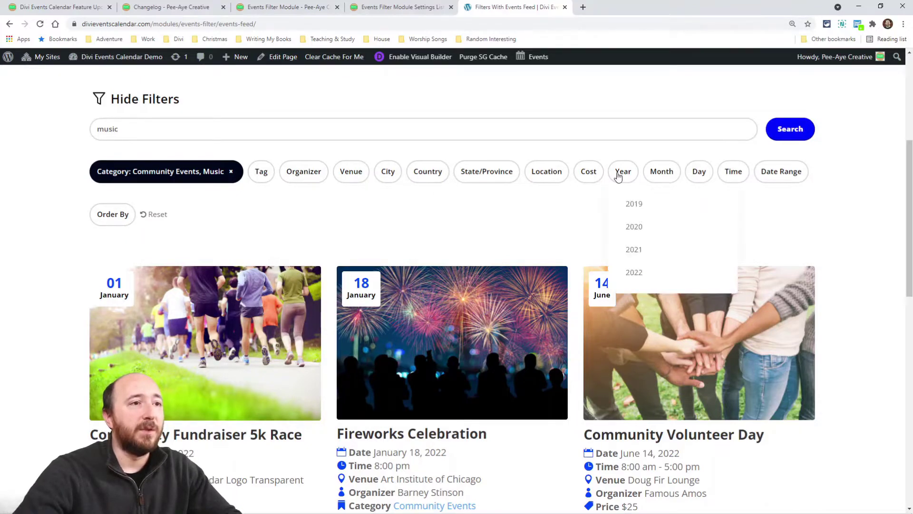
{"action": "left_click", "coordinate": [654, 178]}
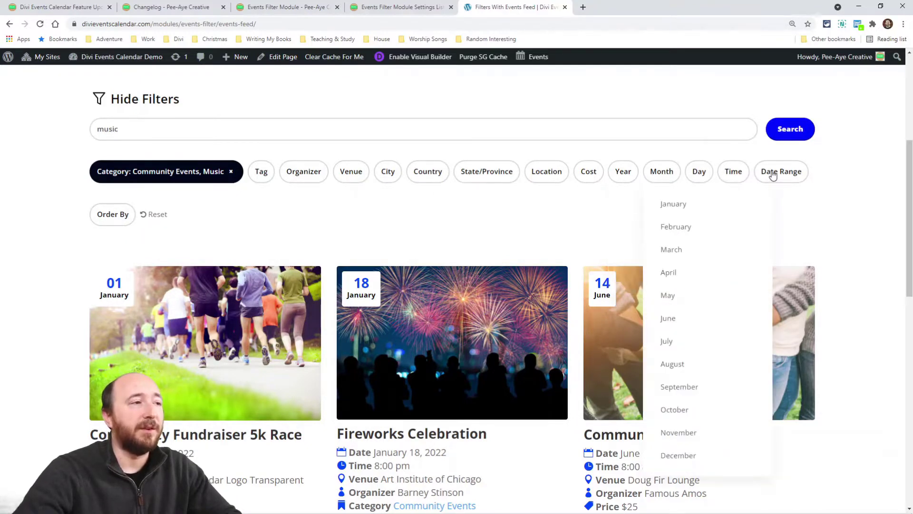
{"action": "left_click", "coordinate": [107, 217]}
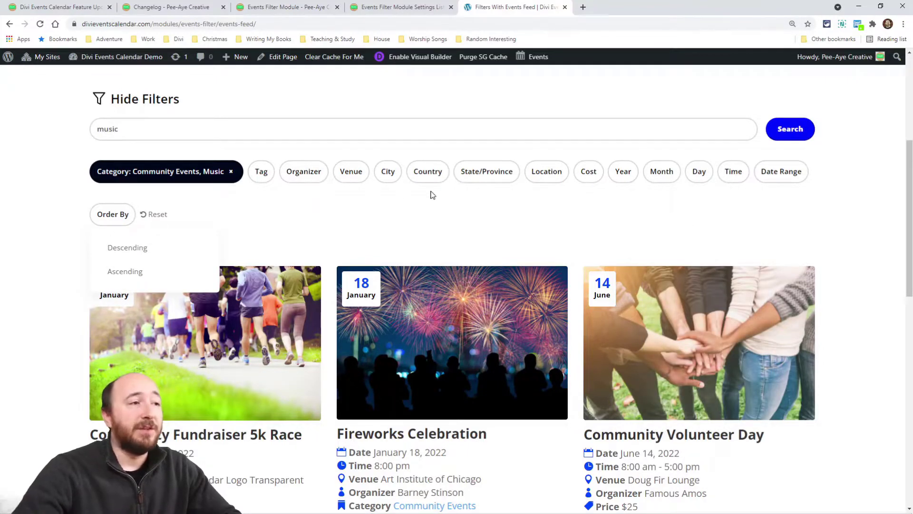
{"action": "left_click", "coordinate": [403, 220]}
Step: Clear the Category filter and look over the unfiltered events feed
{"action": "left_click", "coordinate": [231, 172]}
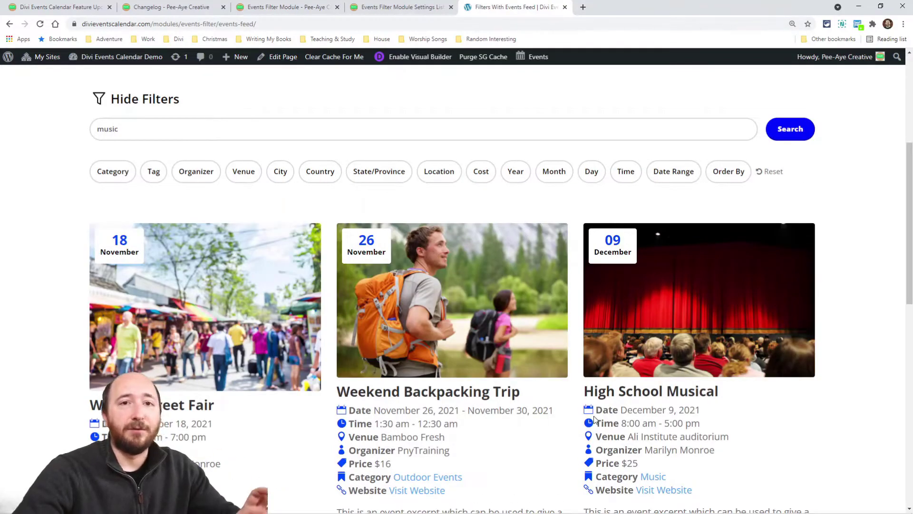
{"action": "scroll", "coordinate": [492, 393], "scroll_direction": "down", "scroll_amount": 8}
{"action": "scroll", "coordinate": [463, 384], "scroll_direction": "up", "scroll_amount": 9}
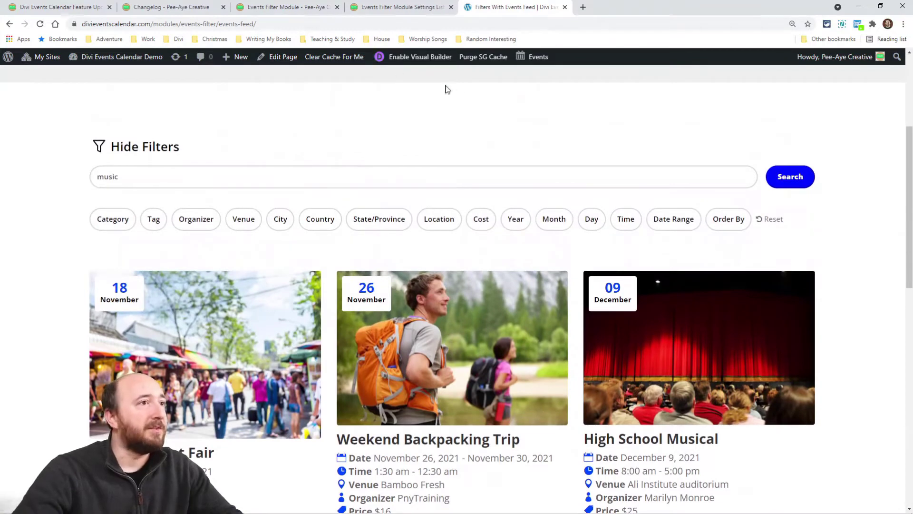
Step: Enable the Visual Builder, open the Events Filter module's settings in a taller window, and review its filter items
{"action": "left_click", "coordinate": [401, 64]}
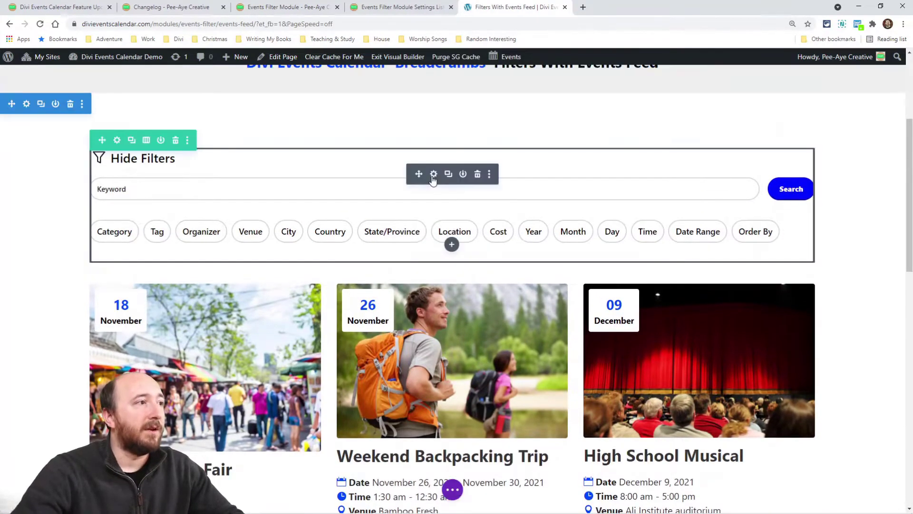
{"action": "left_click", "coordinate": [433, 177]}
{"action": "left_click_drag", "start_coordinate": [233, 119], "coordinate": [621, 115]}
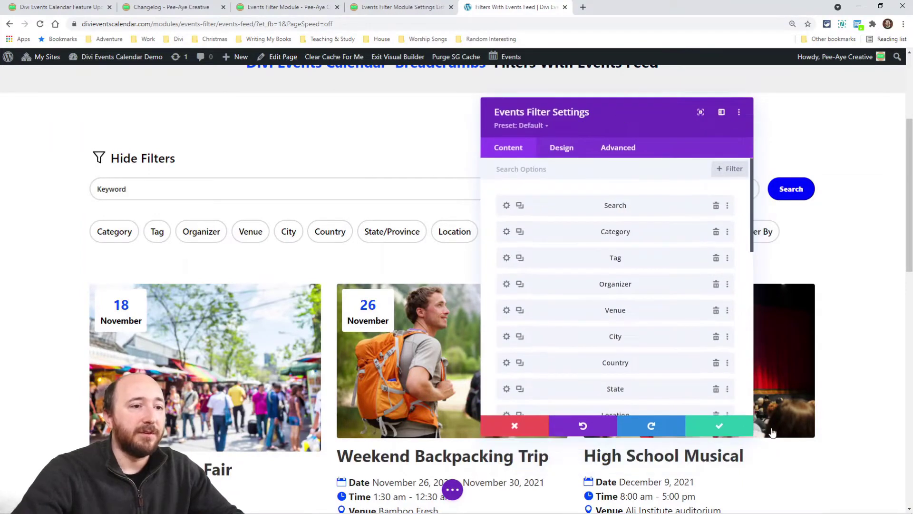
{"action": "left_click_drag", "start_coordinate": [753, 435], "coordinate": [738, 480]}
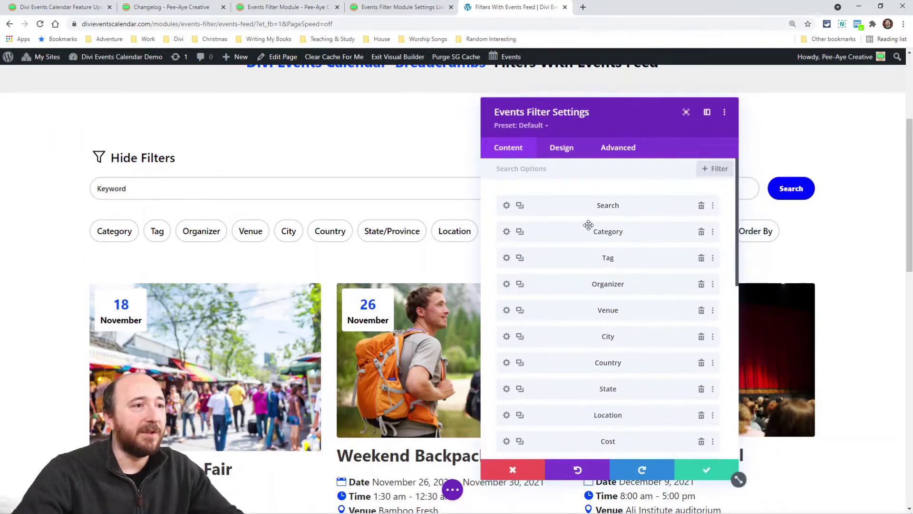
{"action": "scroll", "coordinate": [588, 224], "scroll_direction": "down", "scroll_amount": 5}
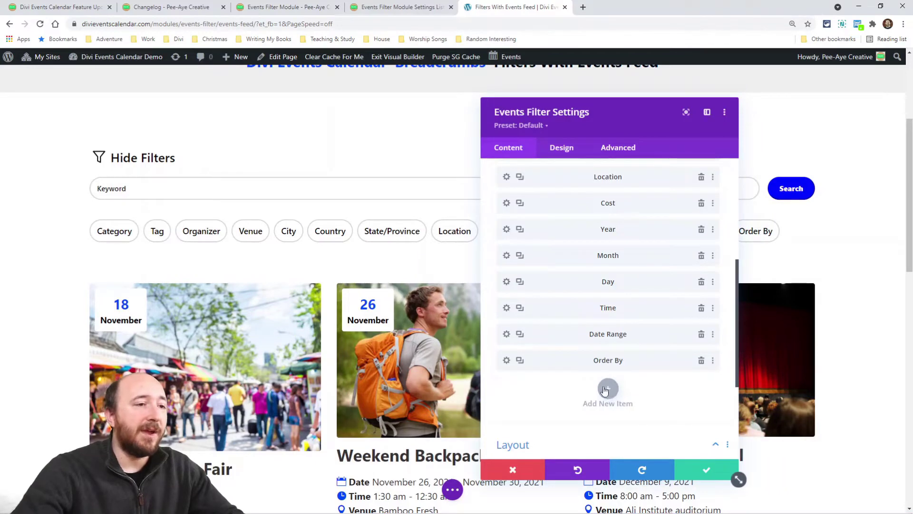
Step: Open the Order By item's settings, review the available filter types, and keep Order By selected
{"action": "left_click", "coordinate": [506, 361]}
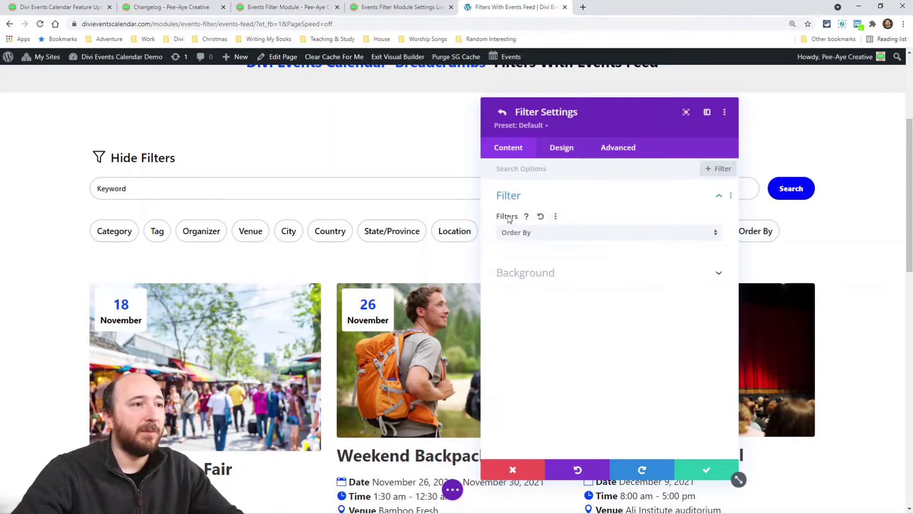
{"action": "left_click", "coordinate": [518, 232]}
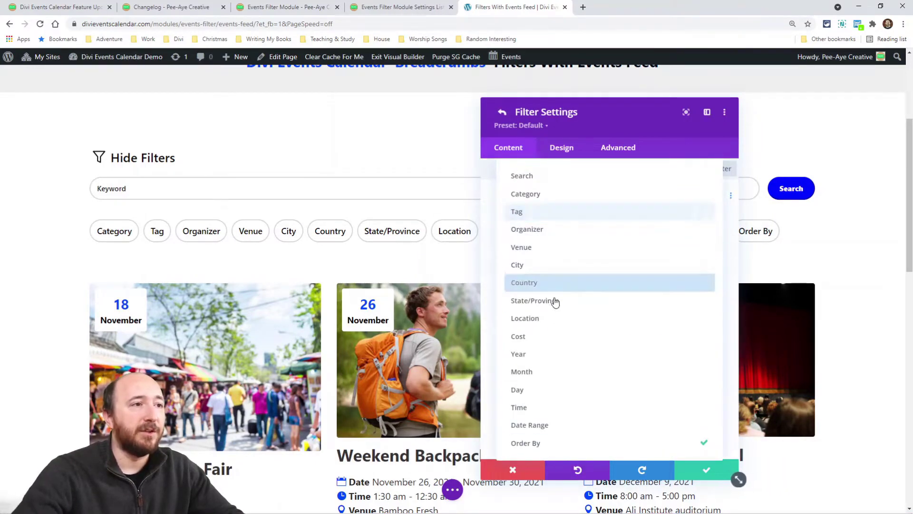
{"action": "left_click", "coordinate": [526, 442]}
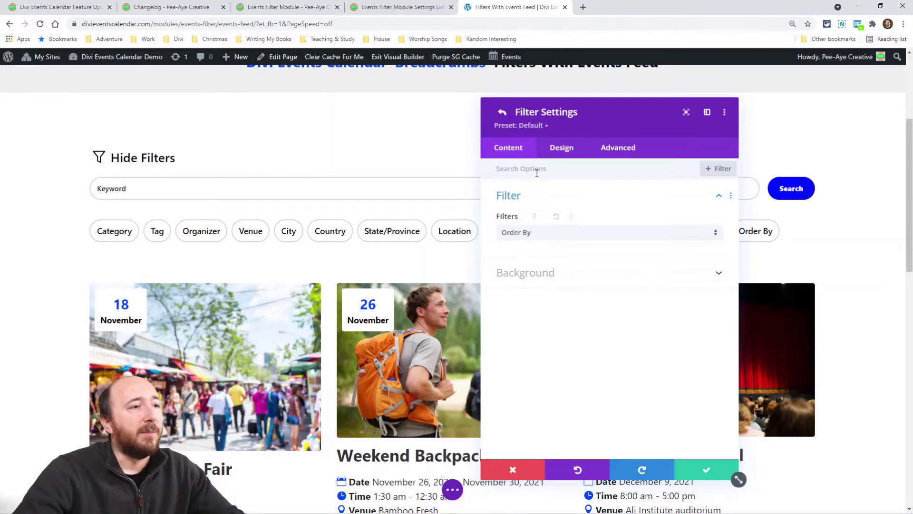
Step: Return from the Order By item to the module's filter list and move the Category filter below Tag
{"action": "left_click", "coordinate": [538, 233]}
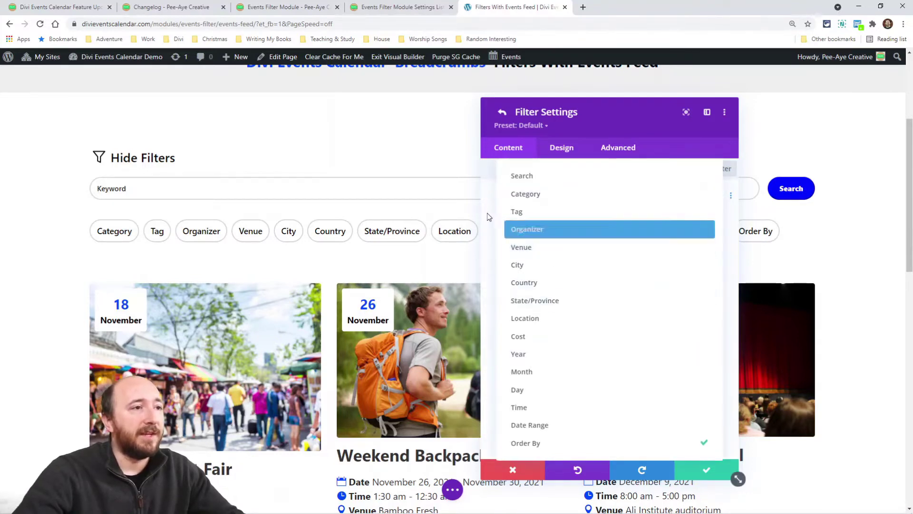
{"action": "left_click", "coordinate": [487, 210]}
{"action": "left_click", "coordinate": [501, 116]}
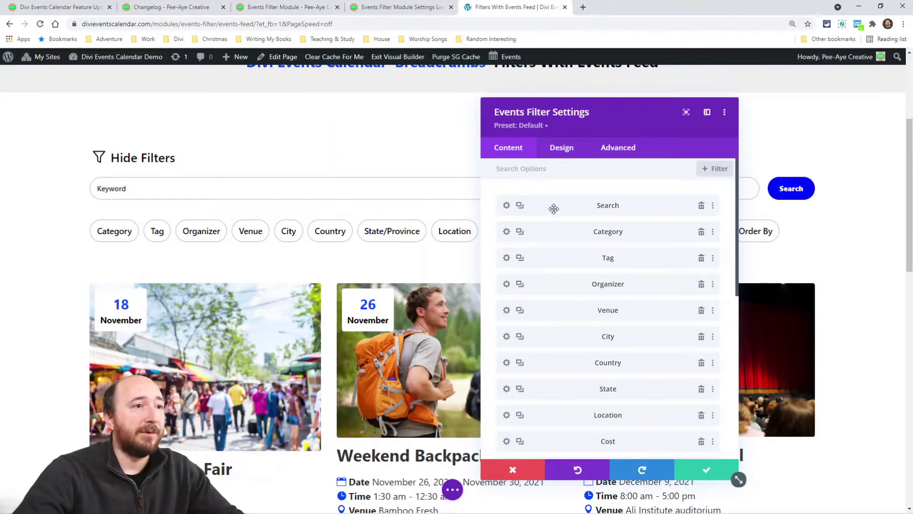
{"action": "left_click_drag", "start_coordinate": [566, 230], "coordinate": [566, 275]}
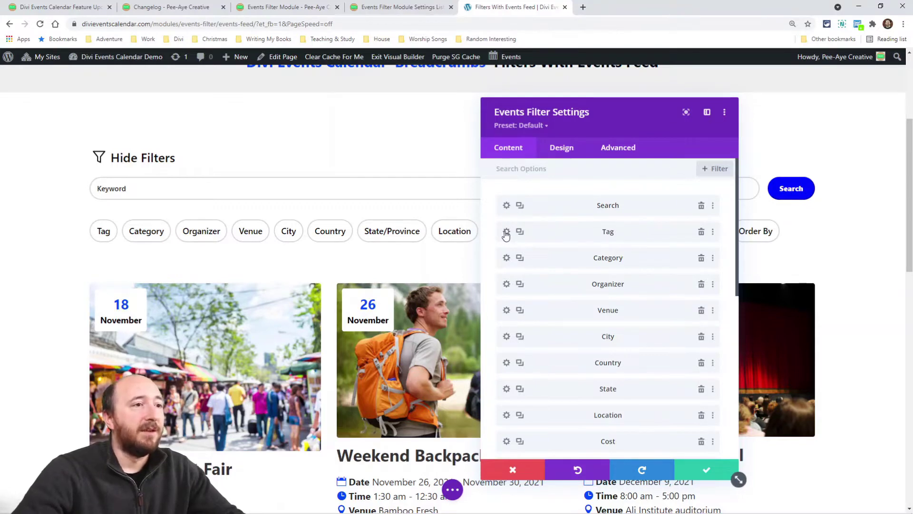
Step: Open the Category filter's settings and check its Selection Method options, keeping Multi
{"action": "left_click", "coordinate": [506, 259]}
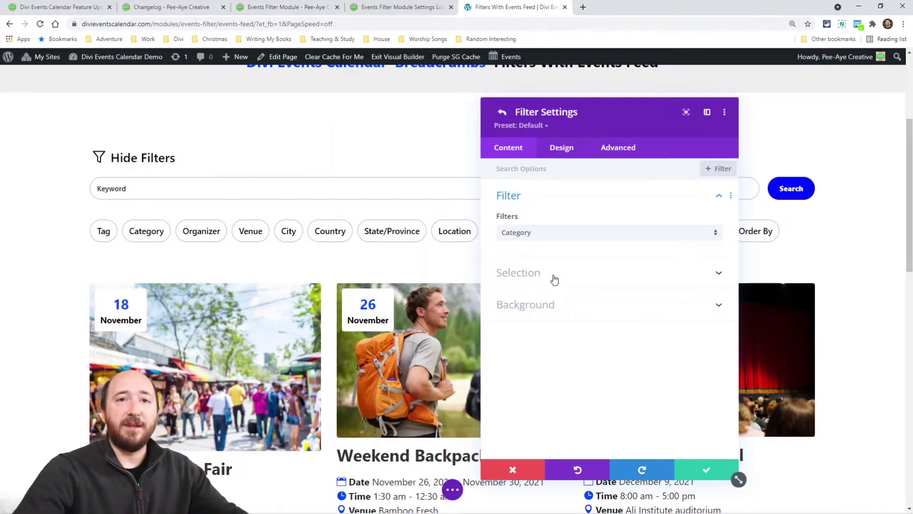
{"action": "left_click", "coordinate": [529, 275]}
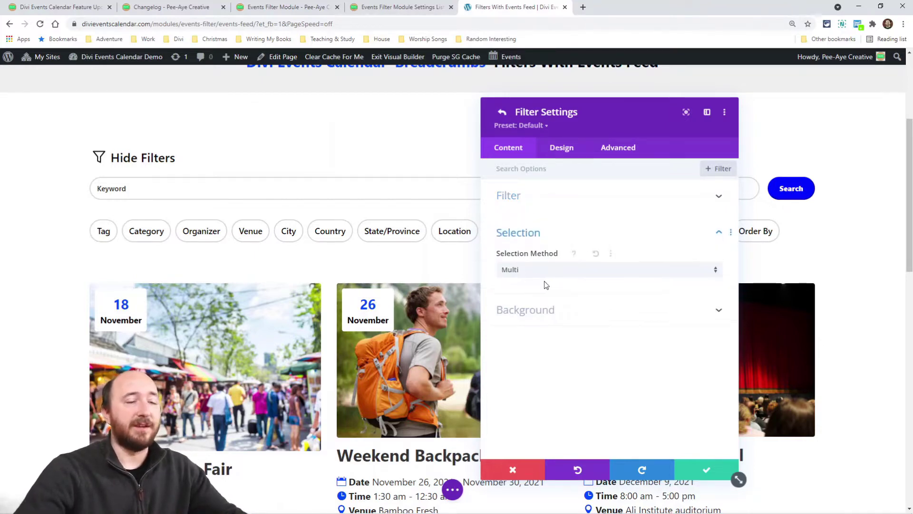
{"action": "left_click", "coordinate": [547, 275]}
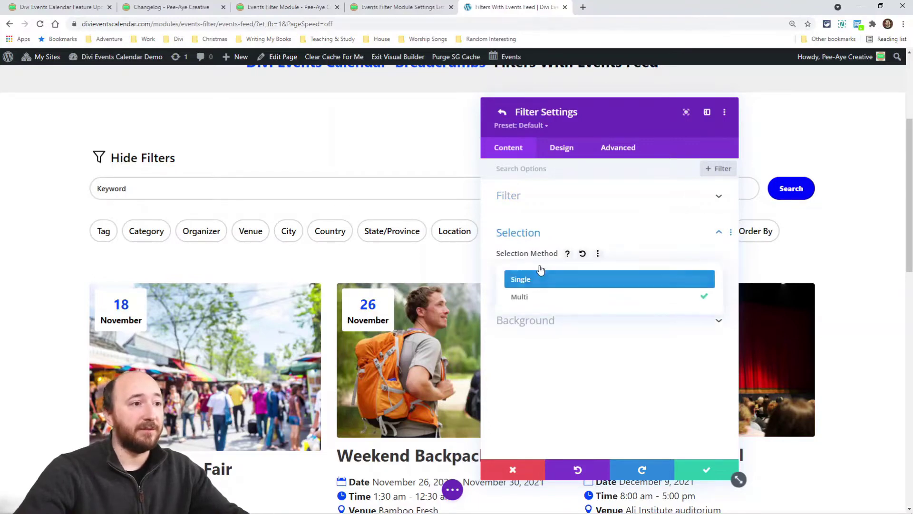
{"action": "left_click", "coordinate": [526, 295]}
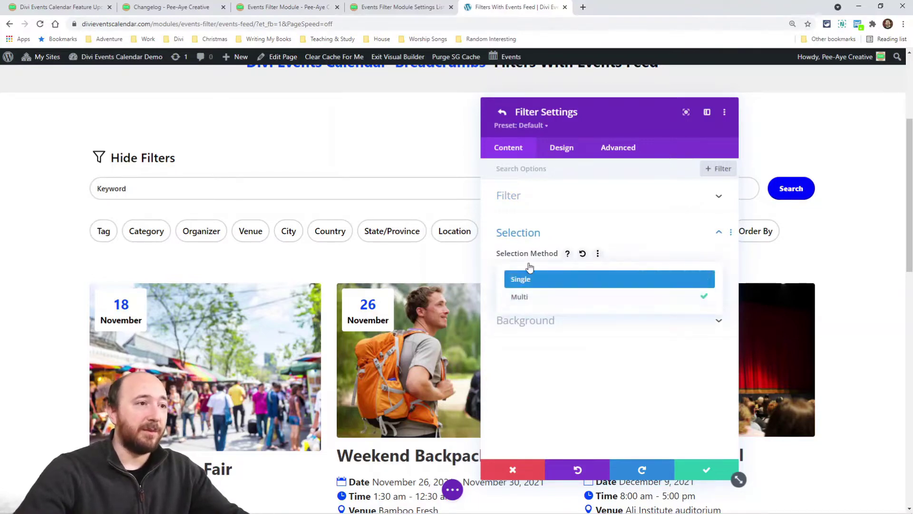
{"action": "left_click", "coordinate": [500, 119]}
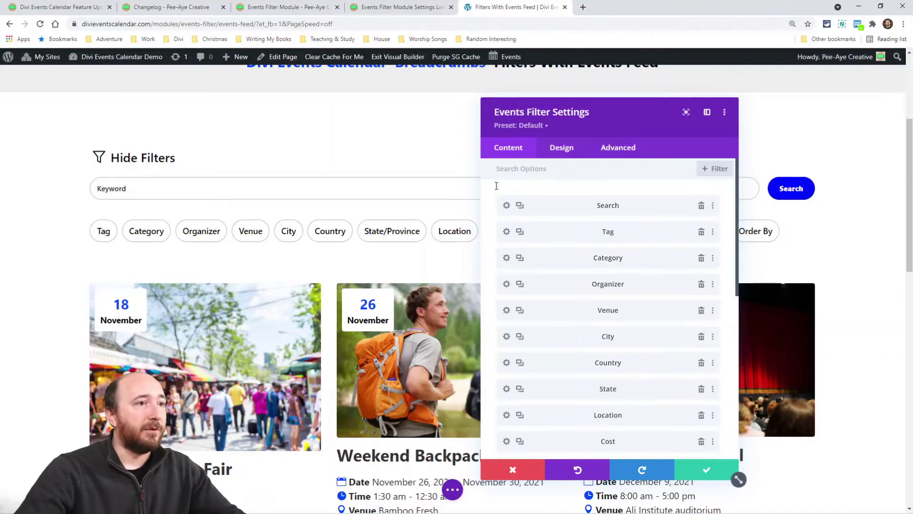
Step: Check the Selection Method in the Venue filter's settings and return to the filter list
{"action": "left_click", "coordinate": [507, 311]}
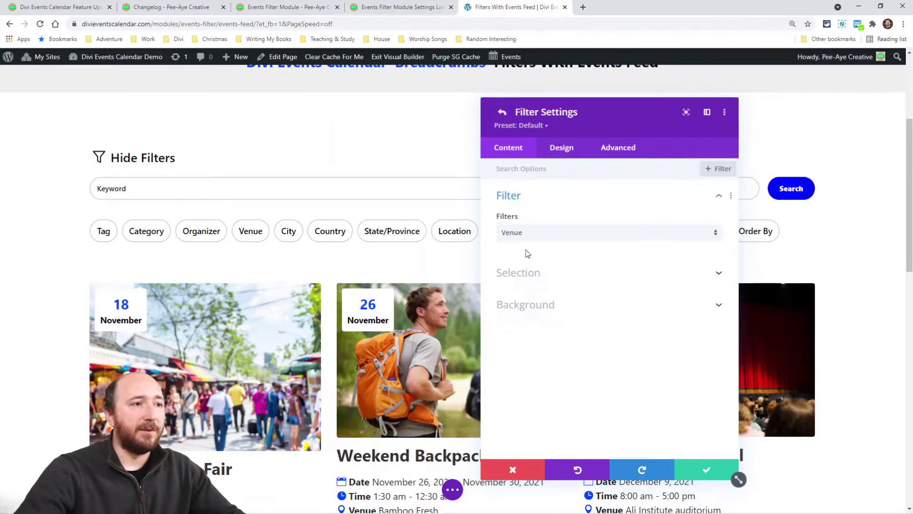
{"action": "left_click", "coordinate": [524, 274]}
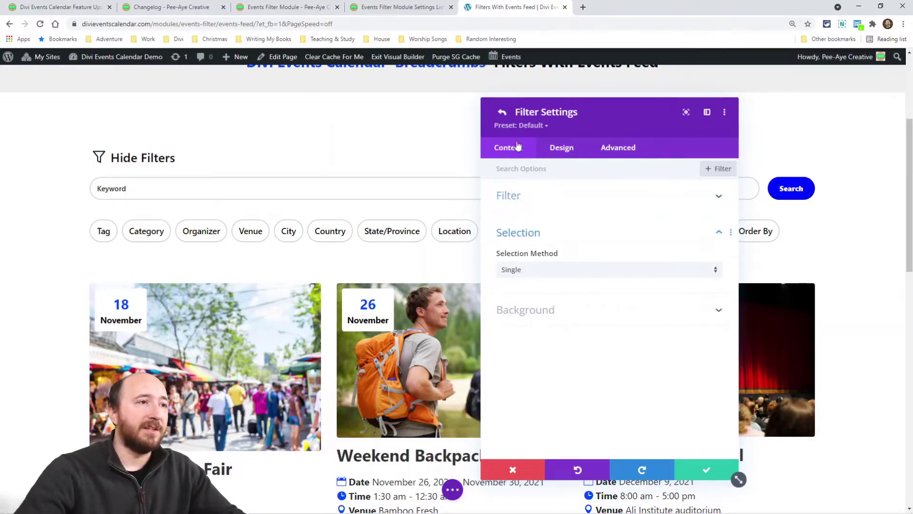
{"action": "left_click", "coordinate": [501, 113]}
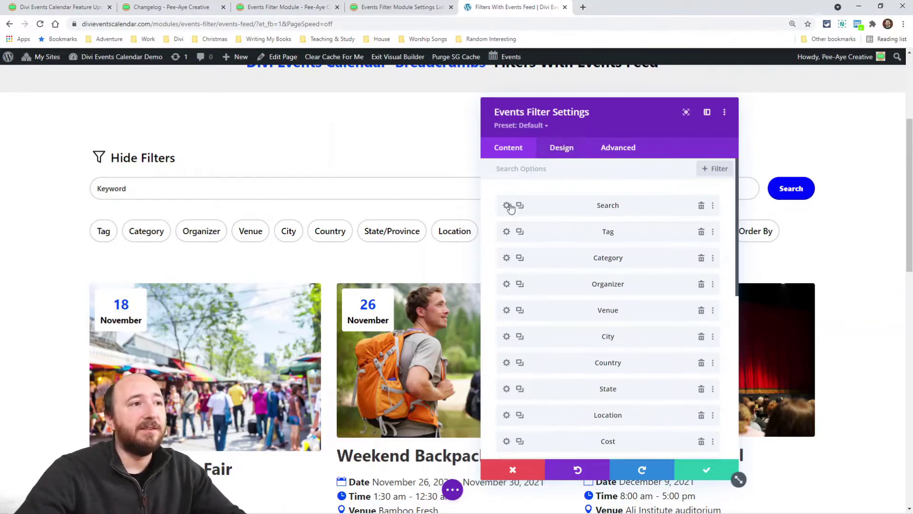
Step: Set the Tag filter's text color to blue #0048ff and look through its remaining text design options
{"action": "left_click", "coordinate": [506, 231]}
{"action": "left_click", "coordinate": [562, 148]}
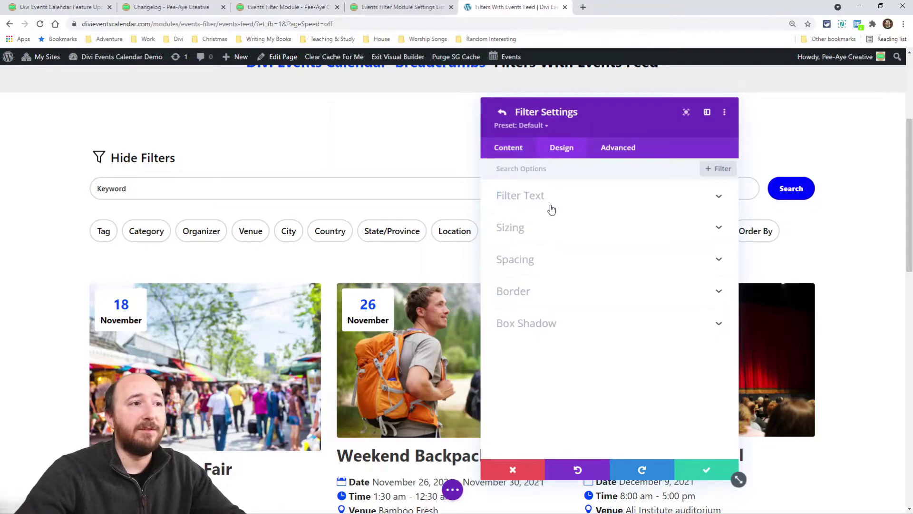
{"action": "left_click", "coordinate": [528, 206]}
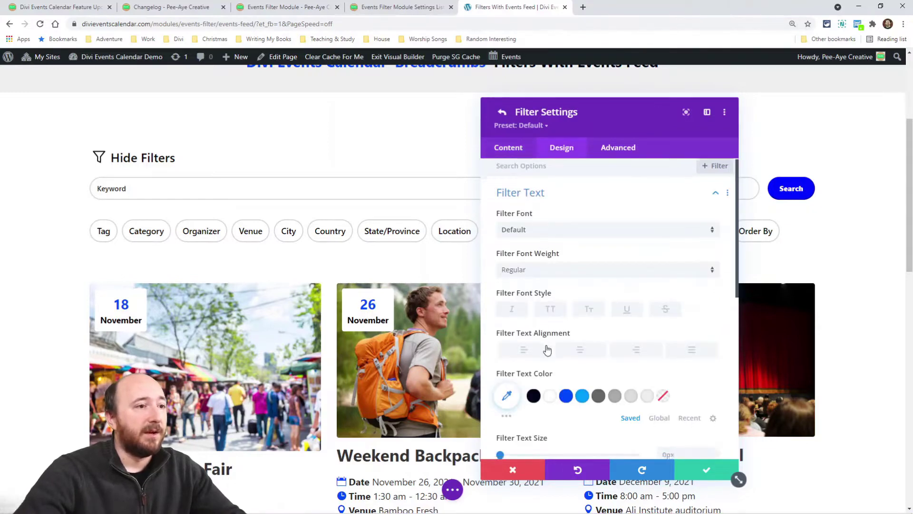
{"action": "scroll", "coordinate": [547, 349], "scroll_direction": "down", "scroll_amount": 2}
{"action": "left_click", "coordinate": [566, 304]}
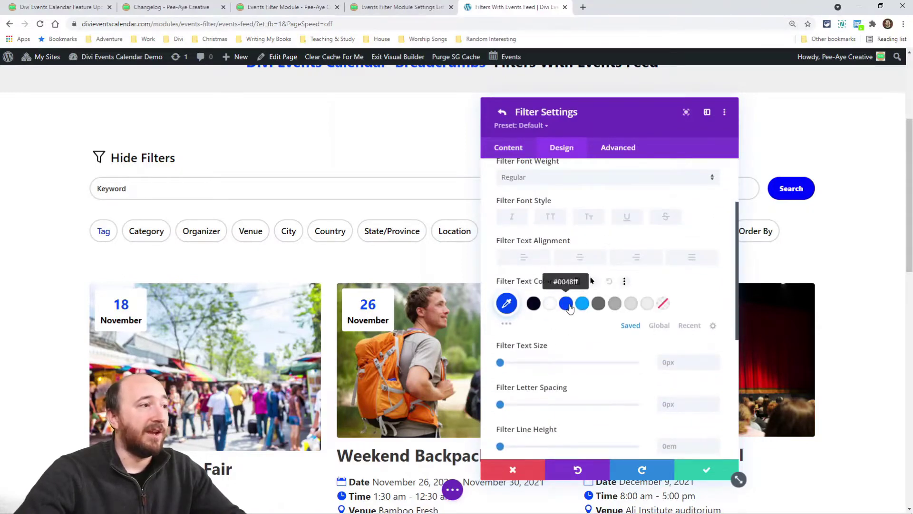
{"action": "scroll", "coordinate": [604, 310], "scroll_direction": "down", "scroll_amount": 2}
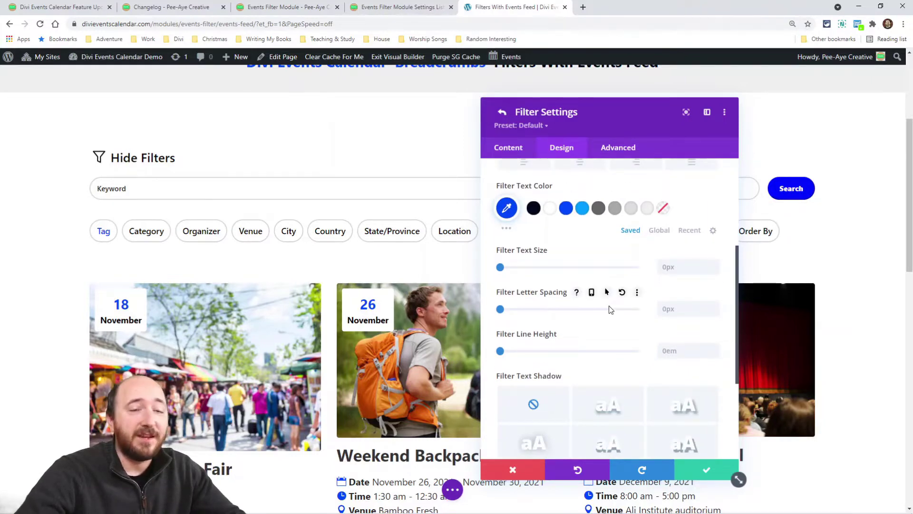
{"action": "scroll", "coordinate": [597, 280], "scroll_direction": "down", "scroll_amount": 3}
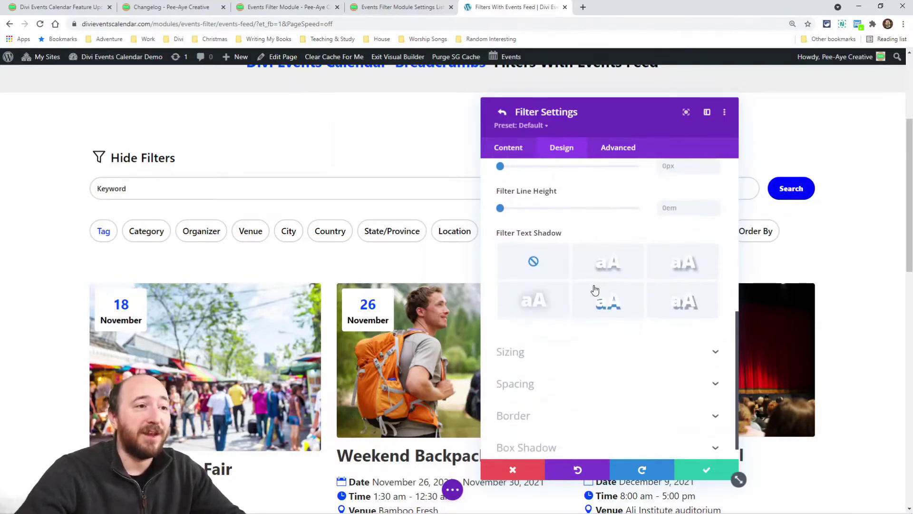
{"action": "scroll", "coordinate": [589, 296], "scroll_direction": "down", "scroll_amount": 1}
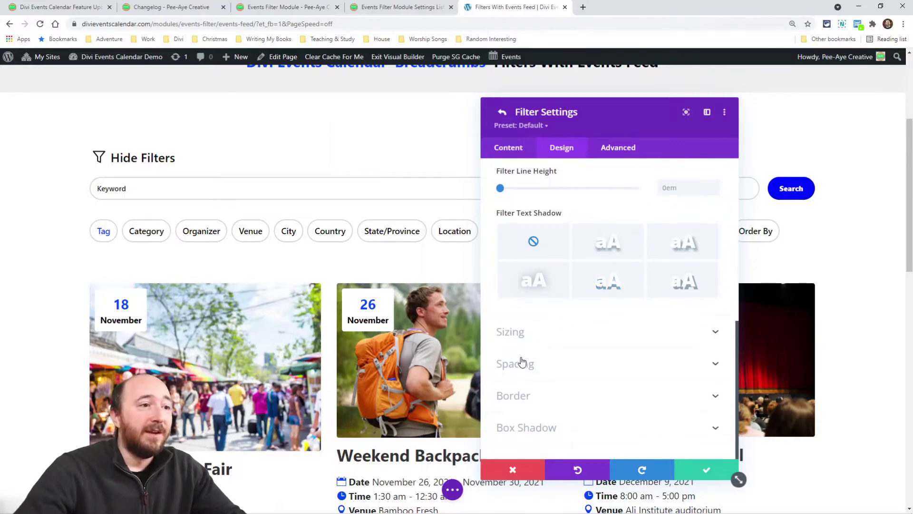
Step: Try 7px left and right padding on the Tag filter, reset the padding, and return to the module settings
{"action": "left_click", "coordinate": [536, 367]}
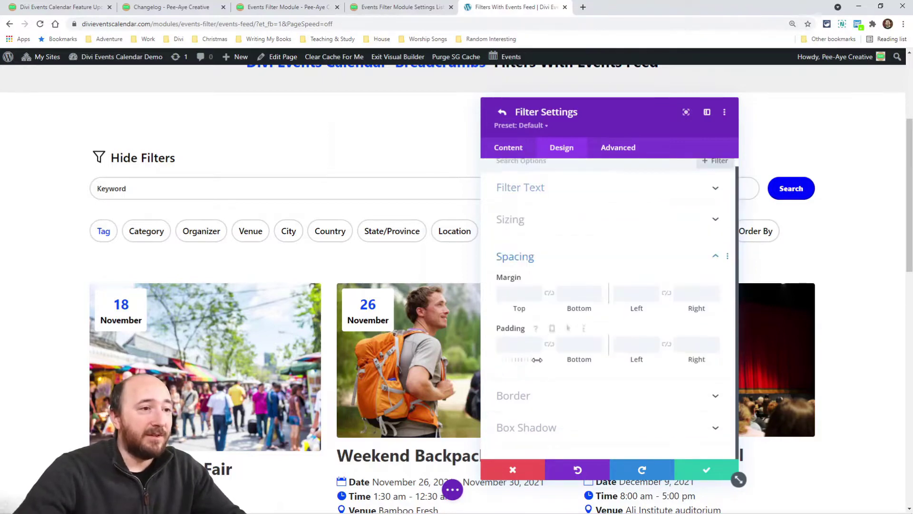
{"action": "left_click_drag", "start_coordinate": [651, 343], "coordinate": [658, 346]}
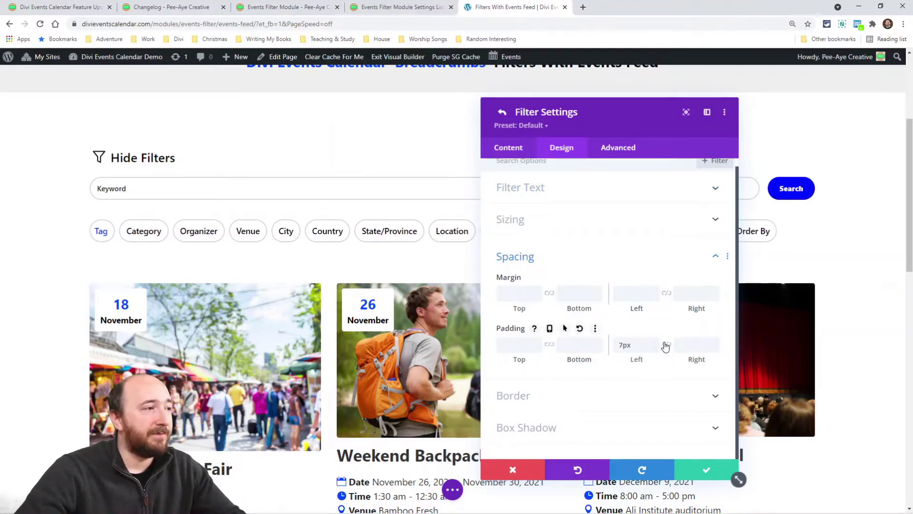
{"action": "left_click", "coordinate": [666, 343]}
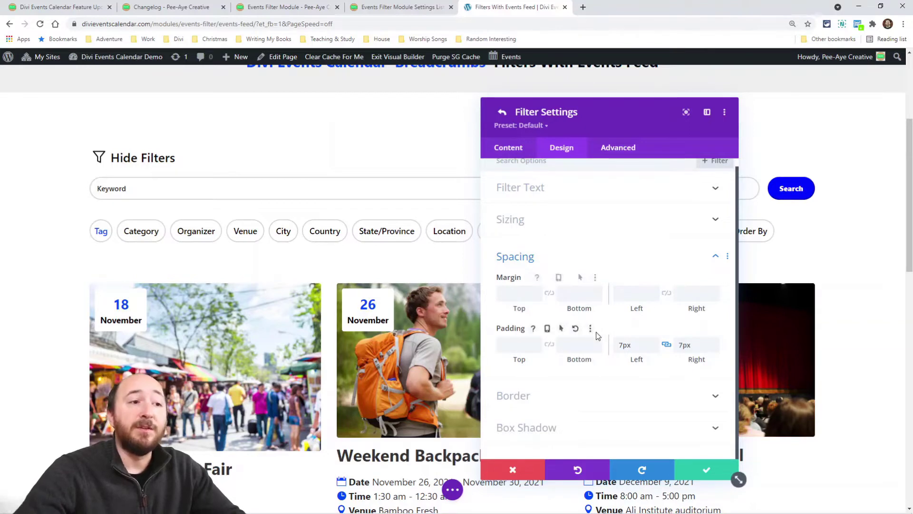
{"action": "left_click", "coordinate": [580, 328]}
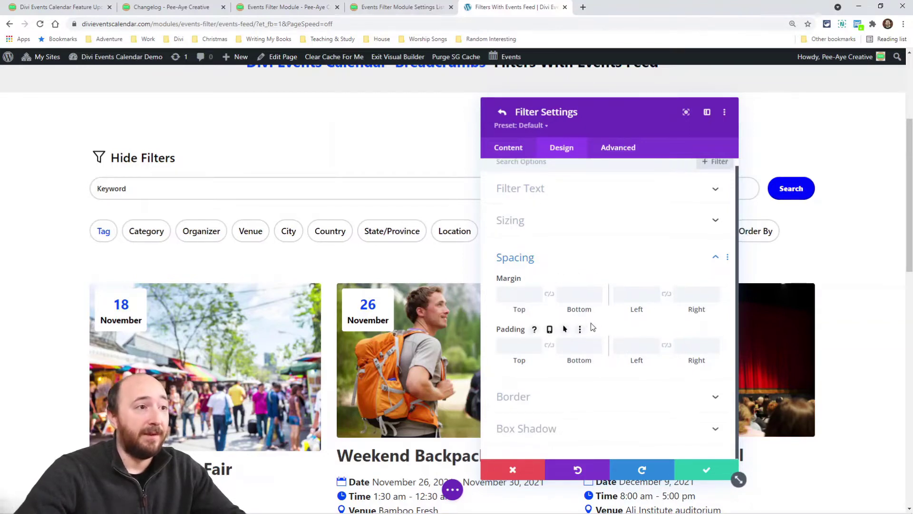
{"action": "left_click", "coordinate": [502, 117]}
Step: Try #000719 as the background color for all filters in the module's design settings, and switch it to #0048ff
{"action": "left_click", "coordinate": [496, 148]}
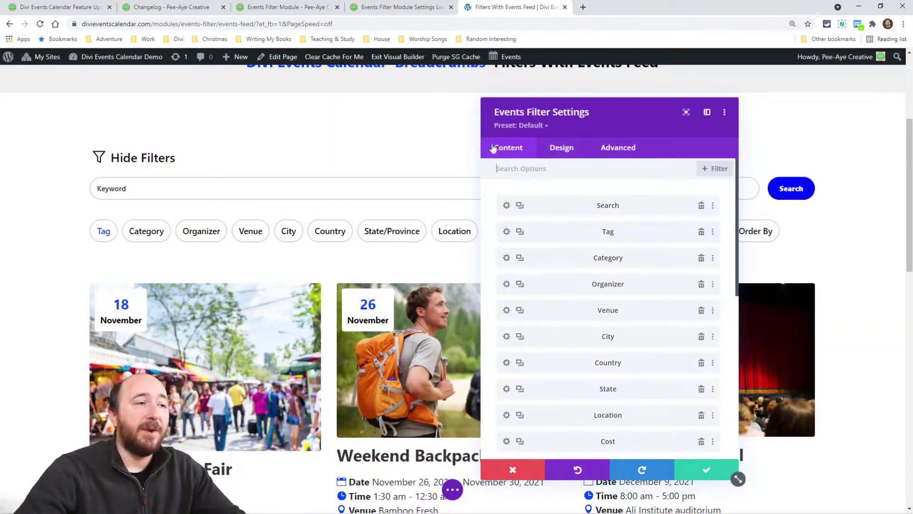
{"action": "scroll", "coordinate": [614, 260], "scroll_direction": "down", "scroll_amount": 10}
{"action": "scroll", "coordinate": [605, 340], "scroll_direction": "up", "scroll_amount": 10}
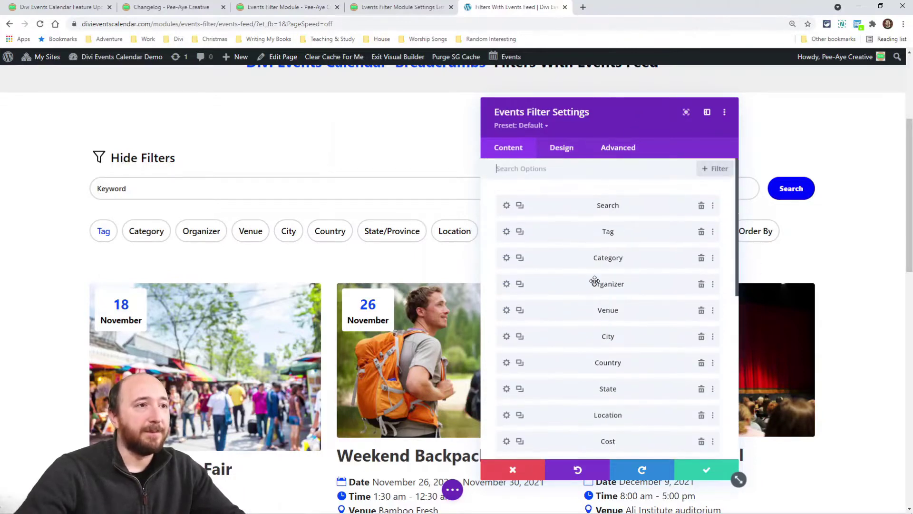
{"action": "left_click", "coordinate": [561, 148]}
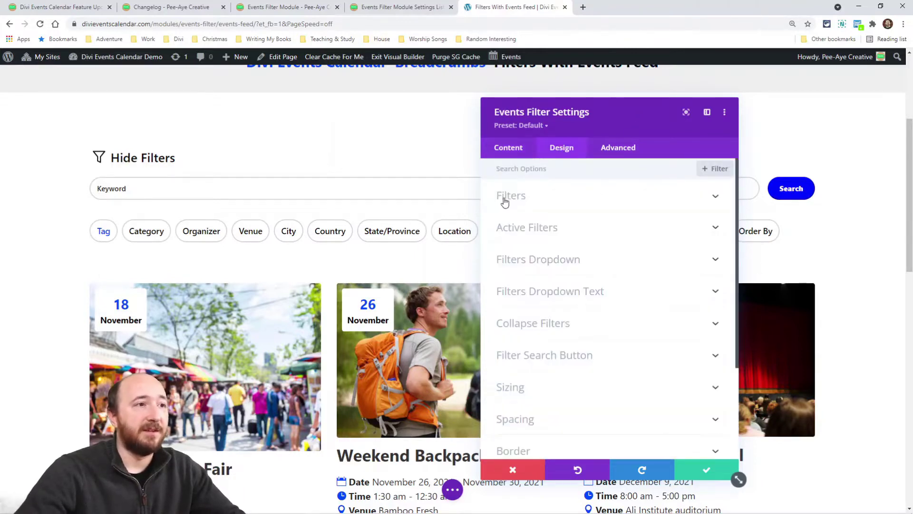
{"action": "left_click", "coordinate": [505, 198]}
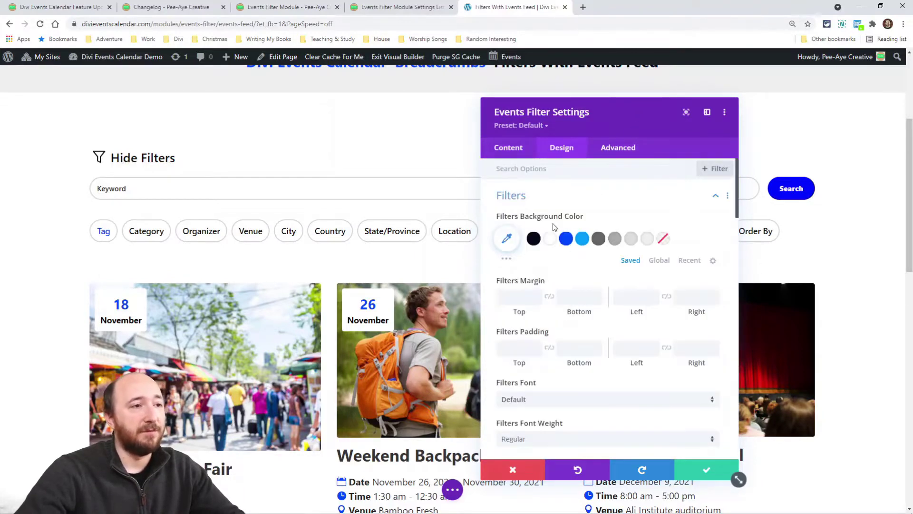
{"action": "left_click", "coordinate": [534, 238]}
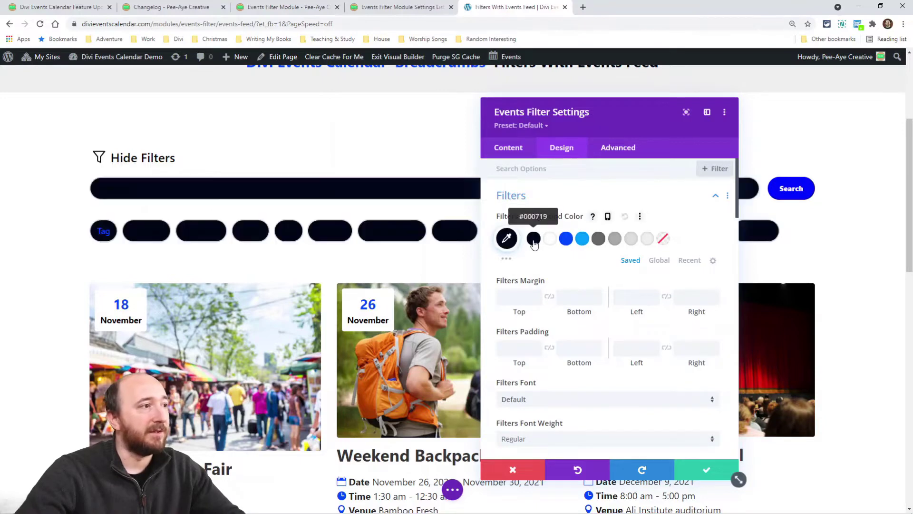
{"action": "left_click", "coordinate": [568, 240]}
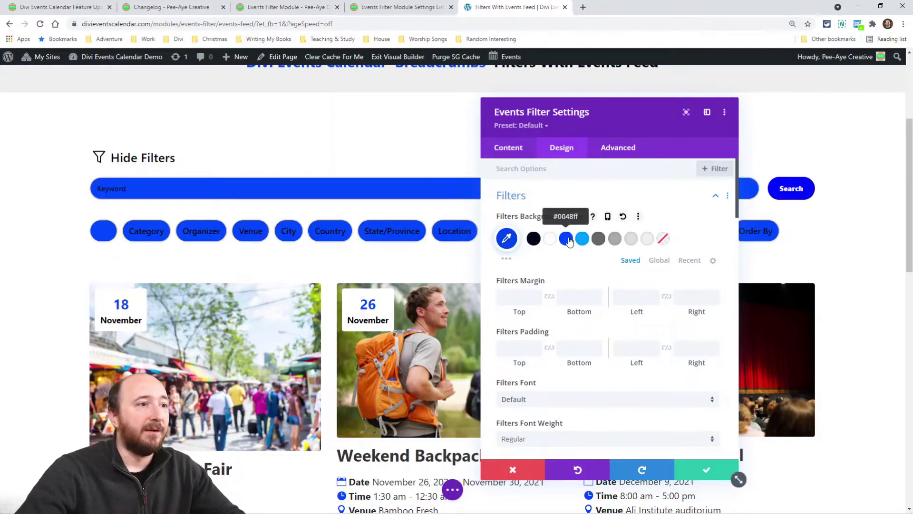
Step: Give all filters linked left and right padding of 30px and a white text color
{"action": "left_click", "coordinate": [629, 347]}
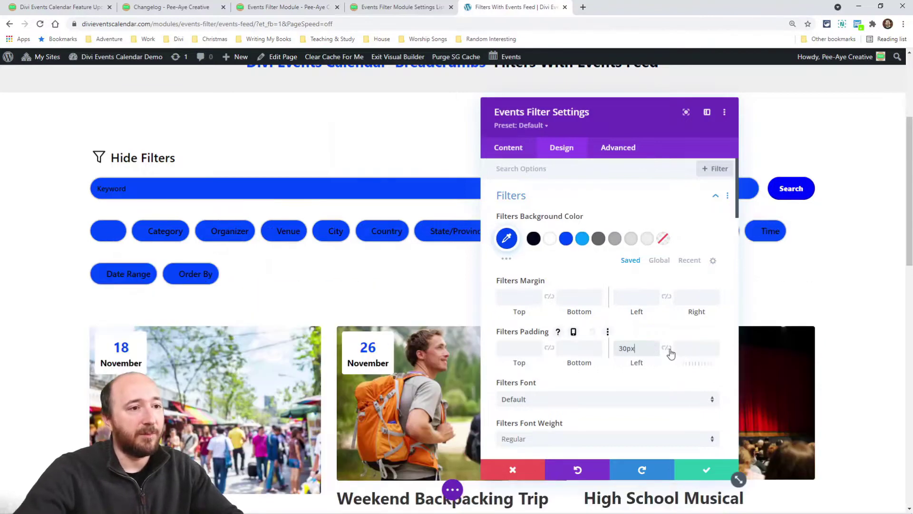
{"action": "left_click", "coordinate": [666, 348]}
{"action": "scroll", "coordinate": [615, 371], "scroll_direction": "down", "scroll_amount": 1}
{"action": "scroll", "coordinate": [616, 371], "scroll_direction": "down", "scroll_amount": 3}
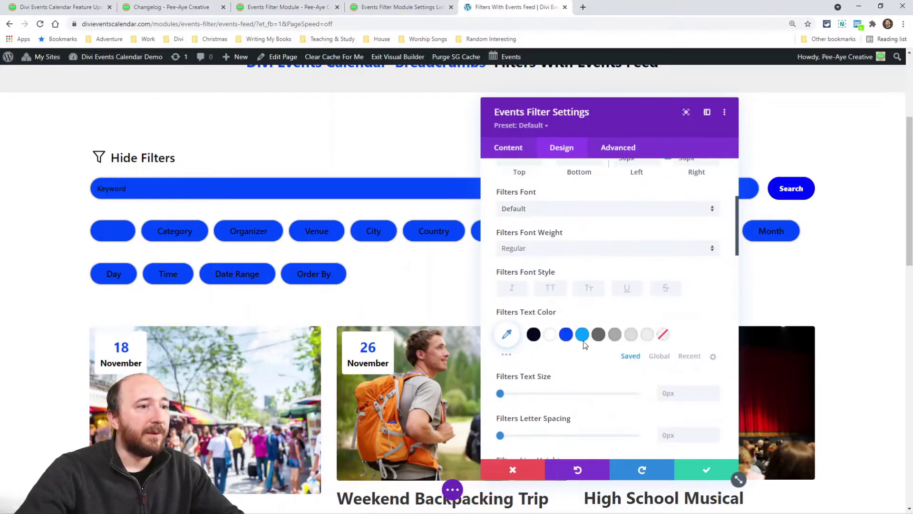
{"action": "left_click", "coordinate": [550, 334]}
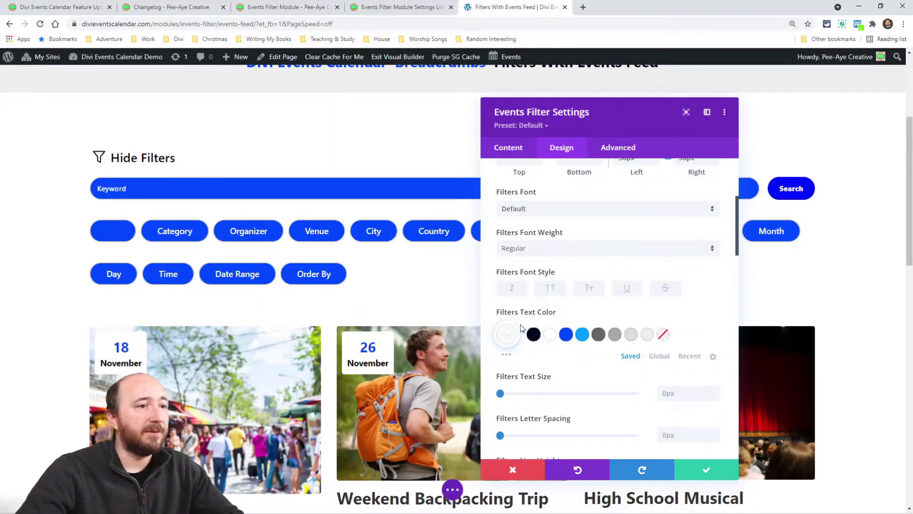
{"action": "scroll", "coordinate": [518, 319], "scroll_direction": "down", "scroll_amount": 4}
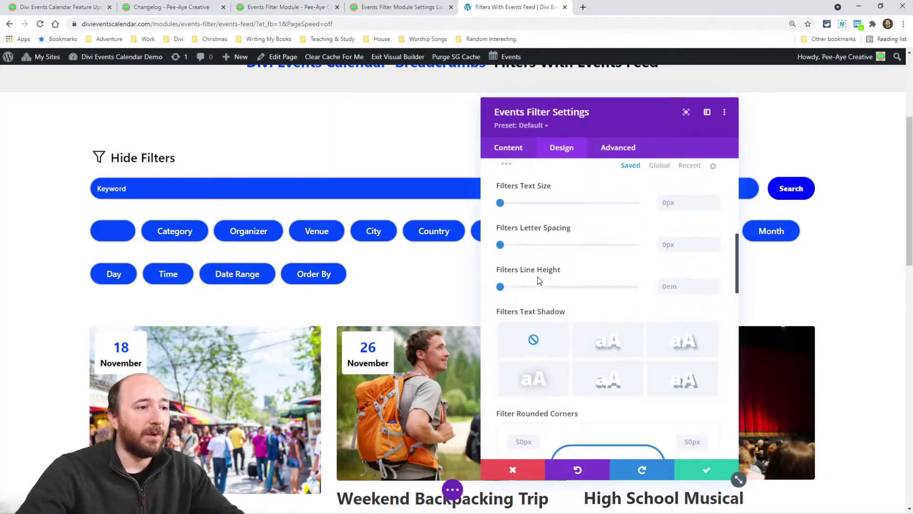
Step: Look over the remaining filter design options and discard all unsaved changes to the Events Filter module
{"action": "scroll", "coordinate": [539, 280], "scroll_direction": "down", "scroll_amount": 3}
{"action": "scroll", "coordinate": [541, 244], "scroll_direction": "up", "scroll_amount": 8}
{"action": "left_click", "coordinate": [513, 470]}
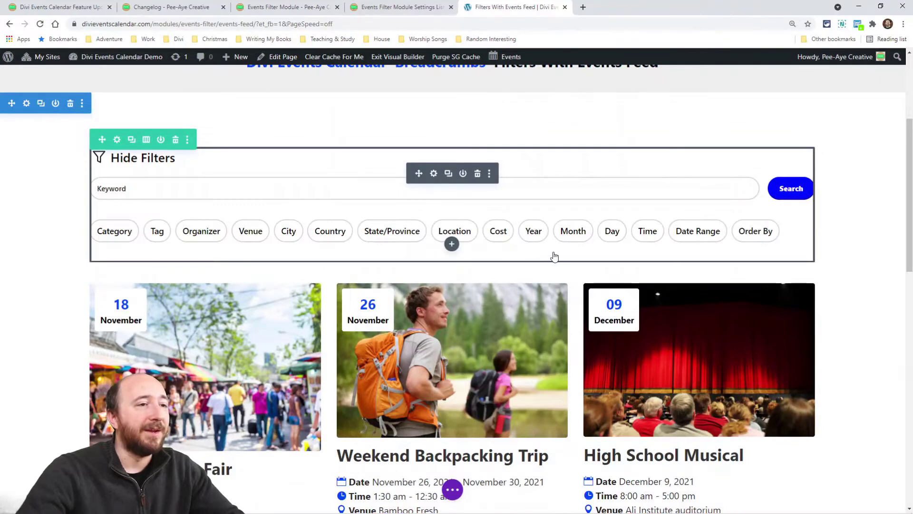
Step: Reopen the Events Filter module's settings and check the Filter Layout options, keeping Horizontal
{"action": "left_click", "coordinate": [555, 257]}
{"action": "scroll", "coordinate": [547, 292], "scroll_direction": "down", "scroll_amount": 5}
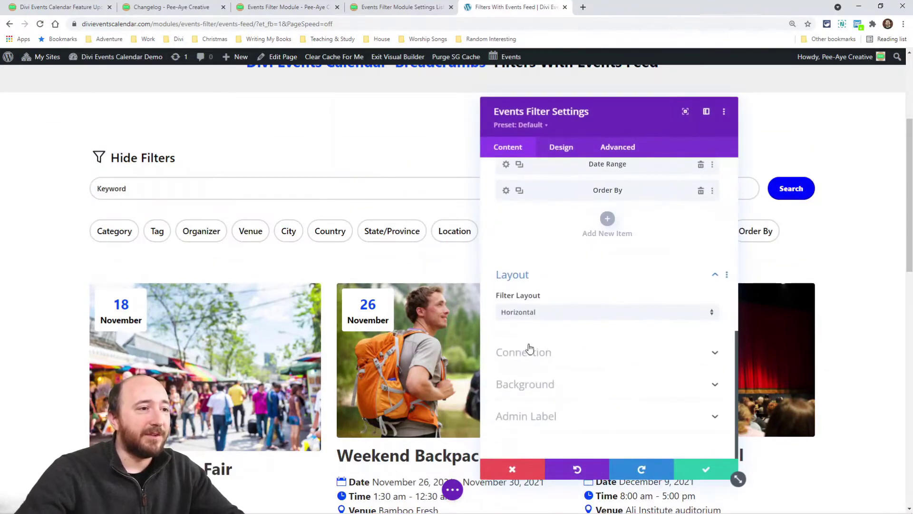
{"action": "left_click", "coordinate": [518, 311]}
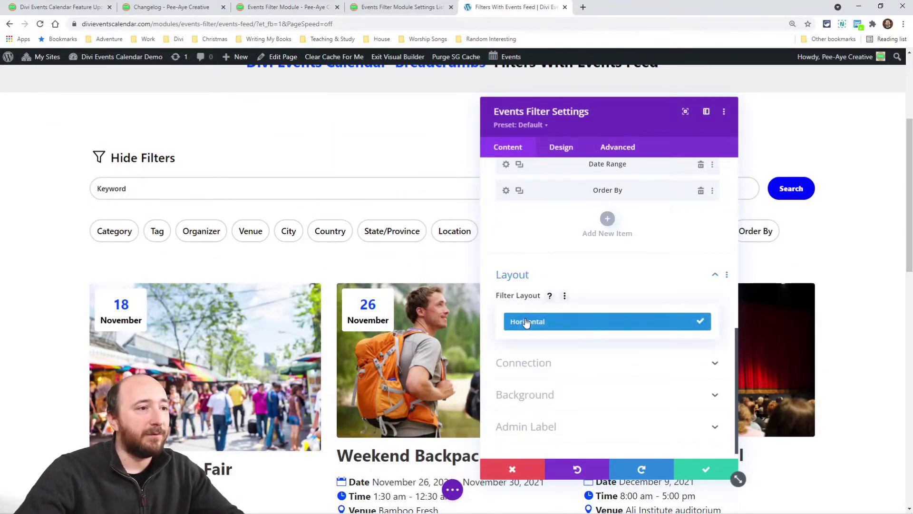
{"action": "left_click", "coordinate": [525, 319]}
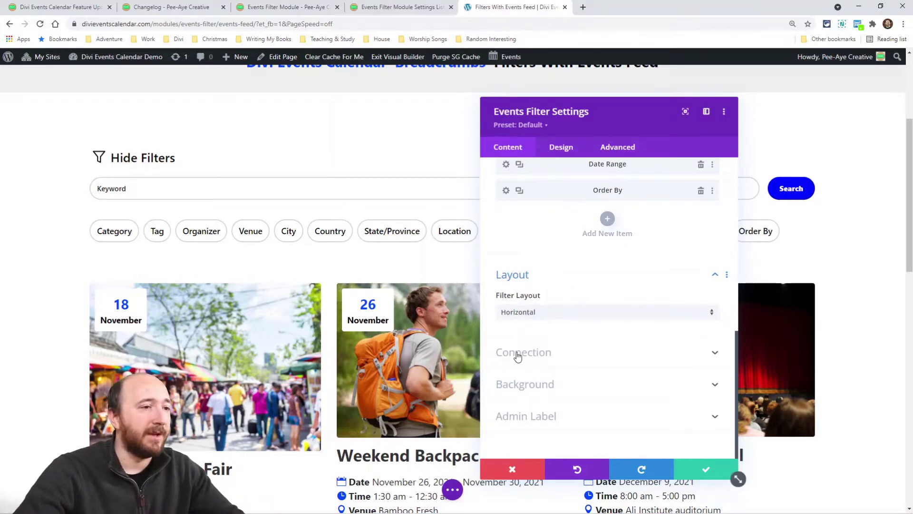
Step: Reopen the Events Filter module's settings and look through the Active Filters design options, from background color down to border styles
{"action": "key", "text": "Escape"}
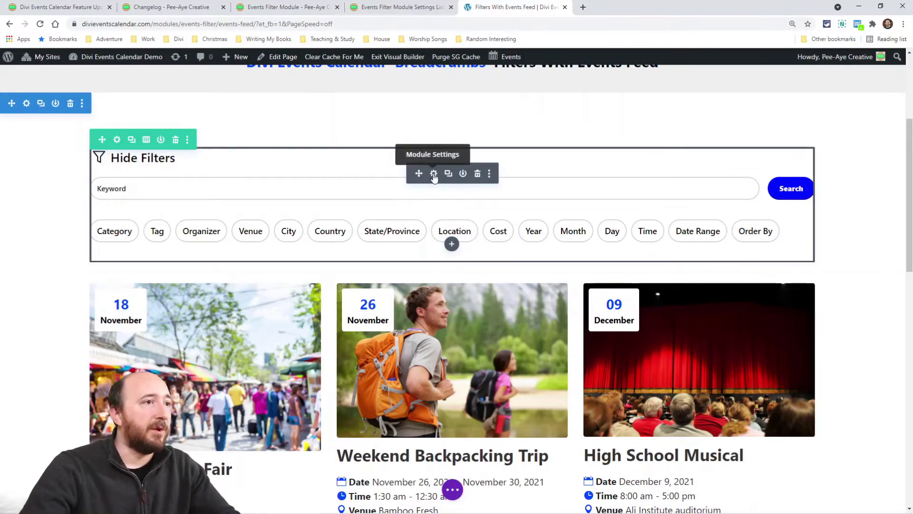
{"action": "left_click", "coordinate": [433, 173]}
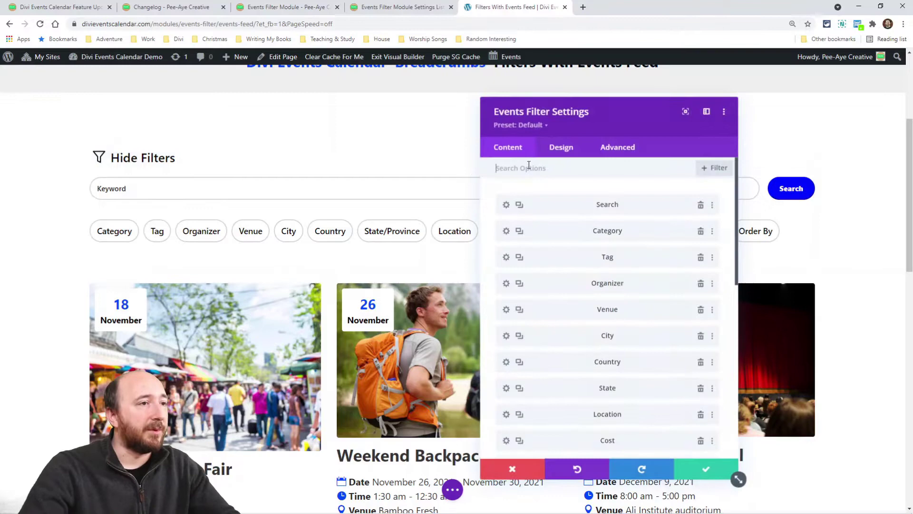
{"action": "left_click", "coordinate": [566, 151]}
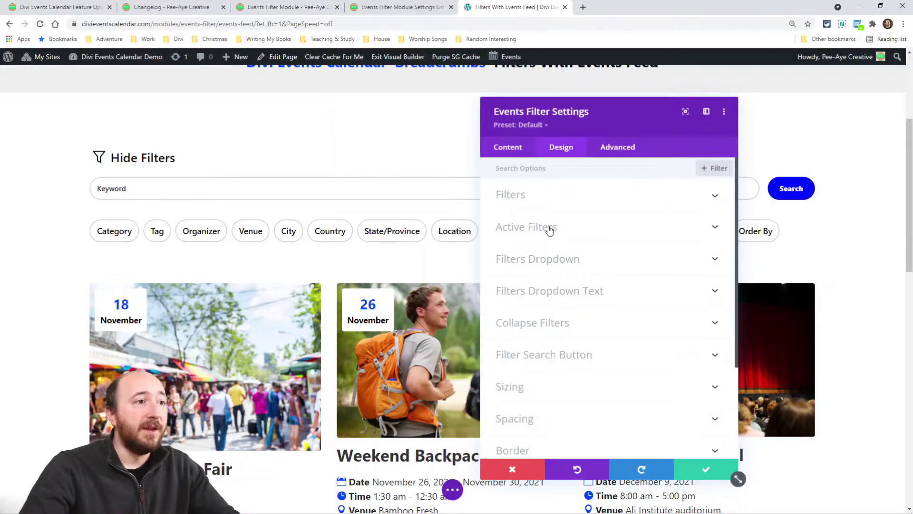
{"action": "left_click", "coordinate": [531, 228]}
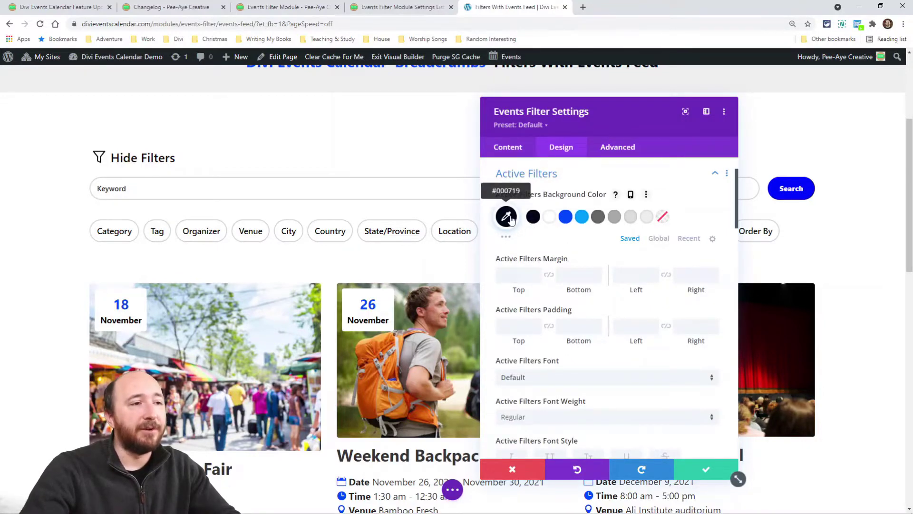
{"action": "scroll", "coordinate": [548, 260], "scroll_direction": "down", "scroll_amount": 2}
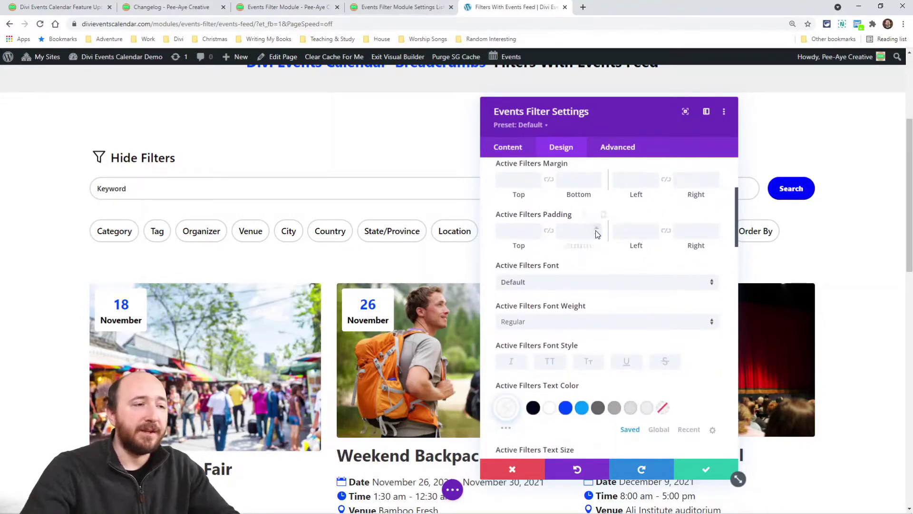
{"action": "scroll", "coordinate": [566, 276], "scroll_direction": "down", "scroll_amount": 6}
{"action": "scroll", "coordinate": [582, 303], "scroll_direction": "down", "scroll_amount": 12}
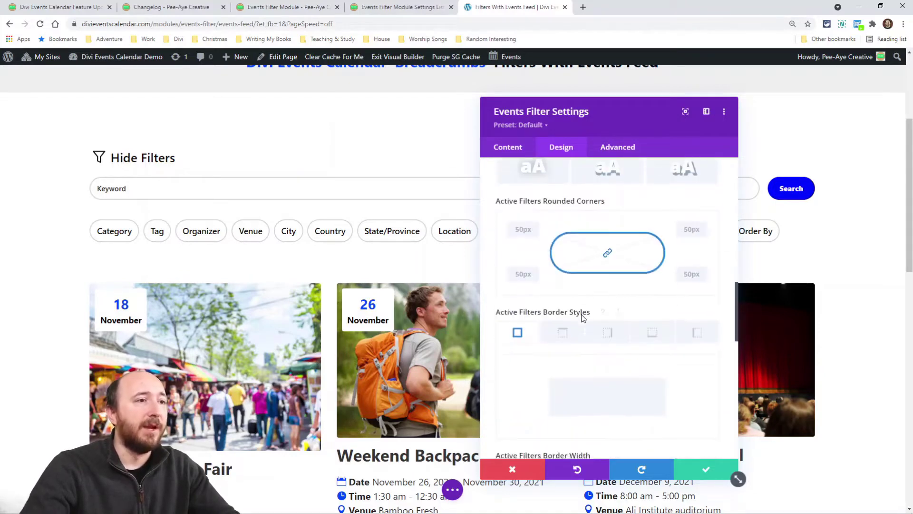
{"action": "scroll", "coordinate": [569, 318], "scroll_direction": "up", "scroll_amount": 18}
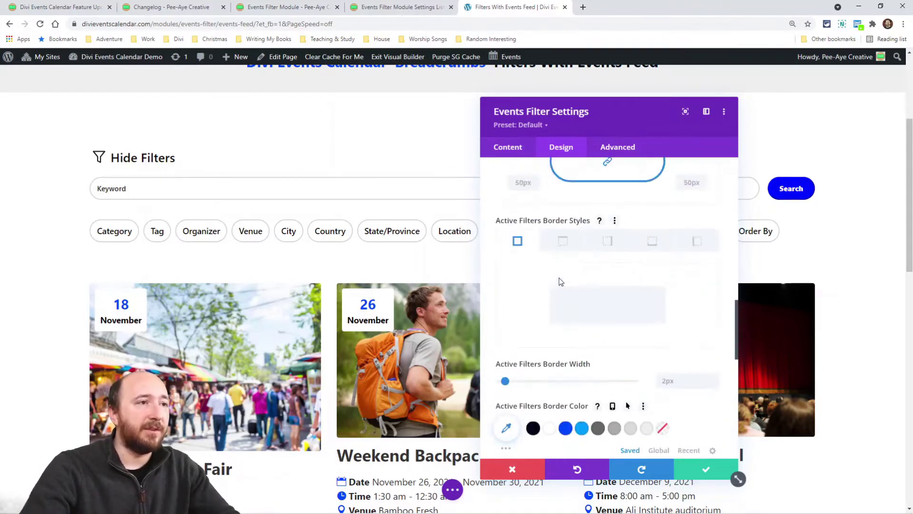
{"action": "left_click", "coordinate": [541, 222]}
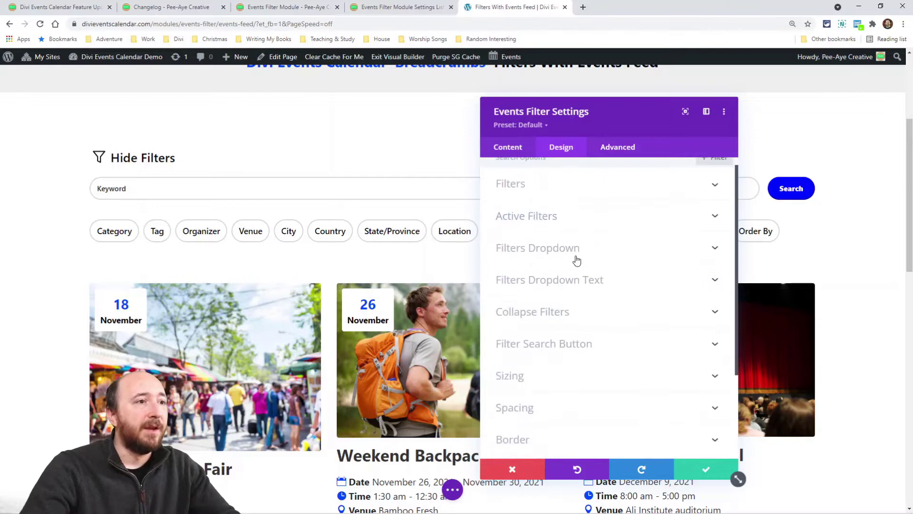
Step: Try #0048ff as the Filters Dropdown background color, preview it on the Venue filter, and look over the remaining dropdown options
{"action": "left_click", "coordinate": [540, 252]}
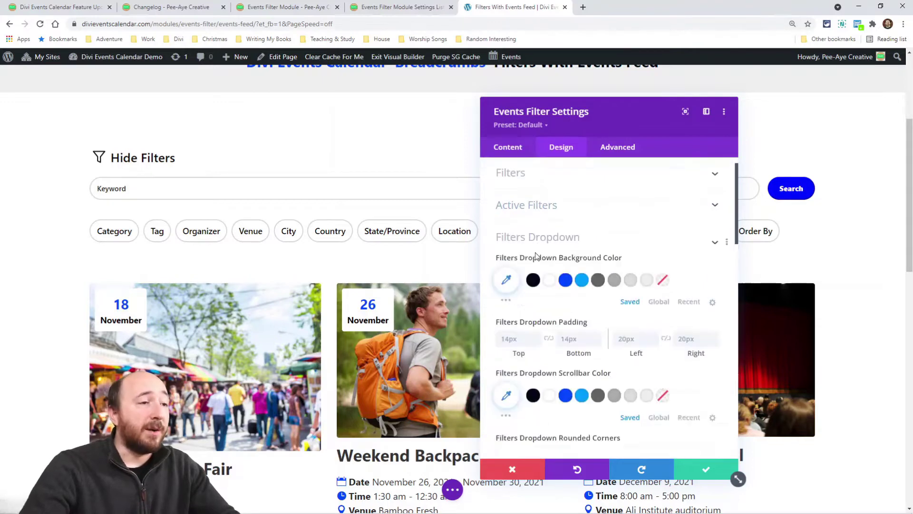
{"action": "left_click", "coordinate": [254, 238]}
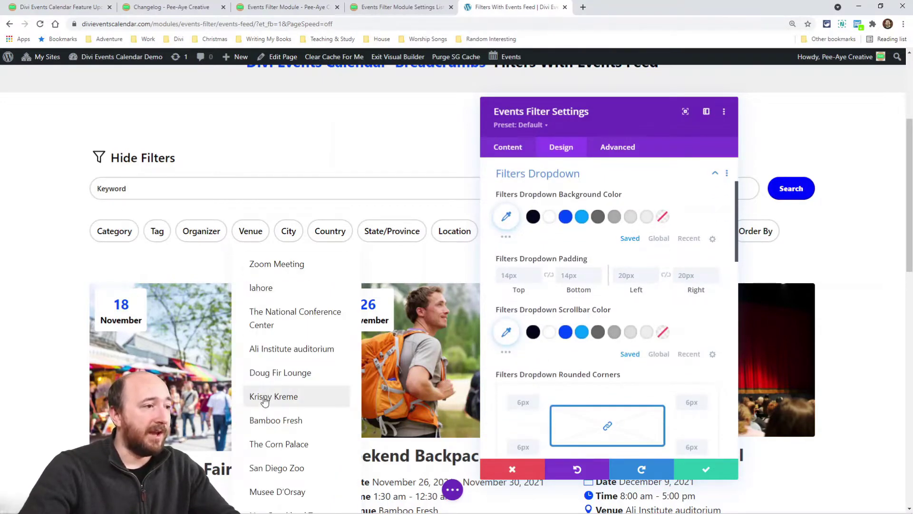
{"action": "left_click", "coordinate": [567, 219]}
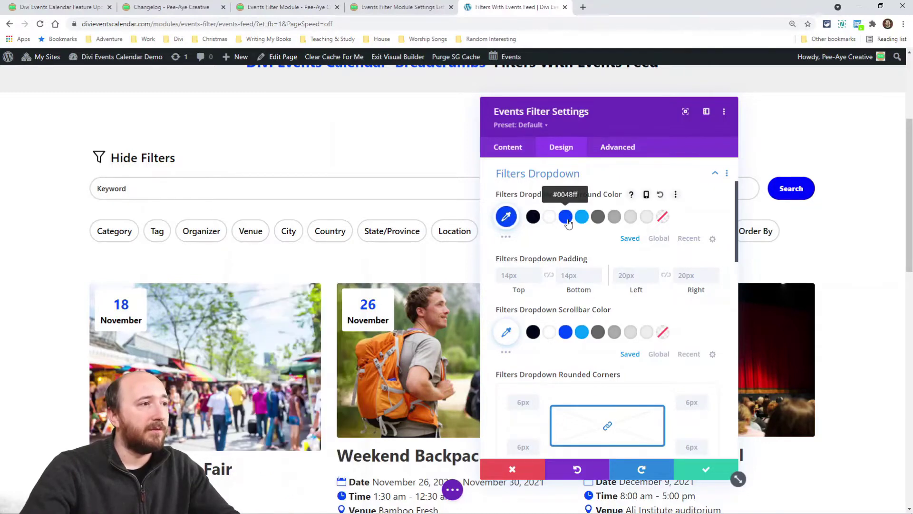
{"action": "left_click", "coordinate": [248, 232]}
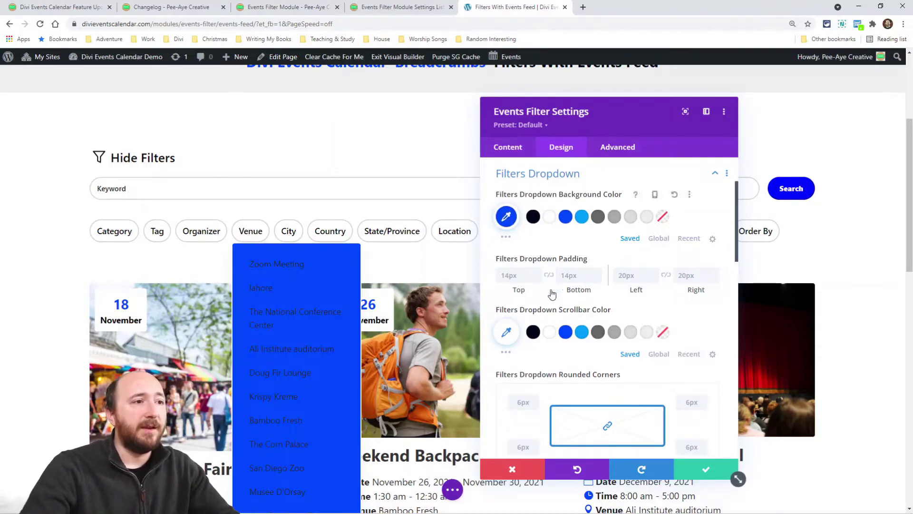
{"action": "scroll", "coordinate": [603, 310], "scroll_direction": "down", "scroll_amount": 4}
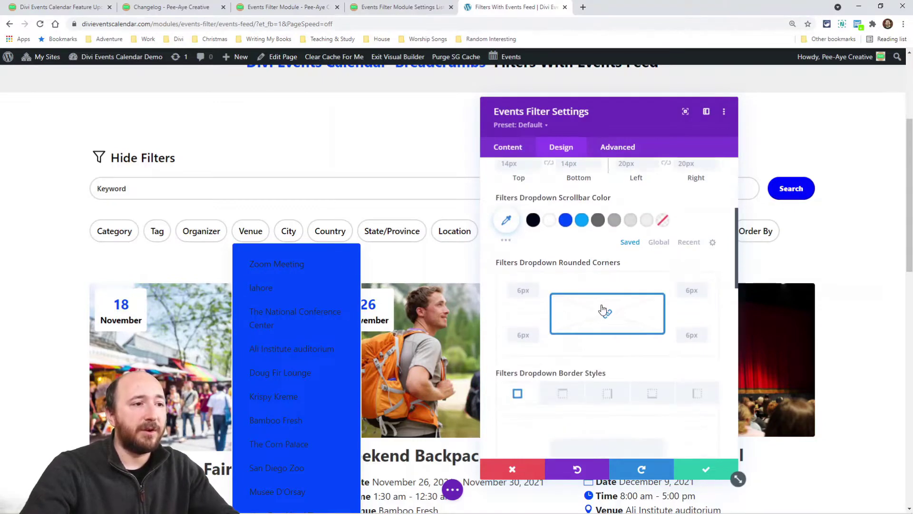
{"action": "scroll", "coordinate": [581, 306], "scroll_direction": "up", "scroll_amount": 6}
{"action": "left_click", "coordinate": [531, 267]}
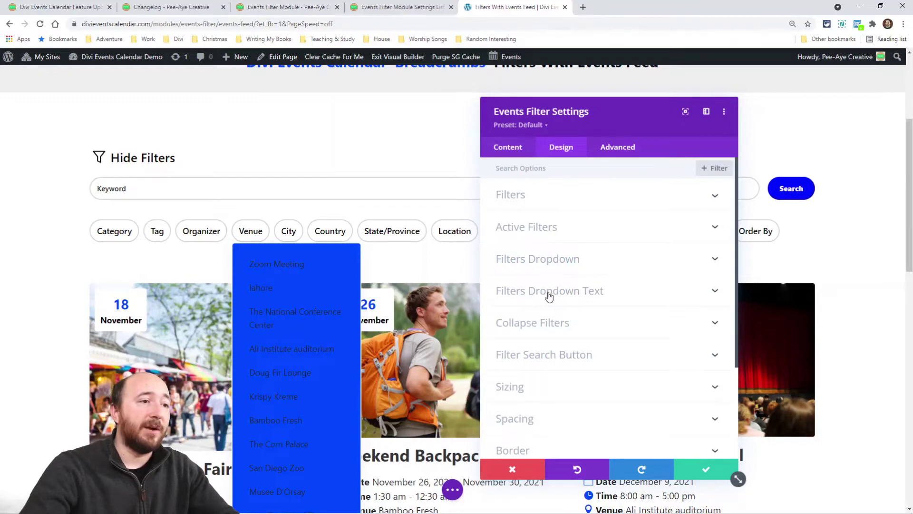
Step: Try collapsing the filters by default, toggle the option to collapse filters off and on, and discard the unsaved module changes
{"action": "left_click", "coordinate": [539, 323]}
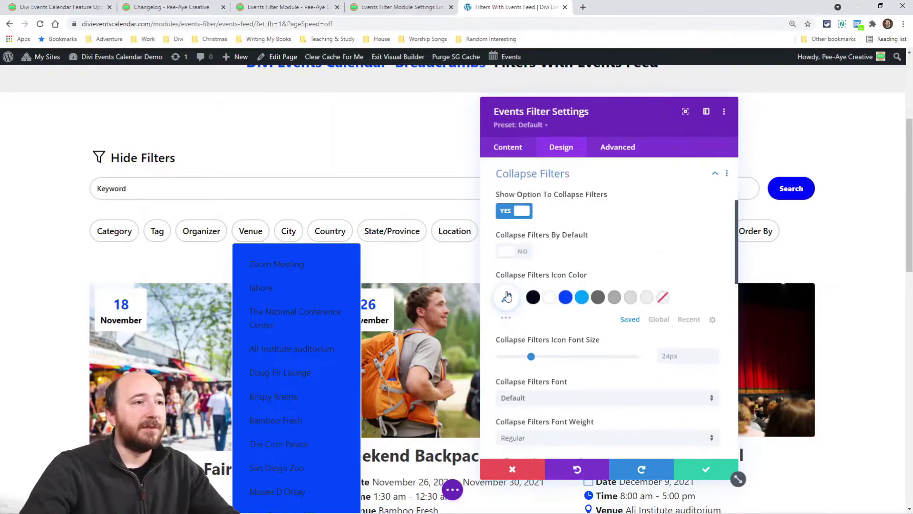
{"action": "left_click", "coordinate": [515, 257]}
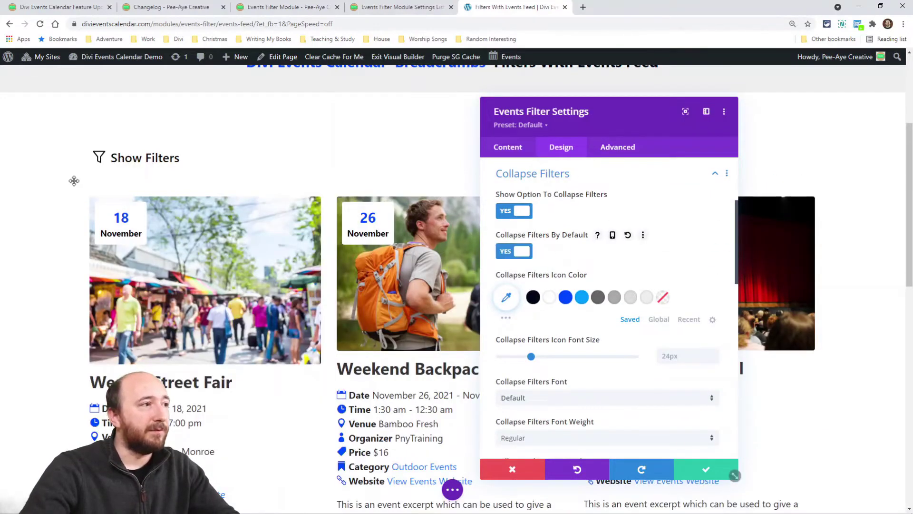
{"action": "left_click", "coordinate": [509, 213]}
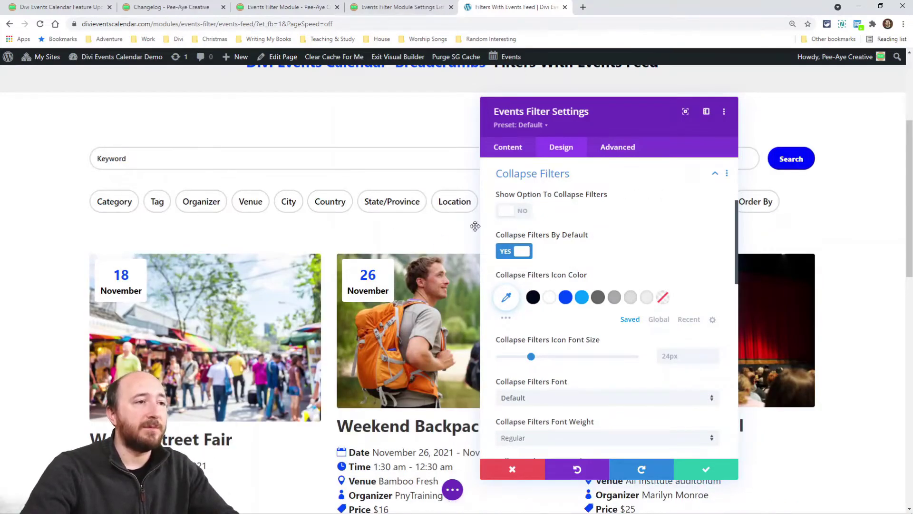
{"action": "left_click", "coordinate": [507, 213]}
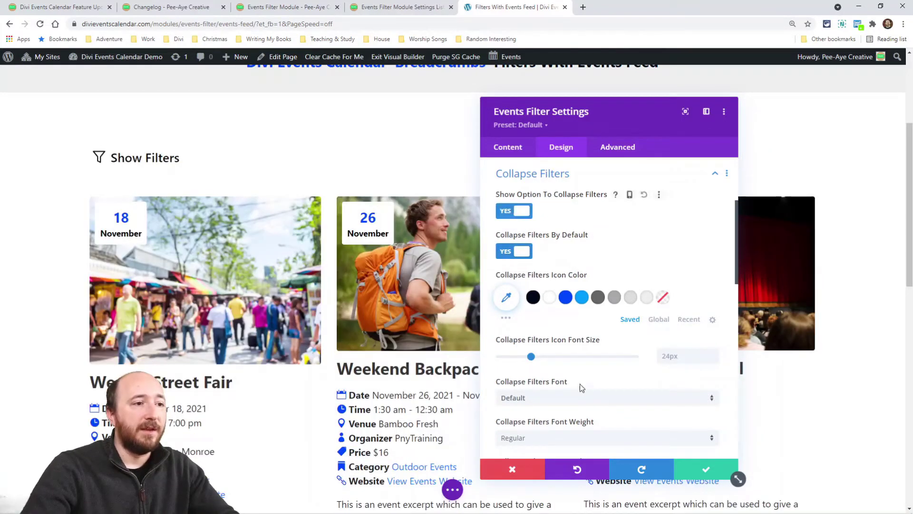
{"action": "left_click", "coordinate": [512, 469]}
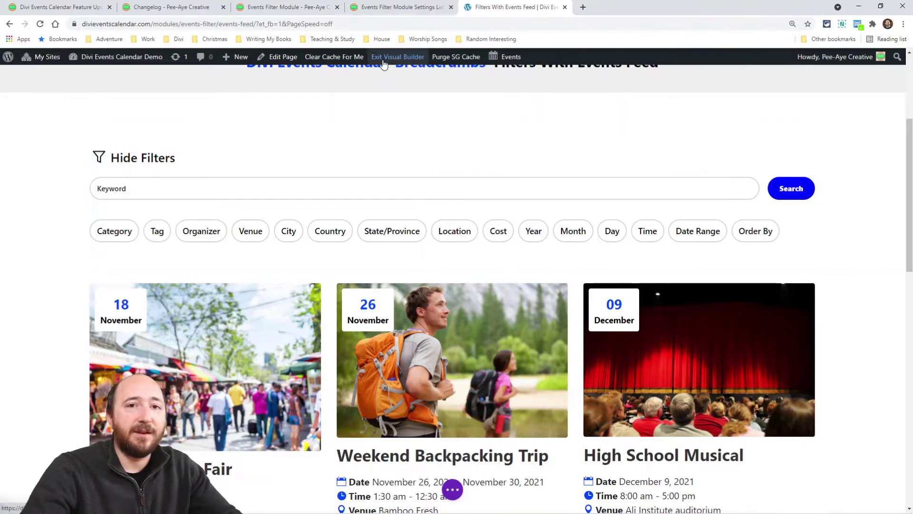
Step: Switch to the feature update blog post and read from the main design settings through the recommended ways to get started
{"action": "key", "text": "ctrl+1"}
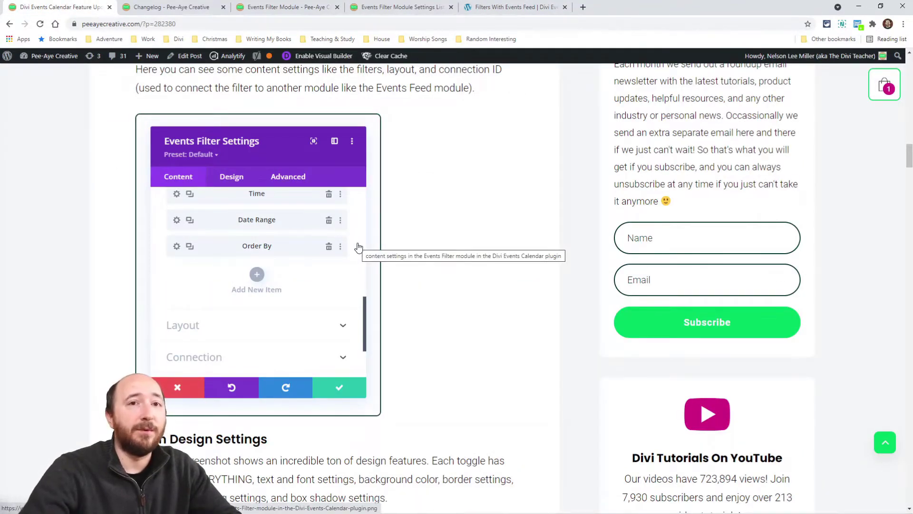
{"action": "scroll", "coordinate": [369, 283], "scroll_direction": "down", "scroll_amount": 7}
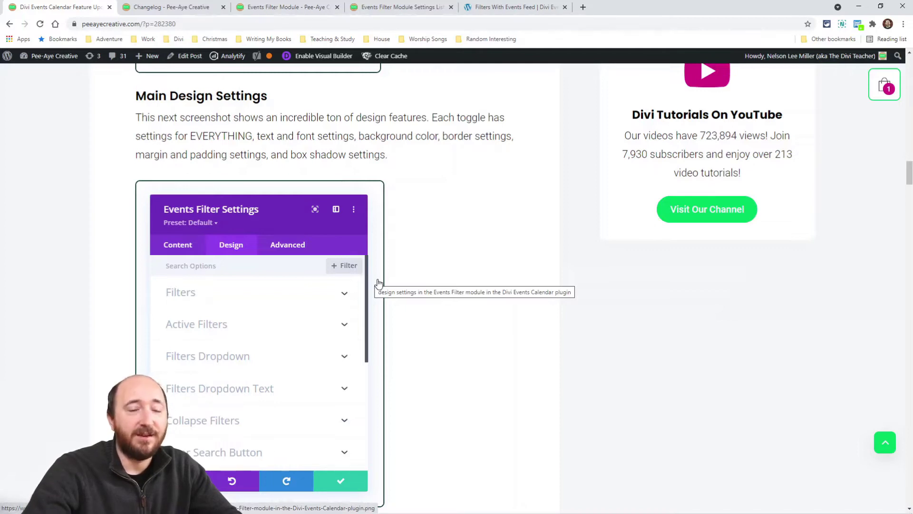
{"action": "scroll", "coordinate": [378, 284], "scroll_direction": "down", "scroll_amount": 8}
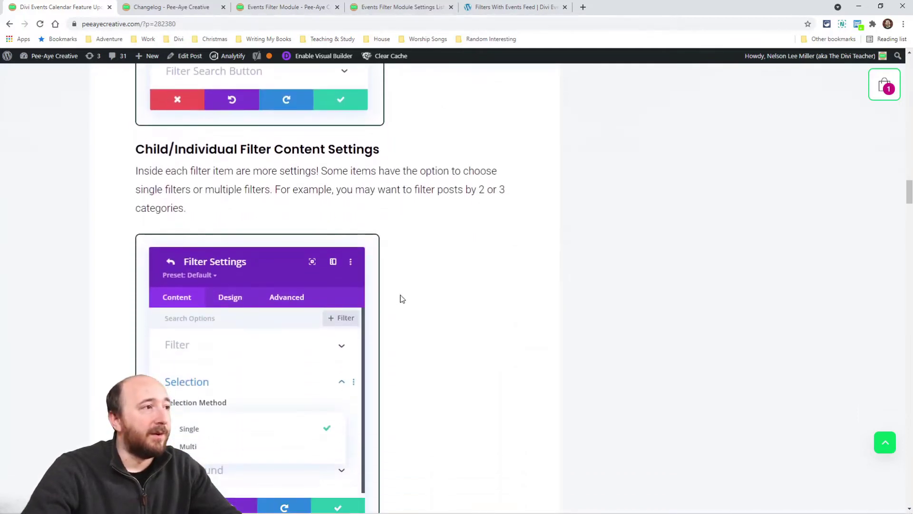
{"action": "scroll", "coordinate": [400, 299], "scroll_direction": "down", "scroll_amount": 16}
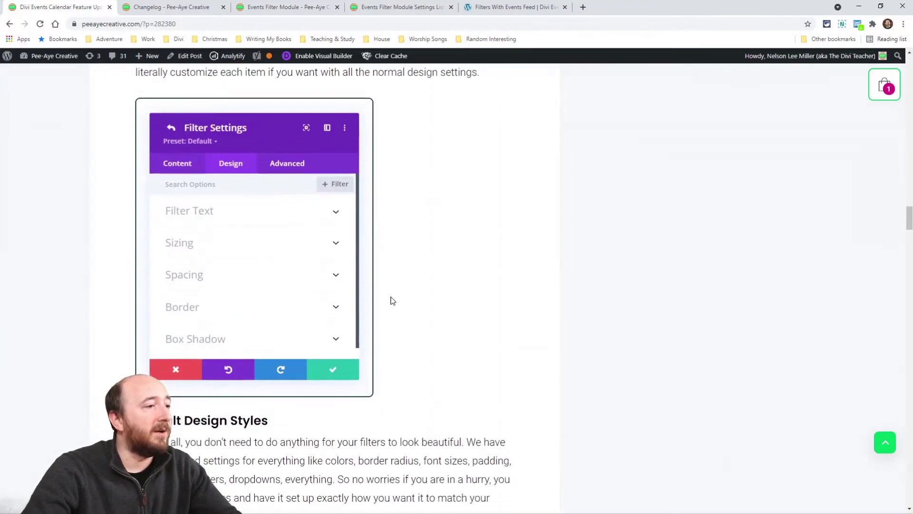
{"action": "scroll", "coordinate": [339, 282], "scroll_direction": "down", "scroll_amount": 5}
{"action": "scroll", "coordinate": [364, 265], "scroll_direction": "up", "scroll_amount": 3}
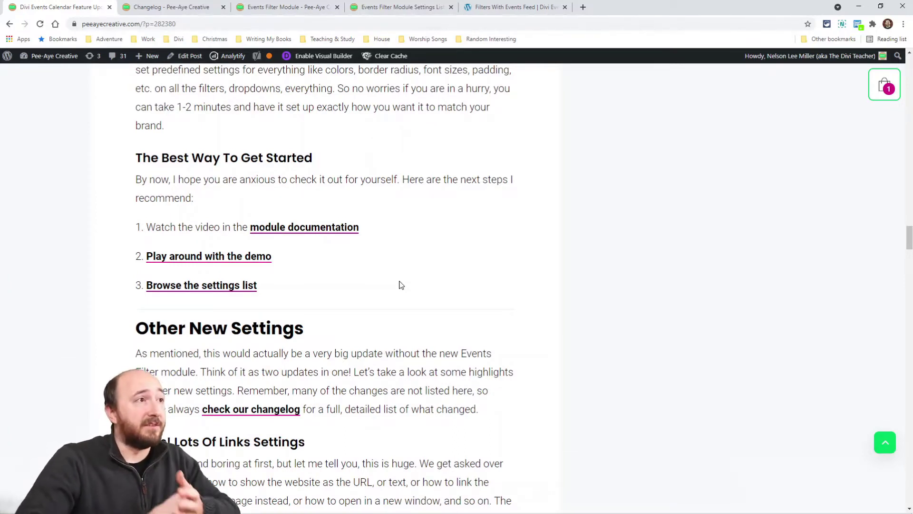
Step: Browse the Events Filter settings list documentation, expanding the Filters, Layout, Connection and Active Filters sections
{"action": "left_click", "coordinate": [381, 6]}
{"action": "scroll", "coordinate": [504, 285], "scroll_direction": "down", "scroll_amount": 12}
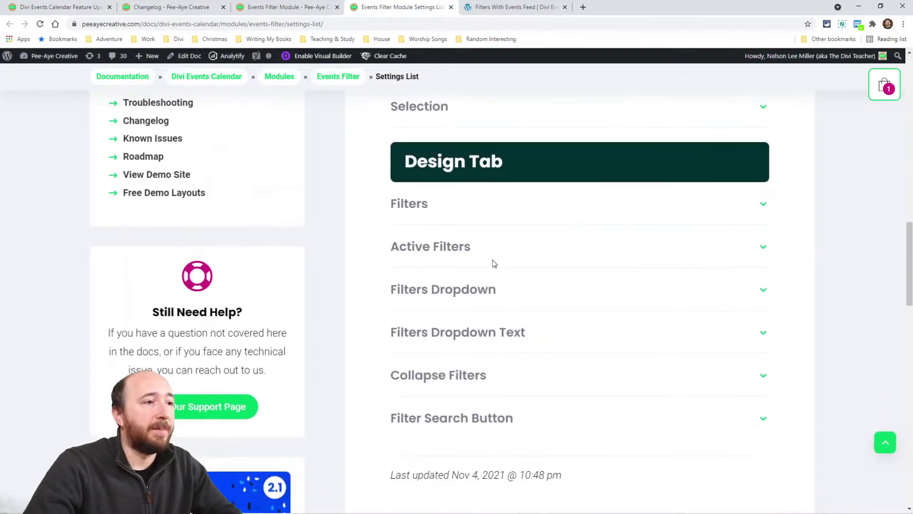
{"action": "scroll", "coordinate": [494, 263], "scroll_direction": "up", "scroll_amount": 11}
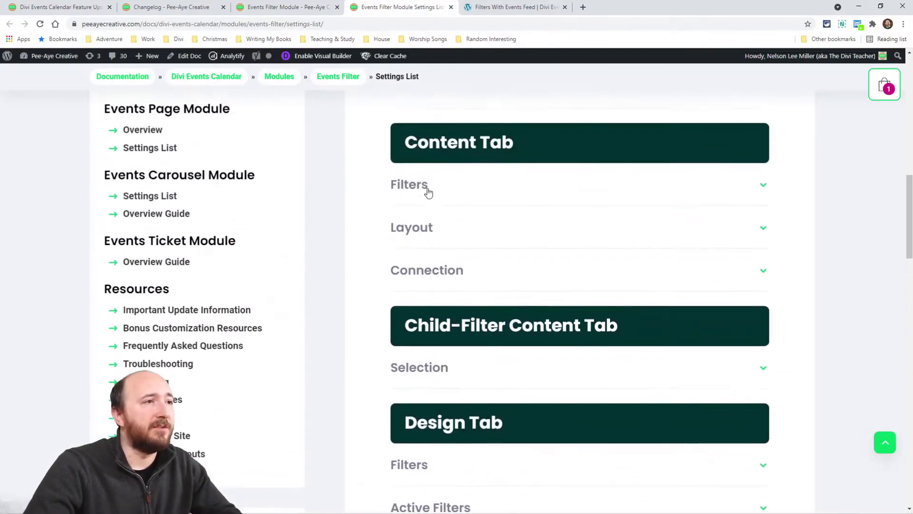
{"action": "left_click", "coordinate": [475, 188]}
{"action": "scroll", "coordinate": [523, 261], "scroll_direction": "down", "scroll_amount": 9}
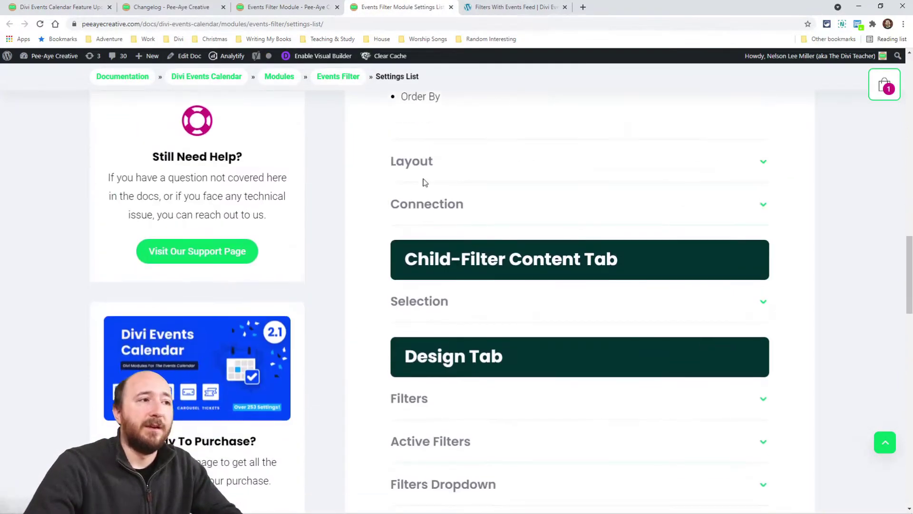
{"action": "left_click", "coordinate": [452, 300]}
{"action": "scroll", "coordinate": [489, 296], "scroll_direction": "down", "scroll_amount": 5}
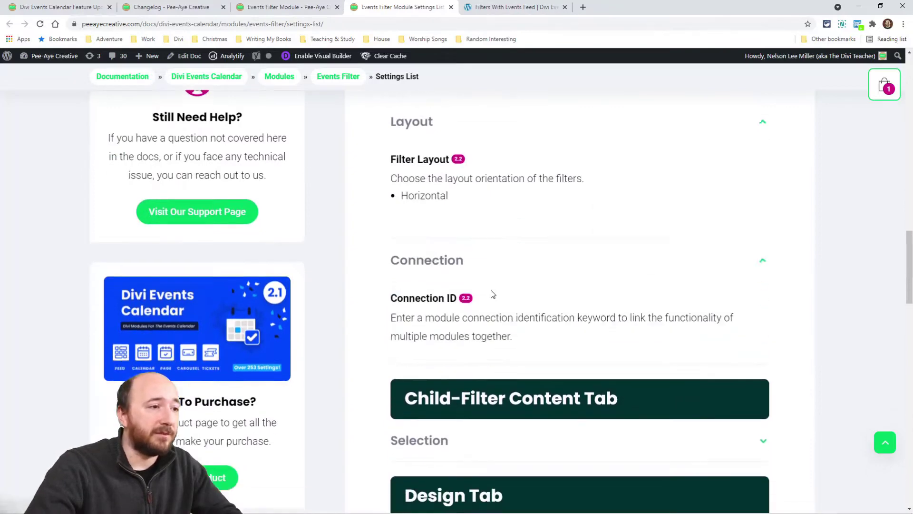
{"action": "left_click", "coordinate": [433, 358]}
{"action": "scroll", "coordinate": [456, 144], "scroll_direction": "down", "scroll_amount": 6}
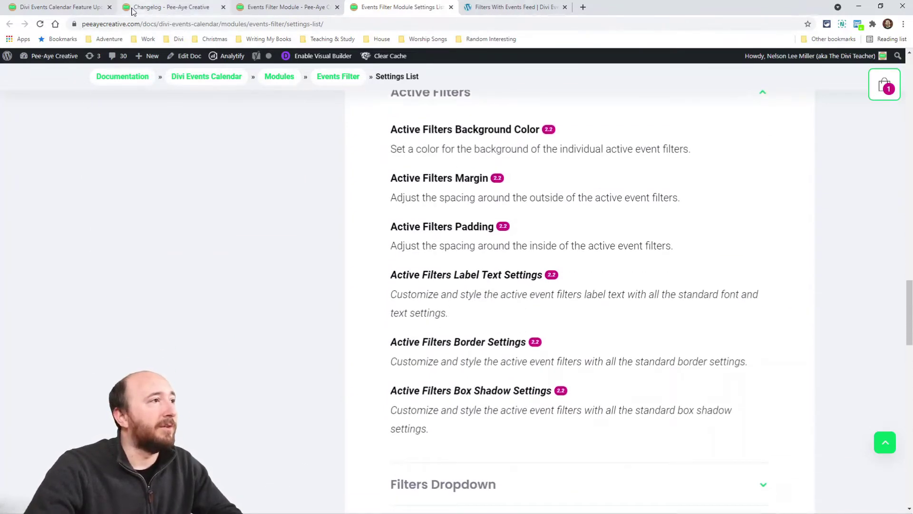
Step: Return to the feature update blog post and read the Other New Settings introduction and the section on links settings
{"action": "left_click", "coordinate": [71, 8]}
{"action": "scroll", "coordinate": [334, 256], "scroll_direction": "down", "scroll_amount": 5}
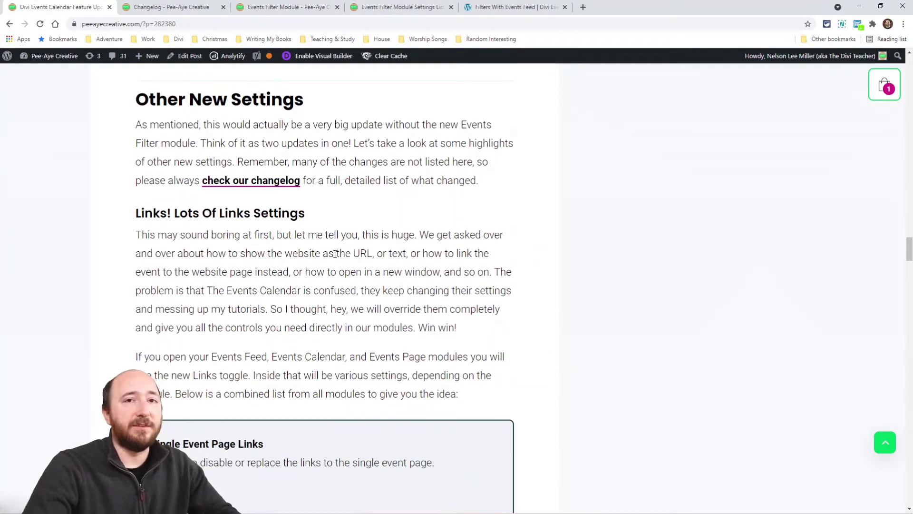
{"action": "scroll", "coordinate": [335, 254], "scroll_direction": "down", "scroll_amount": 2}
{"action": "scroll", "coordinate": [332, 258], "scroll_direction": "up", "scroll_amount": 1}
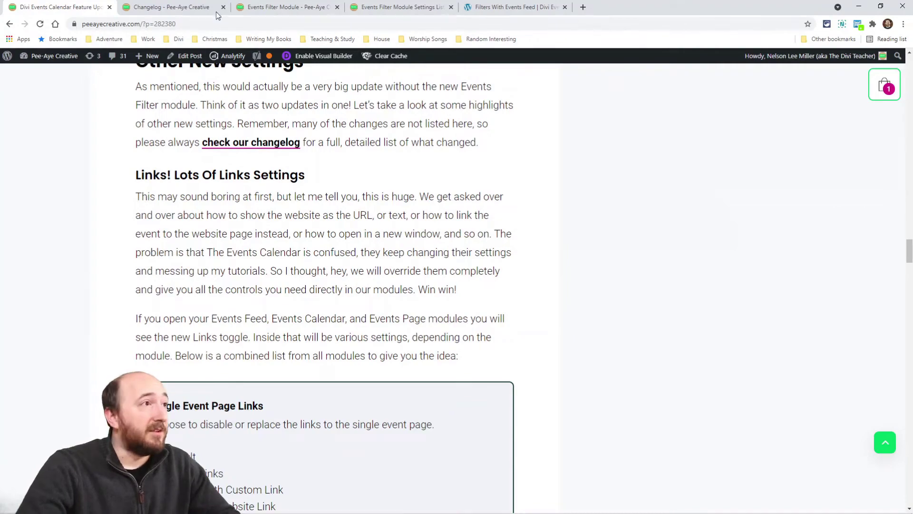
Step: Switch to the Changelog page and review the 2.2 November 2021 entries for every module and the general fixes
{"action": "left_click", "coordinate": [190, 6]}
{"action": "scroll", "coordinate": [559, 265], "scroll_direction": "down", "scroll_amount": 5}
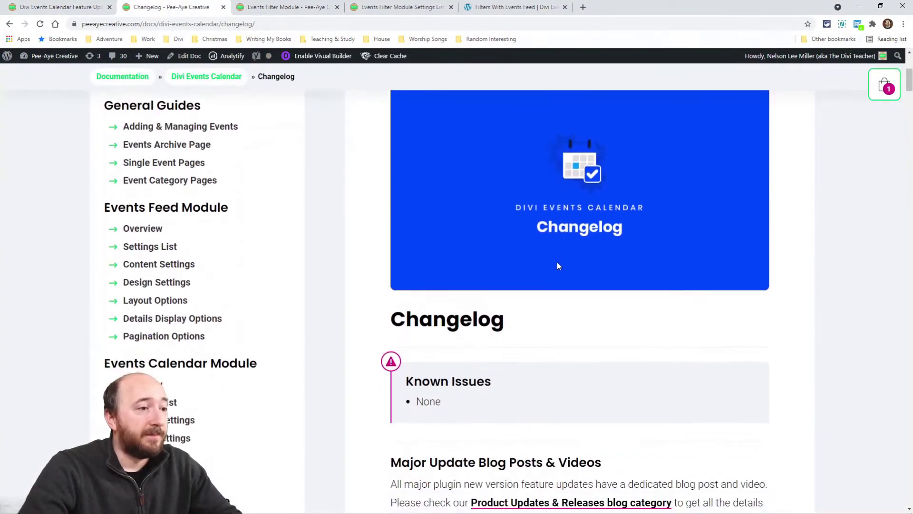
{"action": "scroll", "coordinate": [557, 265], "scroll_direction": "down", "scroll_amount": 10}
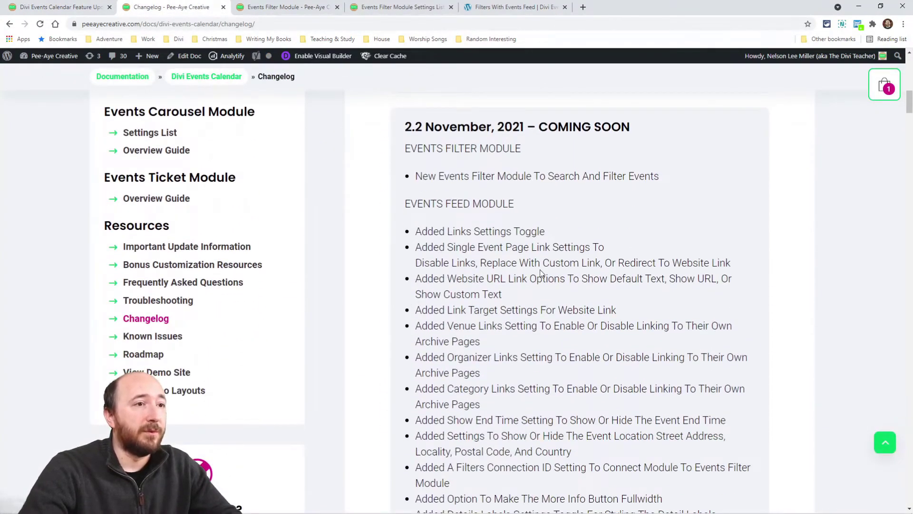
{"action": "scroll", "coordinate": [540, 272], "scroll_direction": "down", "scroll_amount": 6}
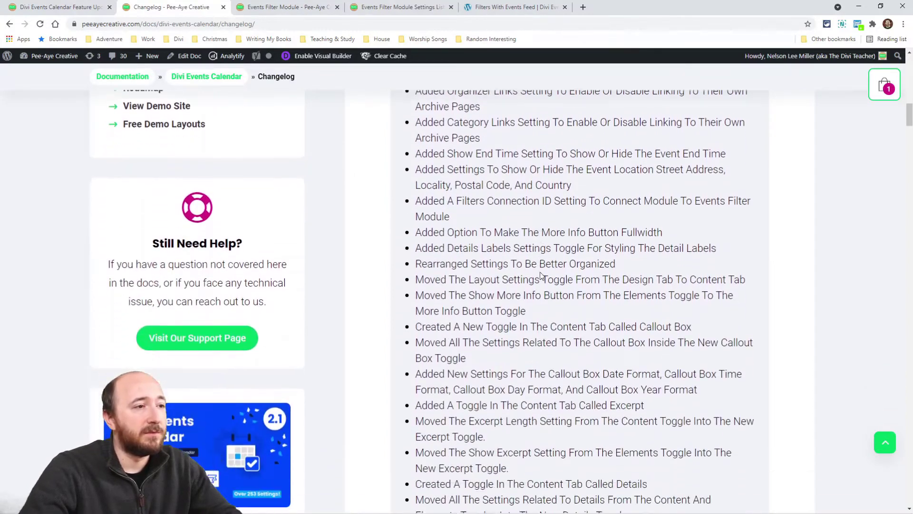
{"action": "scroll", "coordinate": [540, 275], "scroll_direction": "down", "scroll_amount": 10}
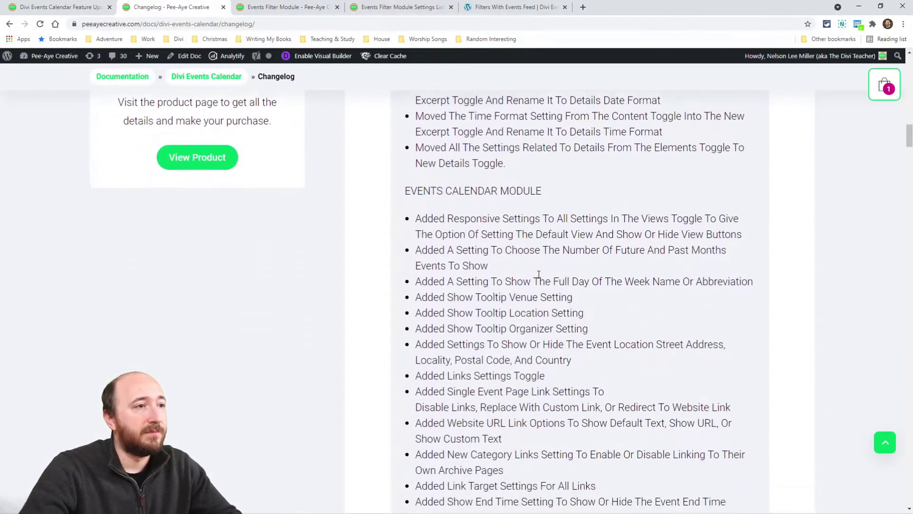
{"action": "scroll", "coordinate": [539, 275], "scroll_direction": "down", "scroll_amount": 10}
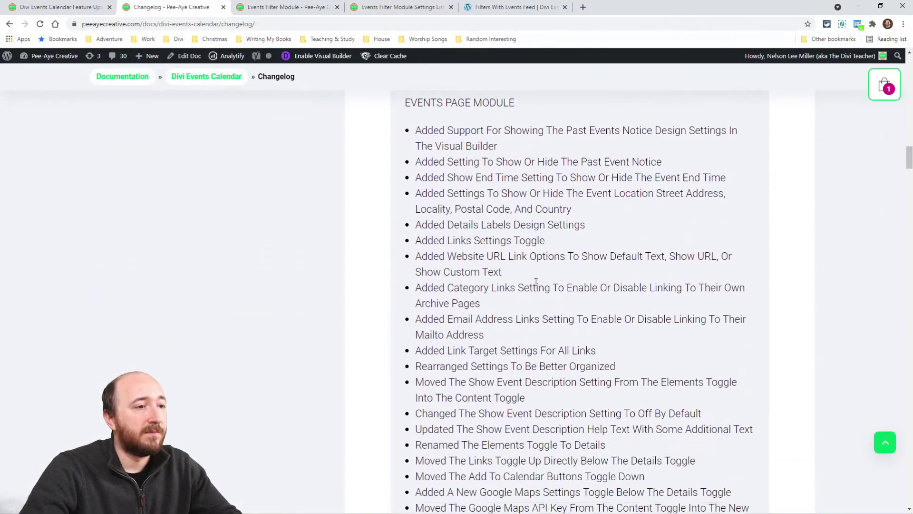
{"action": "scroll", "coordinate": [536, 281], "scroll_direction": "down", "scroll_amount": 8}
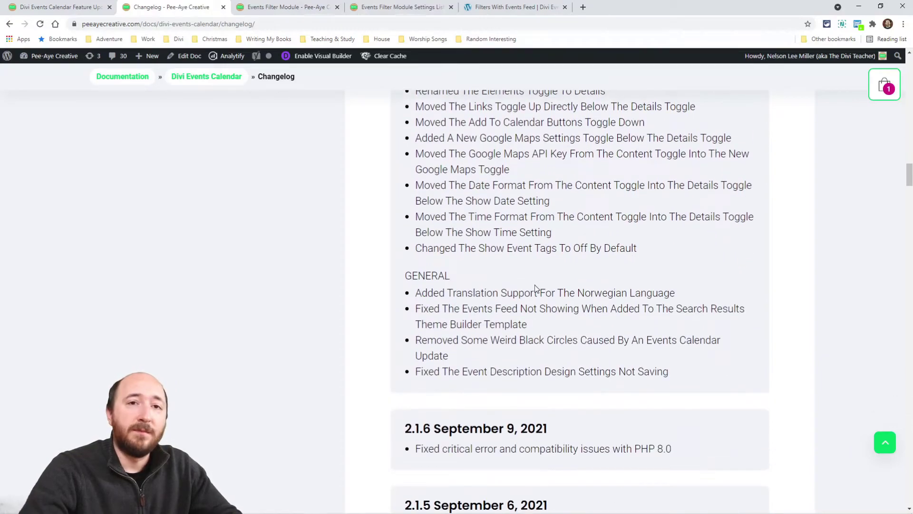
{"action": "scroll", "coordinate": [593, 297], "scroll_direction": "up", "scroll_amount": 20}
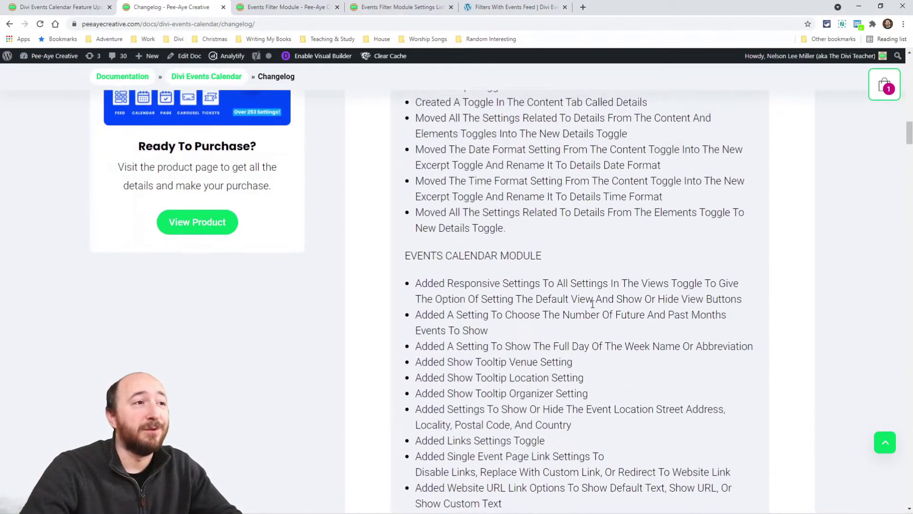
{"action": "scroll", "coordinate": [590, 309], "scroll_direction": "up", "scroll_amount": 9}
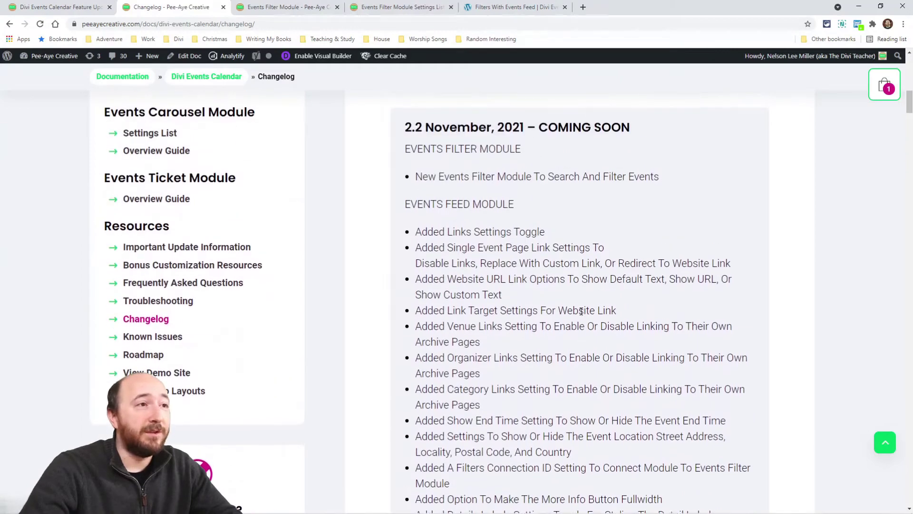
{"action": "scroll", "coordinate": [582, 315], "scroll_direction": "up", "scroll_amount": 2}
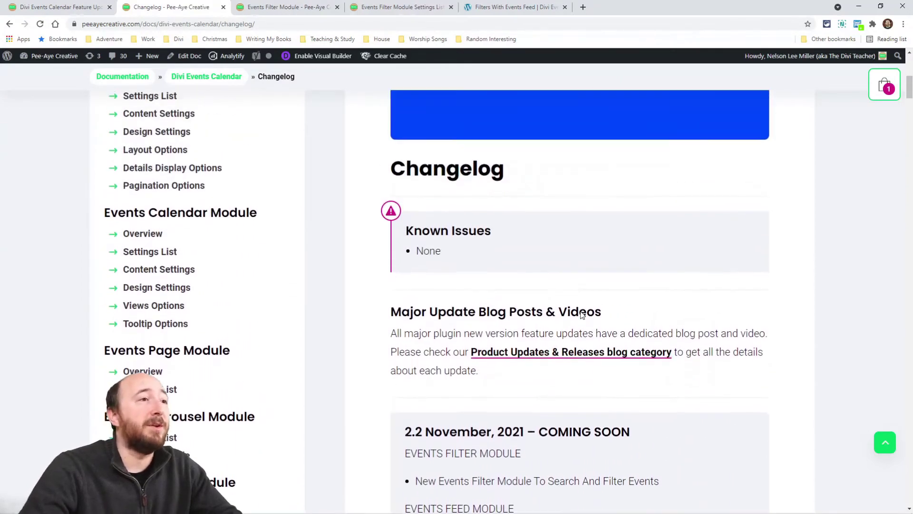
Step: Return to the feature update blog post and read the combined list of new links settings
{"action": "left_click", "coordinate": [61, 7]}
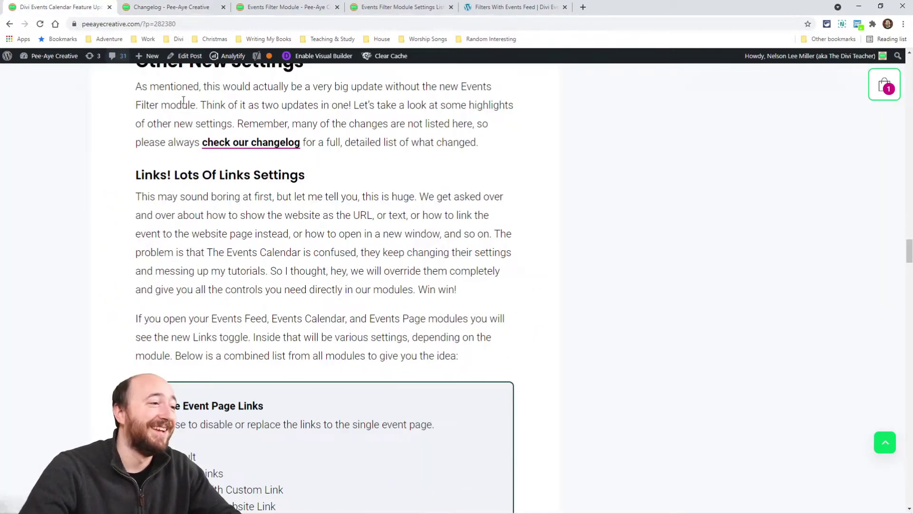
{"action": "scroll", "coordinate": [383, 213], "scroll_direction": "down", "scroll_amount": 1}
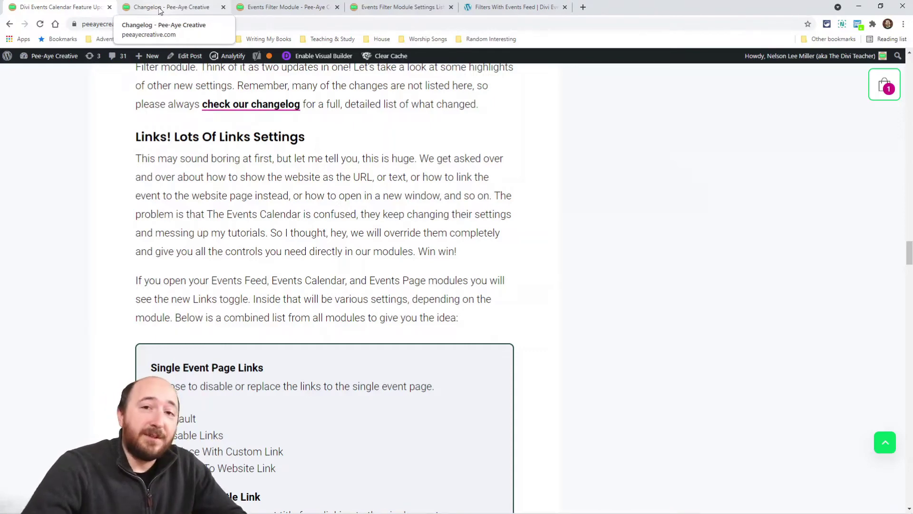
{"action": "scroll", "coordinate": [305, 167], "scroll_direction": "down", "scroll_amount": 8}
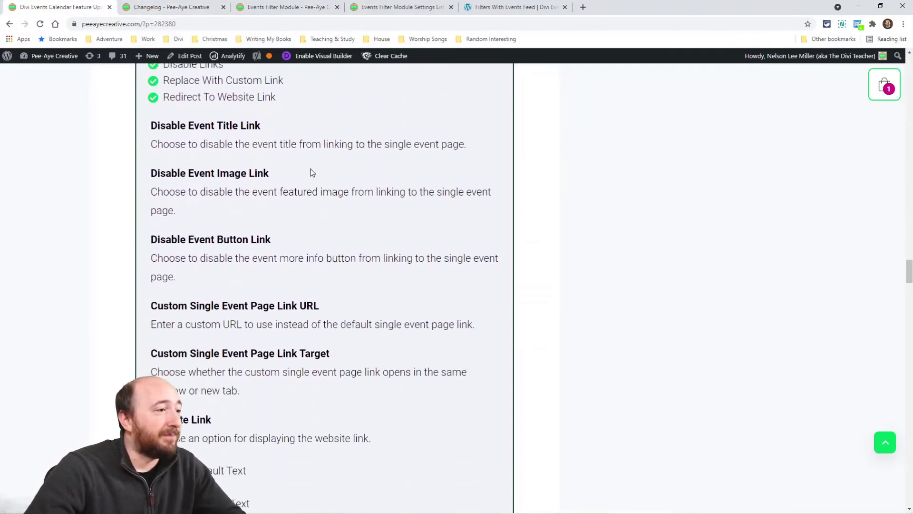
{"action": "scroll", "coordinate": [309, 174], "scroll_direction": "up", "scroll_amount": 4}
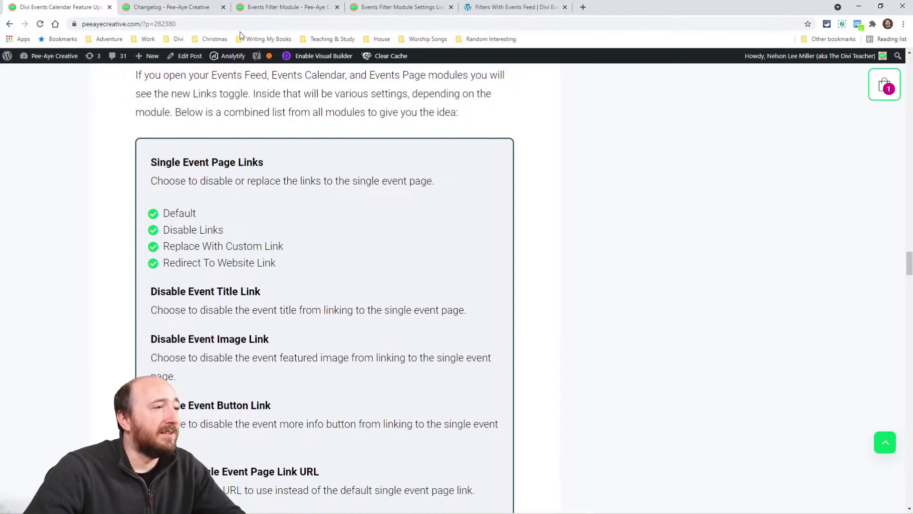
Step: On the Layouts demo page, open the Grid Layout Events Feed module's settings and expand the Links options
{"action": "left_click", "coordinate": [399, 6]}
{"action": "key", "text": "ctrl+Tab"}
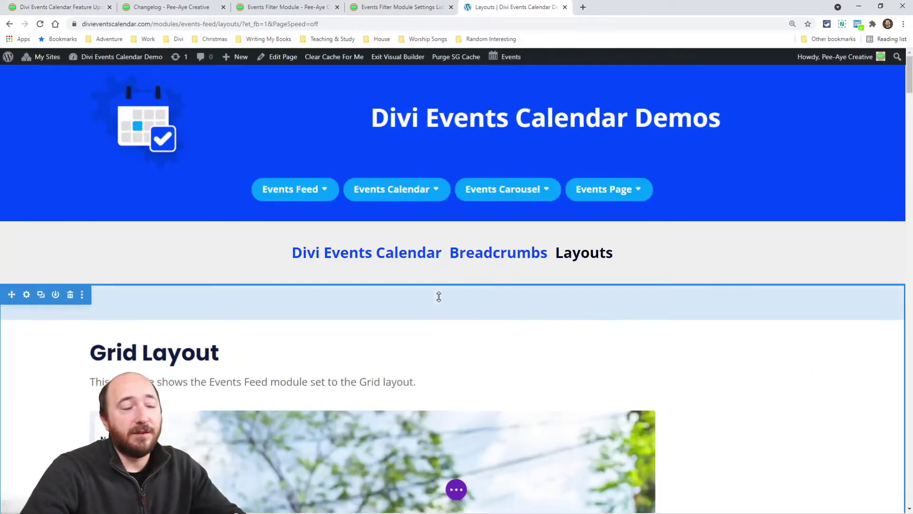
{"action": "scroll", "coordinate": [438, 296], "scroll_direction": "down", "scroll_amount": 5}
{"action": "mouse_move", "coordinate": [437, 209]}
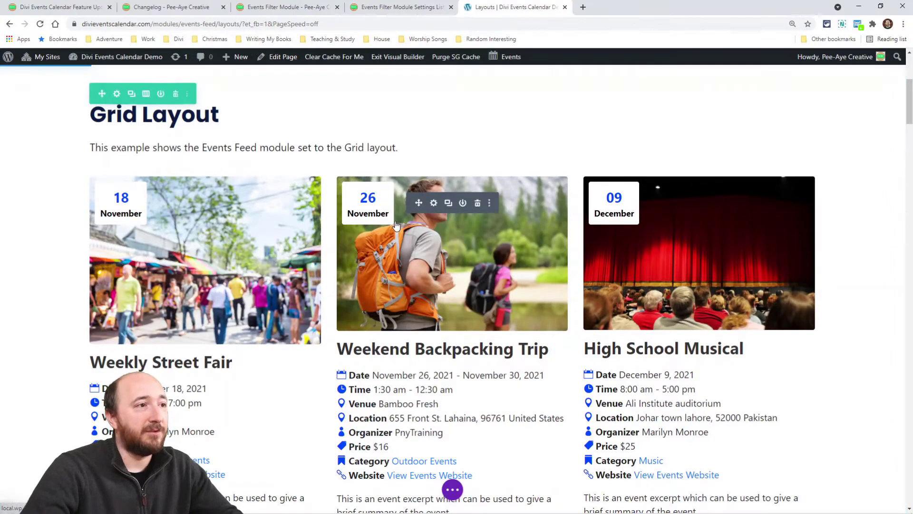
{"action": "left_click", "coordinate": [436, 208]}
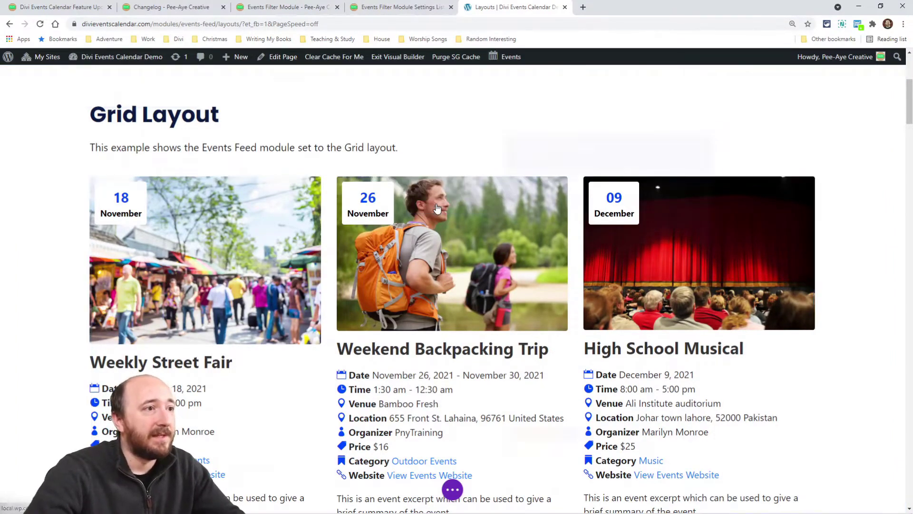
{"action": "scroll", "coordinate": [535, 259], "scroll_direction": "down", "scroll_amount": 6}
{"action": "scroll", "coordinate": [561, 293], "scroll_direction": "down", "scroll_amount": 3}
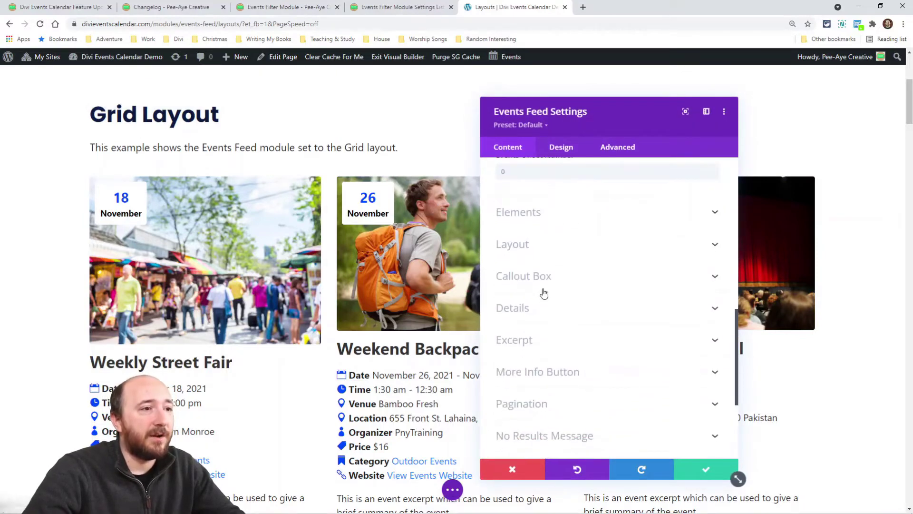
{"action": "left_click", "coordinate": [520, 310]}
{"action": "scroll", "coordinate": [553, 319], "scroll_direction": "down", "scroll_amount": 5}
{"action": "scroll", "coordinate": [551, 328], "scroll_direction": "down", "scroll_amount": 5}
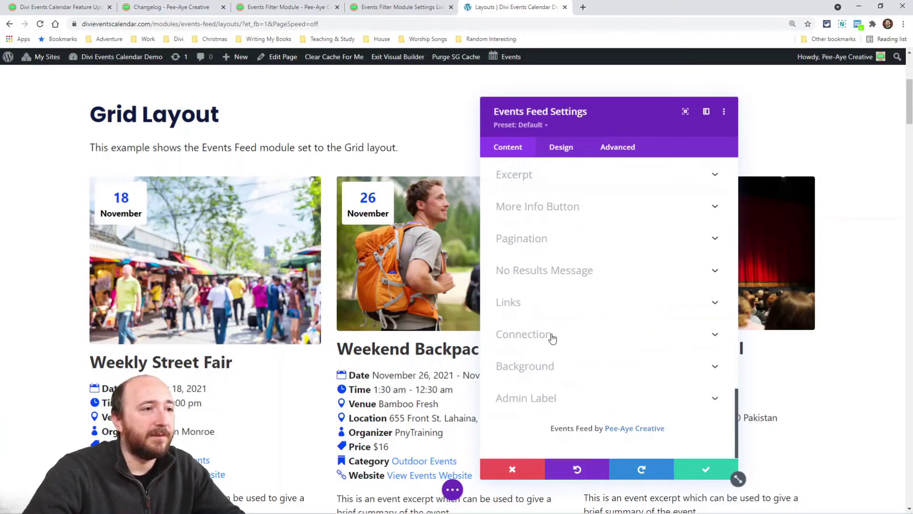
{"action": "left_click", "coordinate": [518, 308]}
{"action": "scroll", "coordinate": [599, 307], "scroll_direction": "up", "scroll_amount": 1}
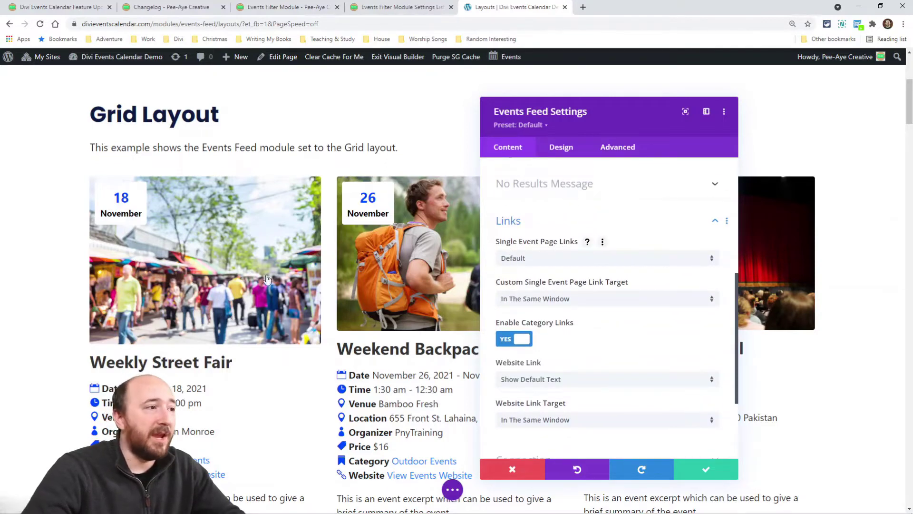
Step: Try setting Single Event Page Links to Disable Links, with the event title, image and button links all disabled
{"action": "scroll", "coordinate": [205, 364], "scroll_direction": "down", "scroll_amount": 4}
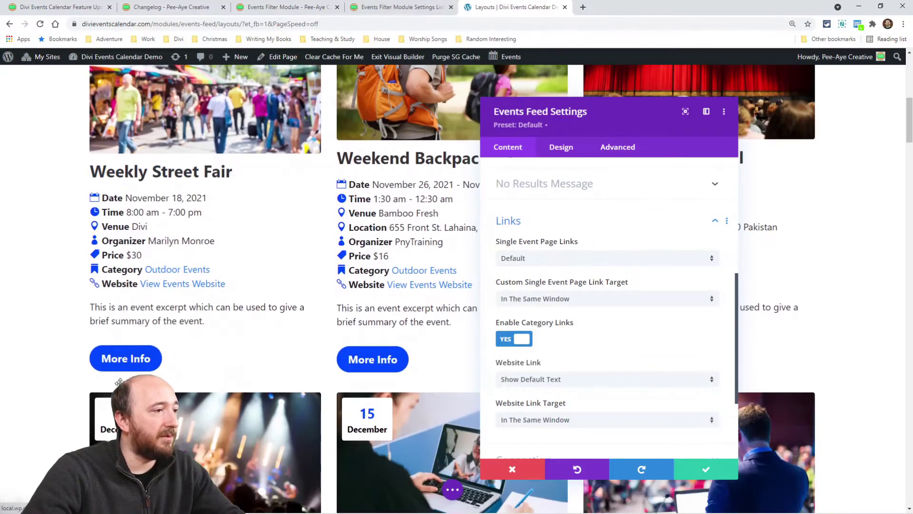
{"action": "left_click", "coordinate": [521, 259]}
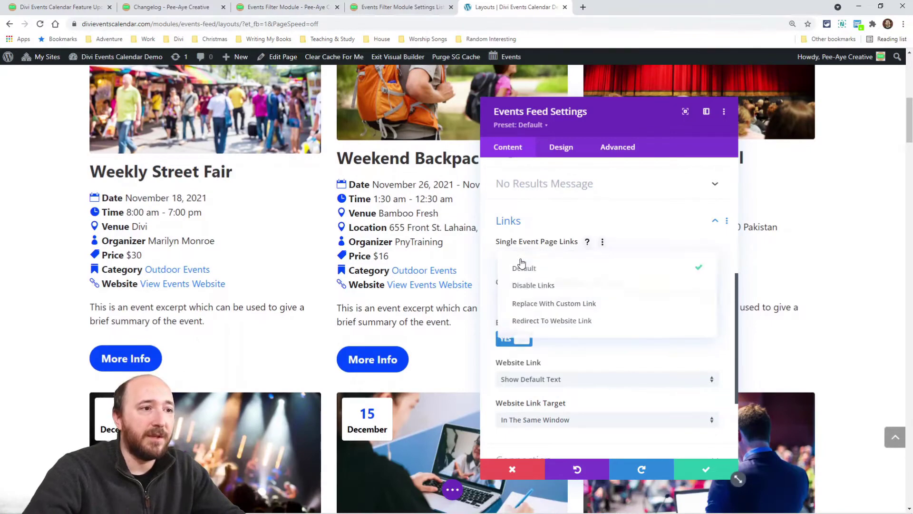
{"action": "left_click", "coordinate": [533, 286]}
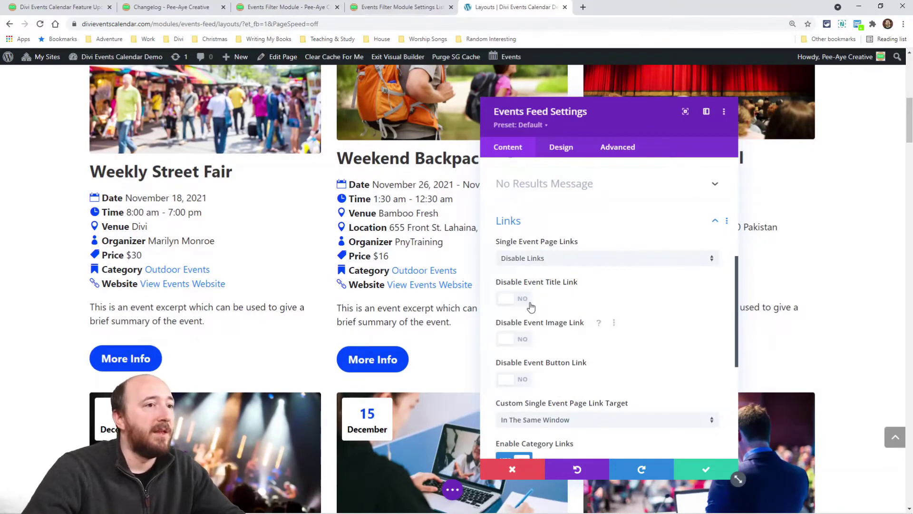
{"action": "left_click", "coordinate": [514, 299]}
{"action": "left_click", "coordinate": [514, 339]}
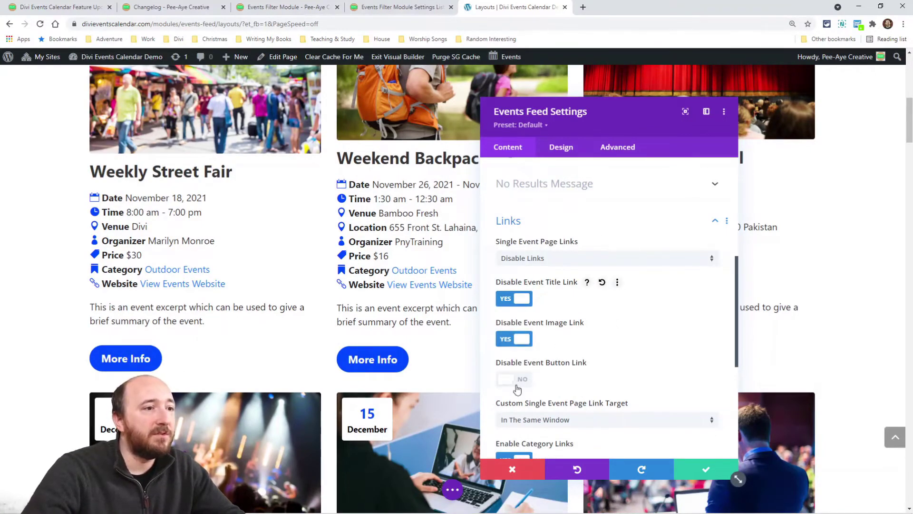
{"action": "left_click", "coordinate": [514, 379]}
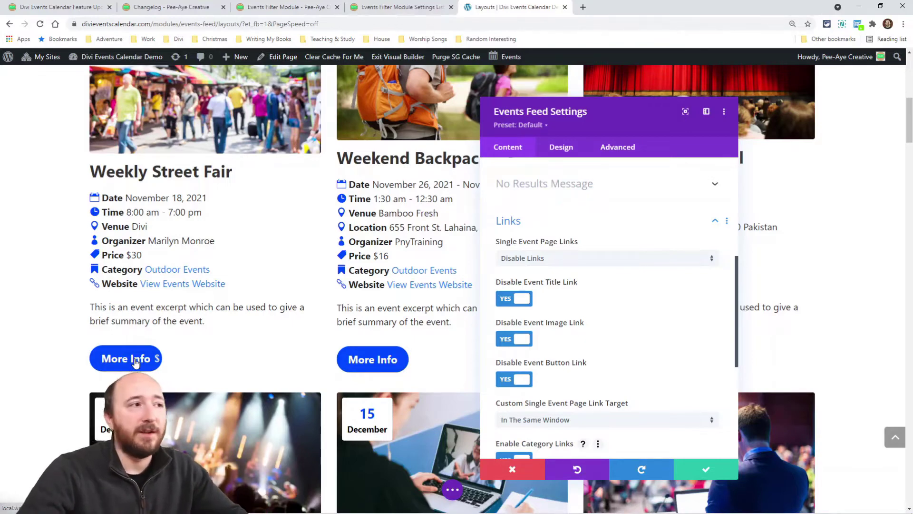
Step: Try setting Single Event Page Links to Replace With Custom Link and activate the custom URL field
{"action": "left_click", "coordinate": [547, 259]}
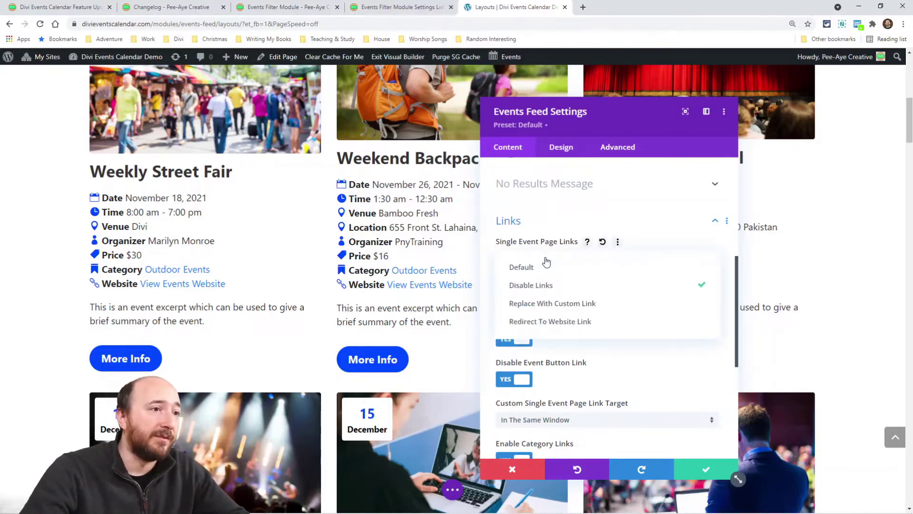
{"action": "left_click", "coordinate": [545, 304]}
{"action": "left_click", "coordinate": [519, 296]}
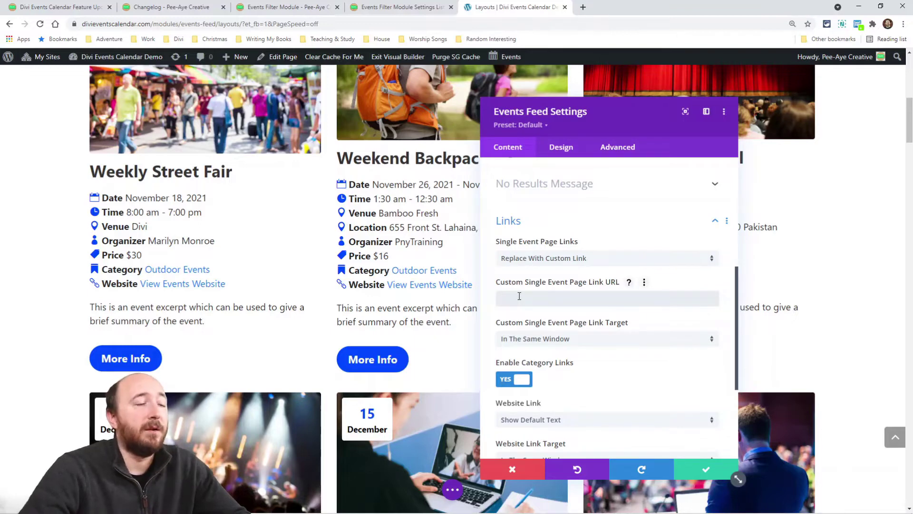
Step: Set Single Event Page Links to Redirect To Website Link, with the custom link target set to In A New Tab
{"action": "left_click", "coordinate": [524, 260]}
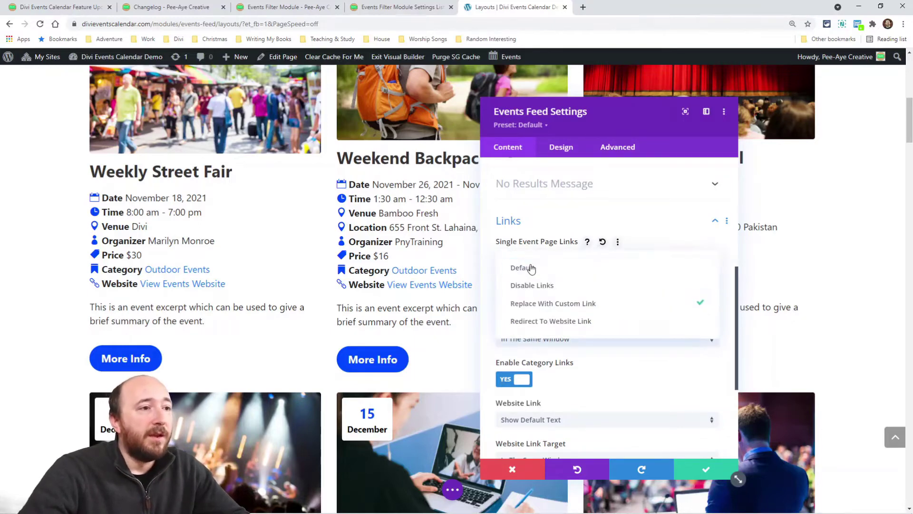
{"action": "left_click", "coordinate": [547, 325]}
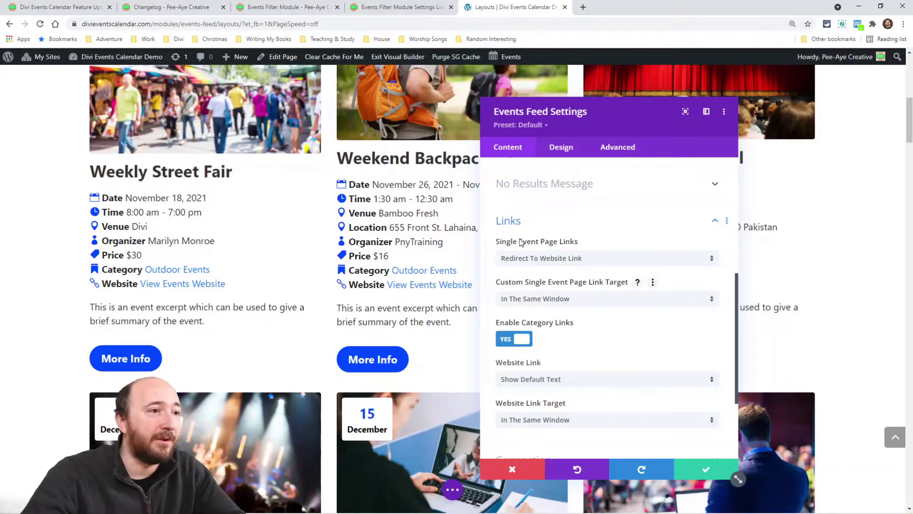
{"action": "left_click", "coordinate": [561, 299]}
{"action": "left_click", "coordinate": [551, 326]}
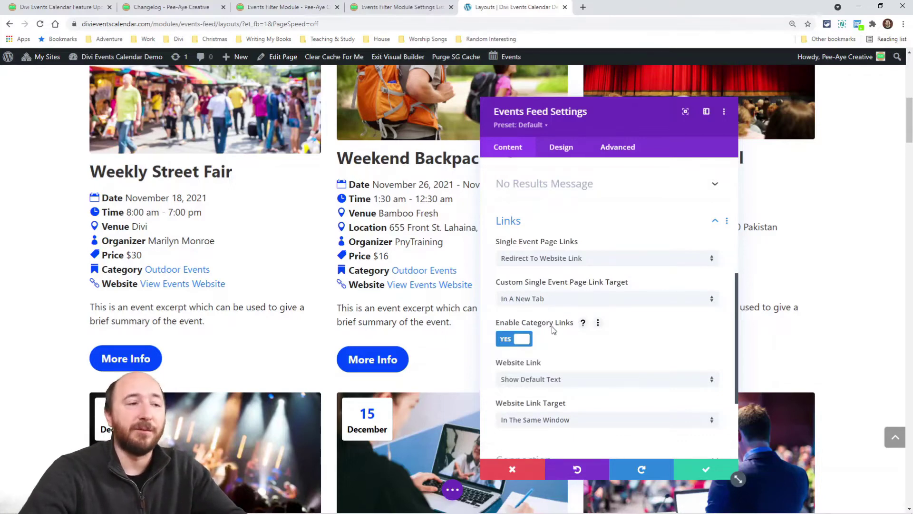
Step: Disable the category links and set Website Link to Show URL
{"action": "scroll", "coordinate": [562, 295], "scroll_direction": "down", "scroll_amount": 3}
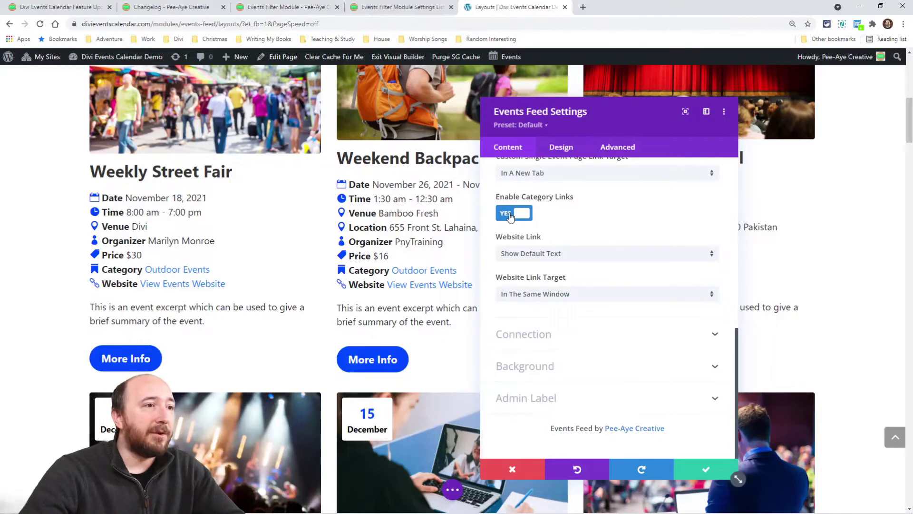
{"action": "left_click", "coordinate": [510, 213]}
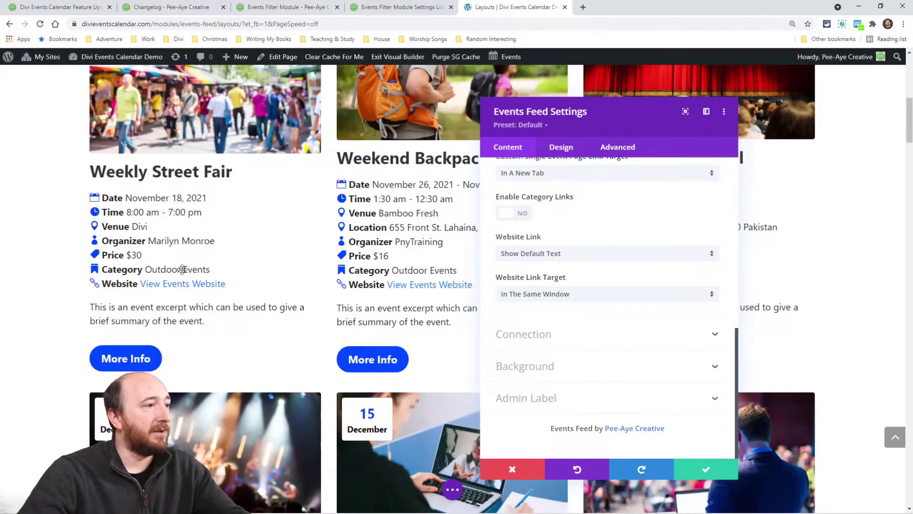
{"action": "left_click", "coordinate": [527, 258]}
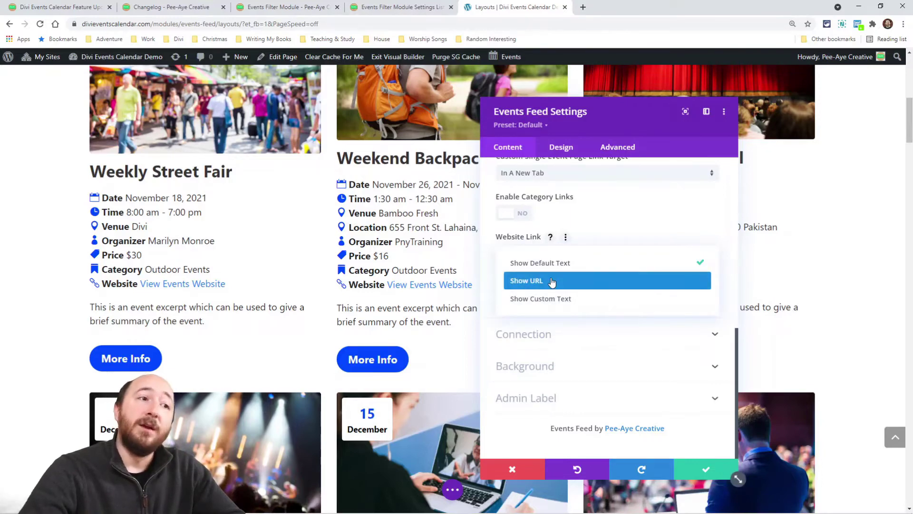
{"action": "left_click", "coordinate": [552, 283]}
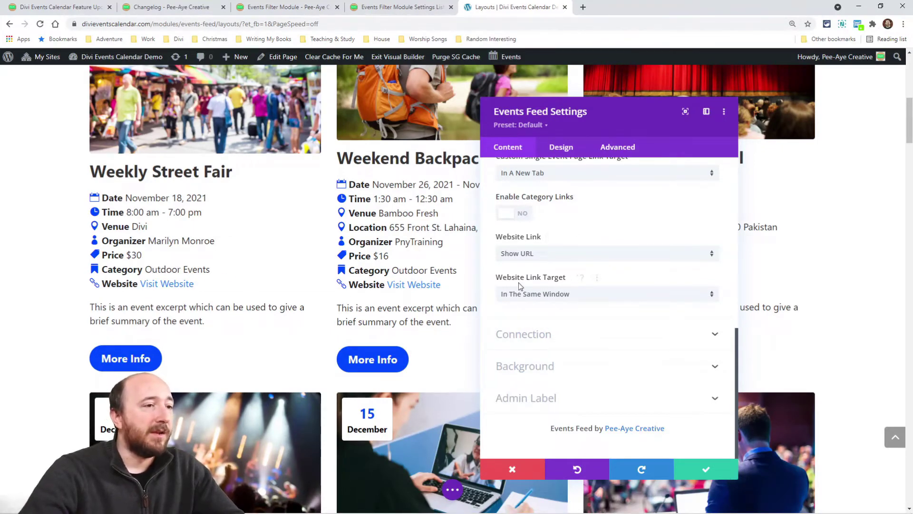
Step: Switch Website Link to Show Custom Text and set the custom website link text to "Get Your Tickets"
{"action": "left_click", "coordinate": [538, 295]}
{"action": "left_click", "coordinate": [537, 304]}
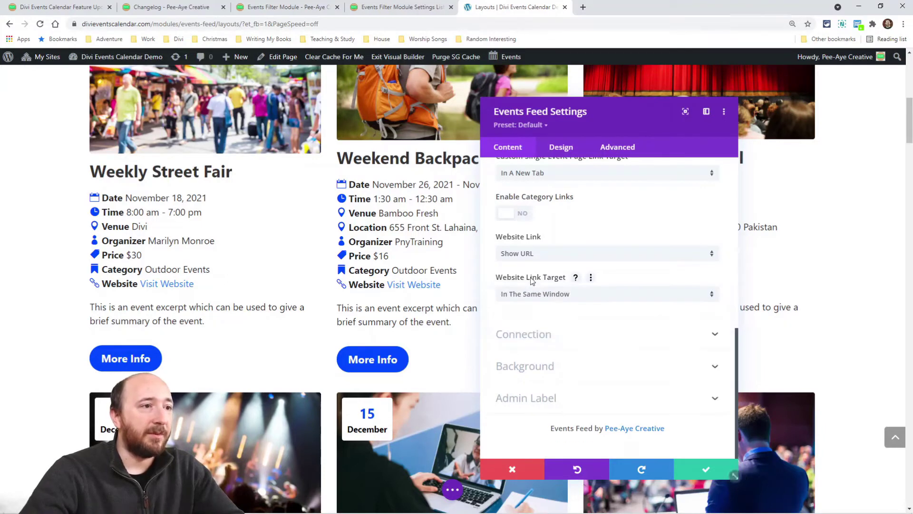
{"action": "left_click", "coordinate": [530, 255]}
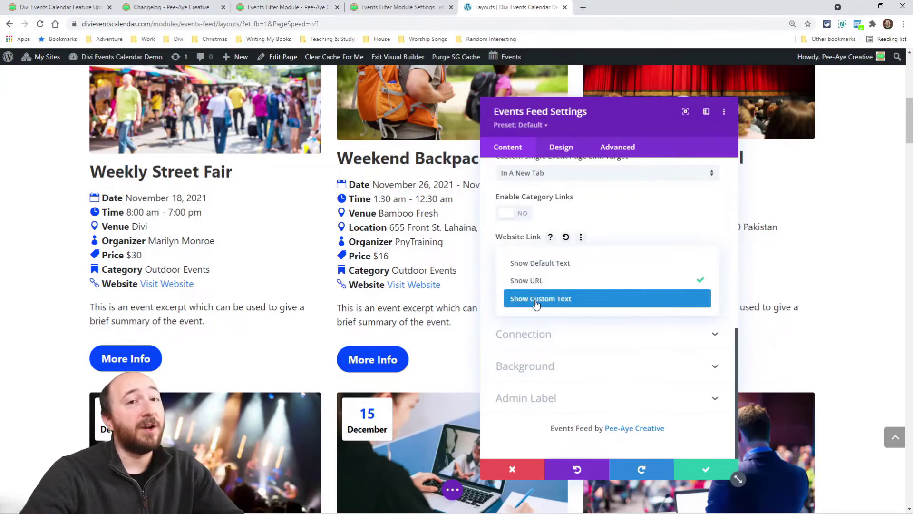
{"action": "left_click", "coordinate": [536, 298]}
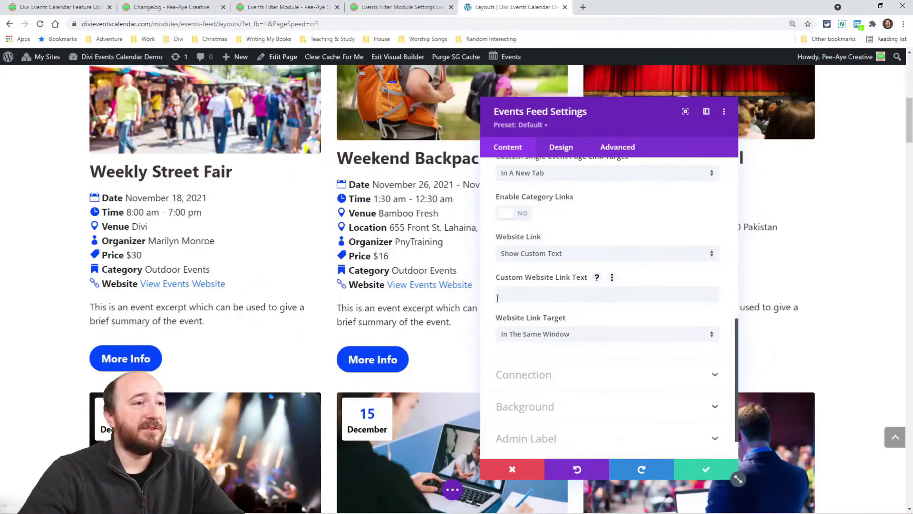
{"action": "left_click", "coordinate": [525, 296]}
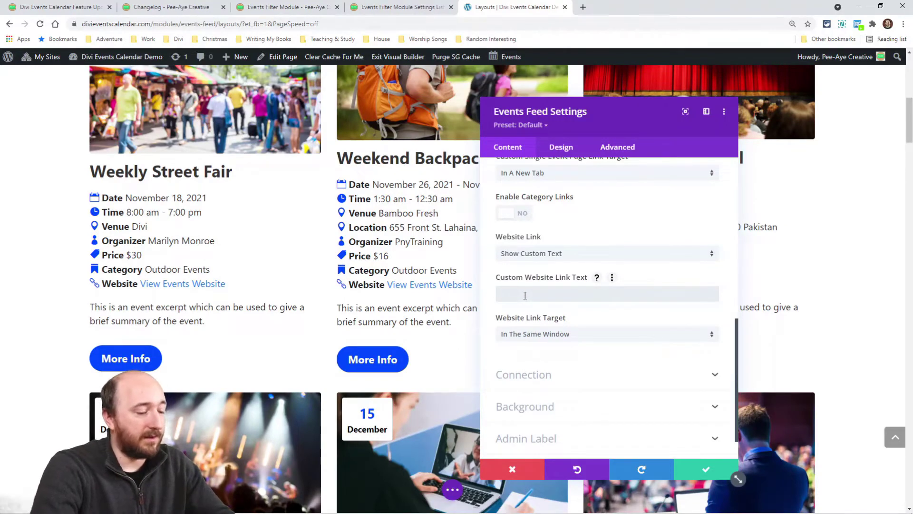
{"action": "type", "text": "Get Your Tickets"}
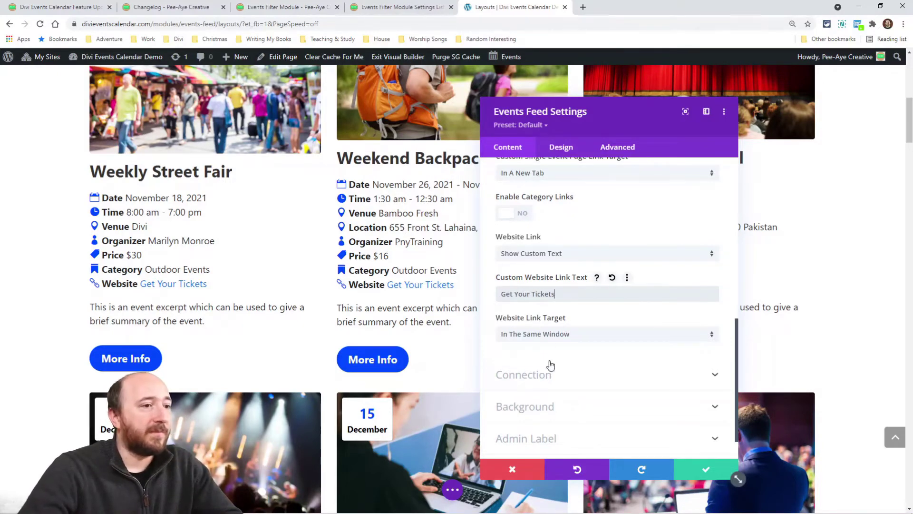
Step: Examine the Show Event End Time section of the feature update article, then return to the Events Feed settings
{"action": "key", "text": "ctrl+1"}
{"action": "scroll", "coordinate": [376, 241], "scroll_direction": "down", "scroll_amount": 10}
{"action": "scroll", "coordinate": [373, 243], "scroll_direction": "down", "scroll_amount": 8}
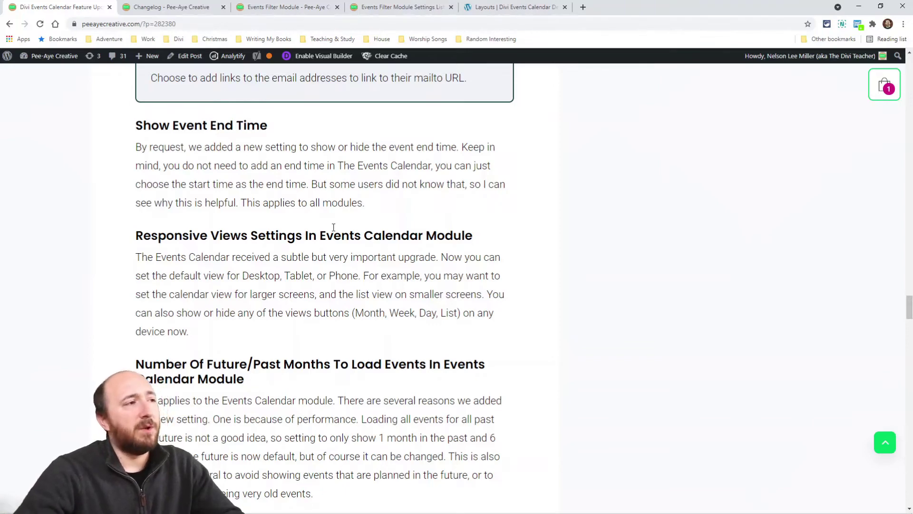
{"action": "left_click", "coordinate": [278, 7]}
{"action": "left_click", "coordinate": [511, 7]}
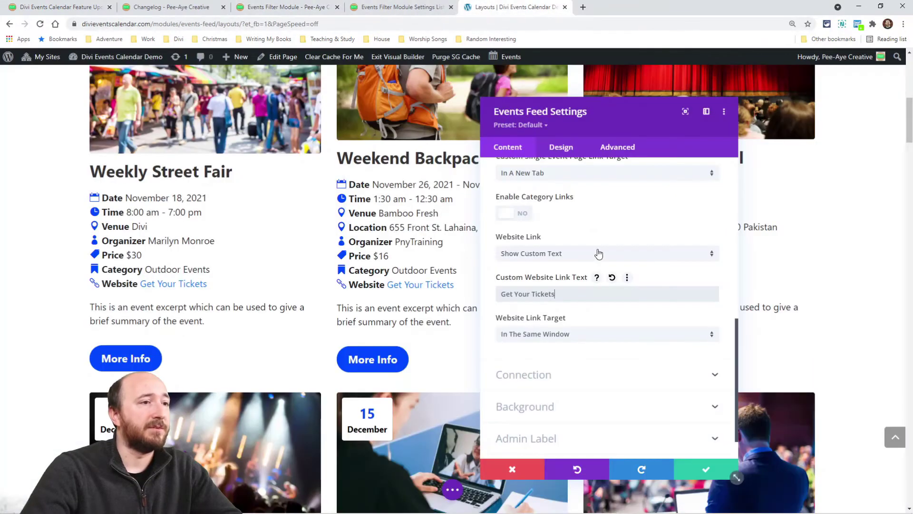
Step: In the Events Feed details, try showing the time zone and turn it back off, and disable Show End Time
{"action": "scroll", "coordinate": [552, 284], "scroll_direction": "up", "scroll_amount": 5}
{"action": "scroll", "coordinate": [553, 284], "scroll_direction": "up", "scroll_amount": 1}
{"action": "left_click", "coordinate": [521, 310]}
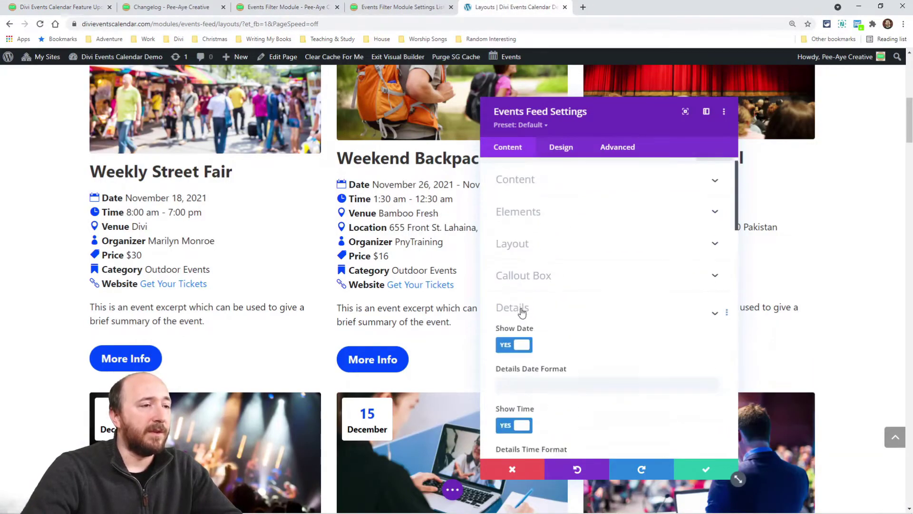
{"action": "scroll", "coordinate": [555, 285], "scroll_direction": "down", "scroll_amount": 6}
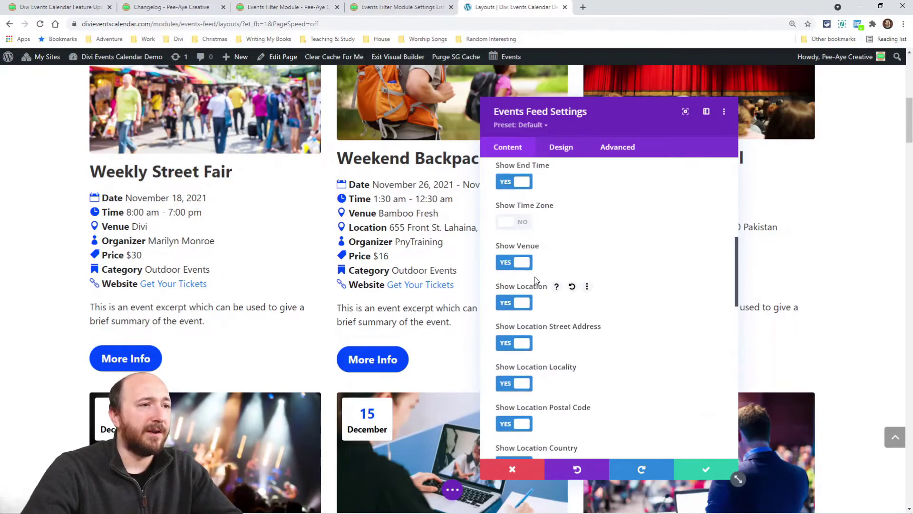
{"action": "left_click", "coordinate": [515, 223]}
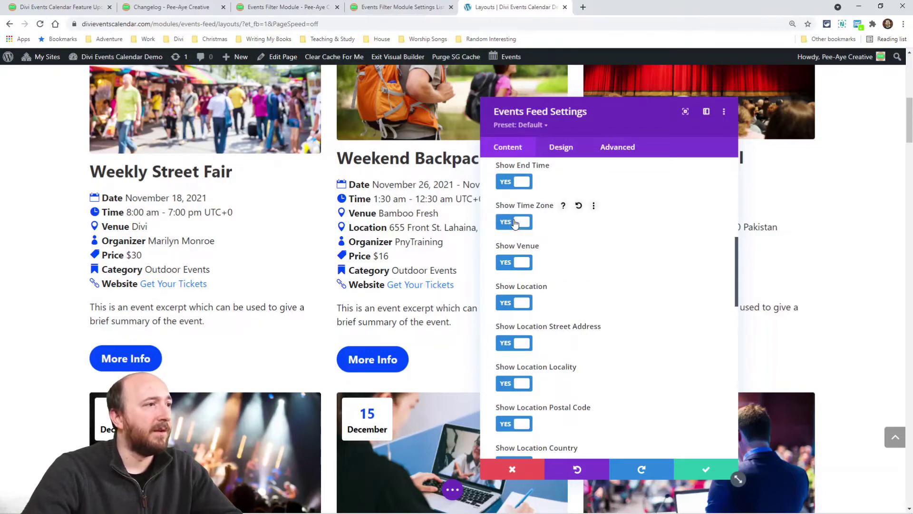
{"action": "left_click", "coordinate": [515, 223]}
{"action": "left_click", "coordinate": [514, 183]}
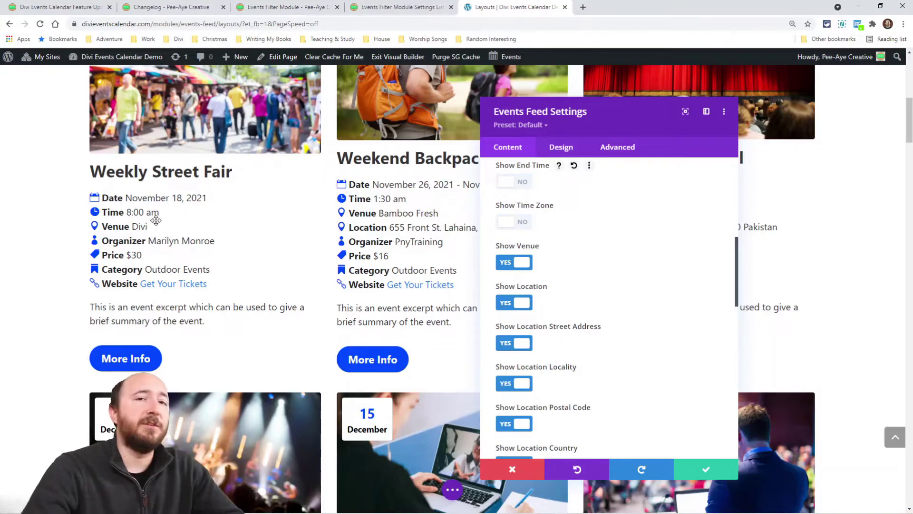
Step: Review the article's responsive views section and compare the month, week, day and list views on the default Events Calendar demo
{"action": "left_click", "coordinate": [48, 6]}
{"action": "scroll", "coordinate": [249, 248], "scroll_direction": "down", "scroll_amount": 2}
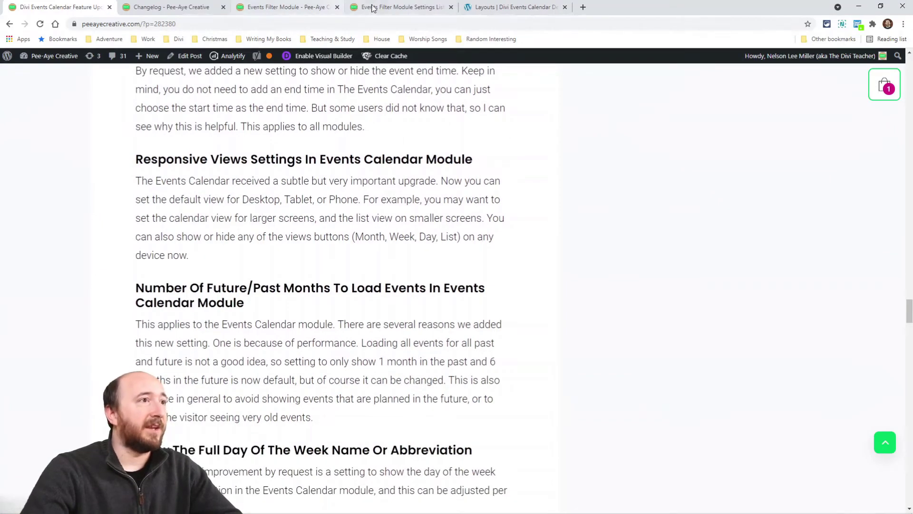
{"action": "left_click", "coordinate": [501, 5]}
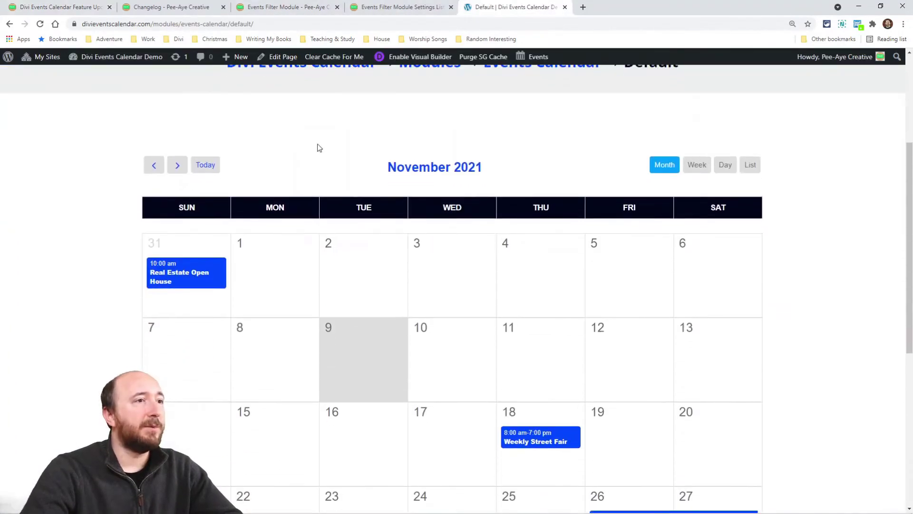
{"action": "left_click", "coordinate": [700, 171]}
{"action": "left_click", "coordinate": [733, 171]}
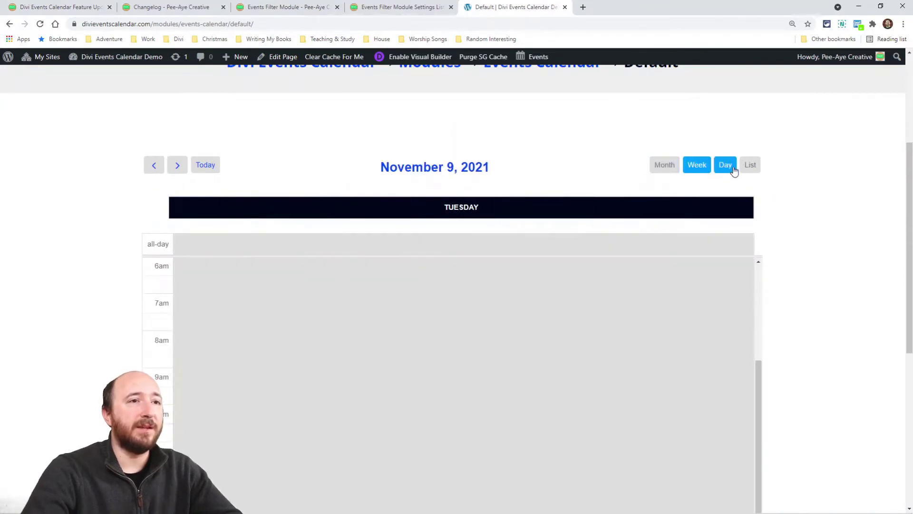
{"action": "left_click", "coordinate": [696, 167]}
{"action": "left_click", "coordinate": [663, 172]}
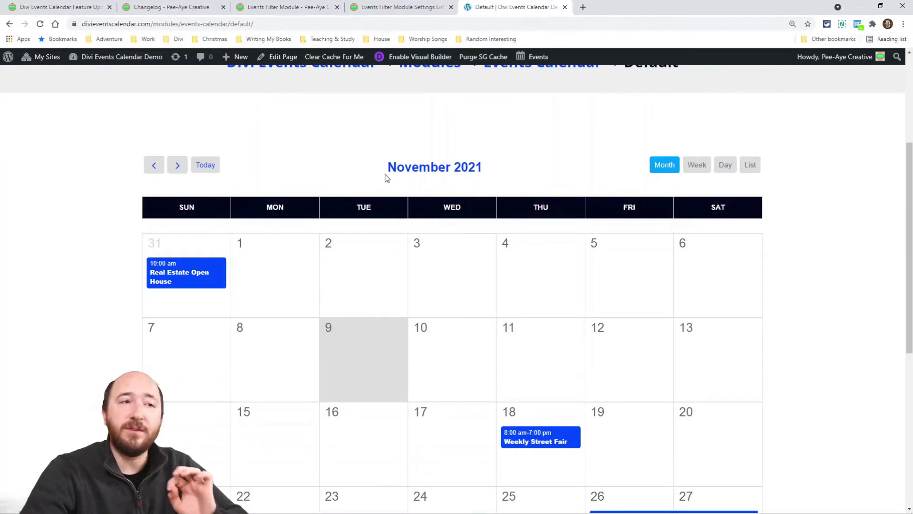
{"action": "left_click", "coordinate": [749, 167]}
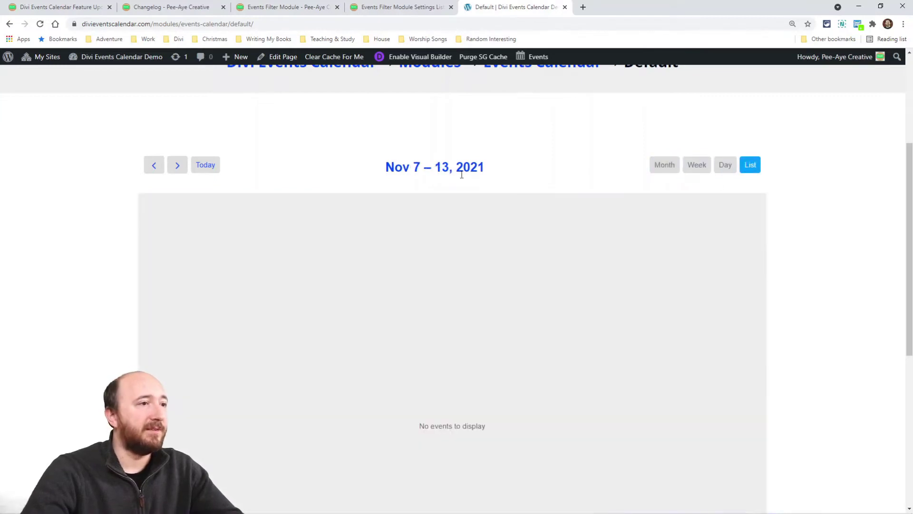
{"action": "scroll", "coordinate": [521, 323], "scroll_direction": "down", "scroll_amount": 3}
{"action": "scroll", "coordinate": [426, 328], "scroll_direction": "up", "scroll_amount": 5}
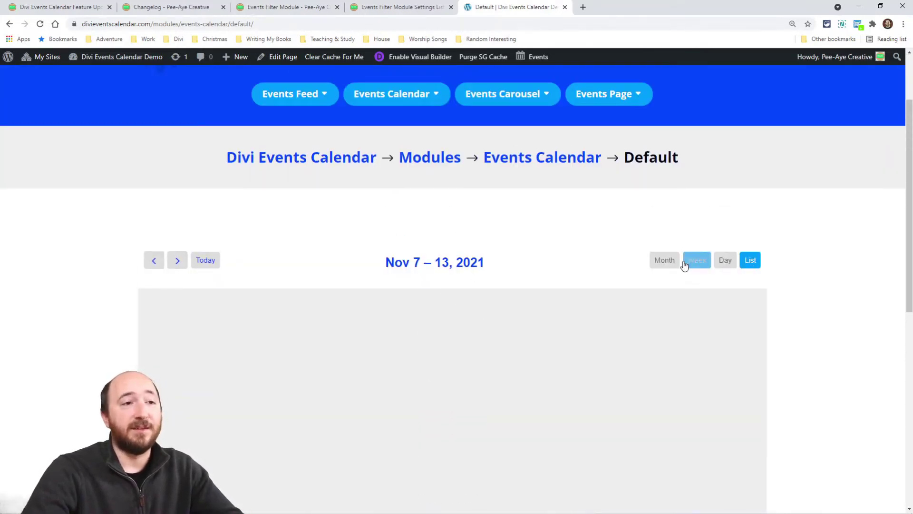
{"action": "left_click", "coordinate": [665, 263]}
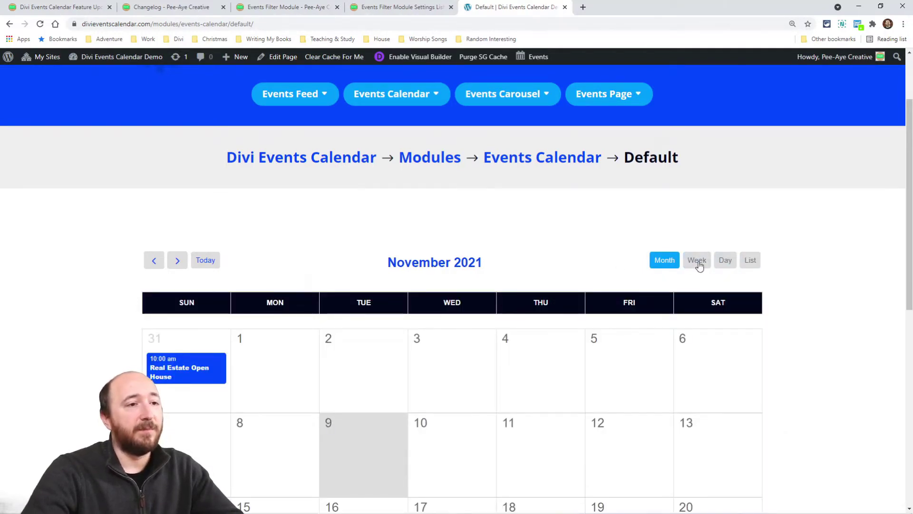
Step: Enable the Visual Builder on the calendar demo and open the Views options and per-device month button setting of the Events Calendar module
{"action": "left_click", "coordinate": [406, 61]}
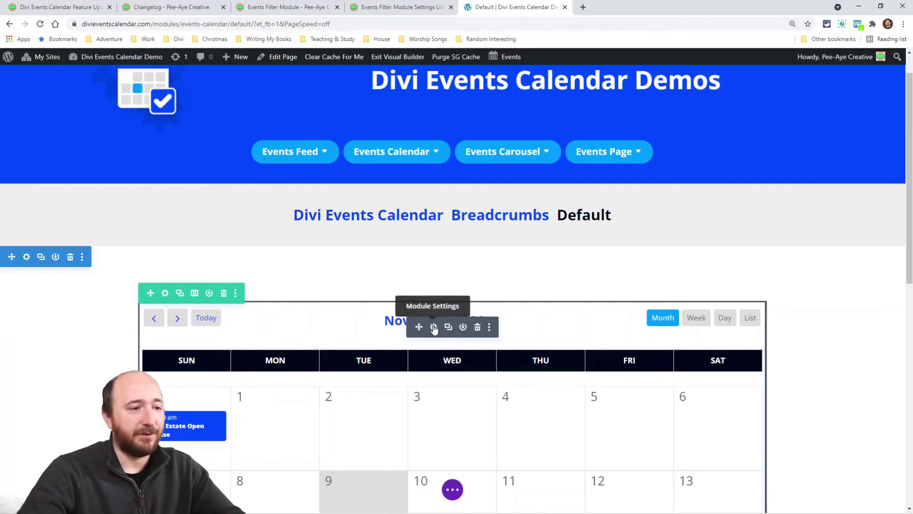
{"action": "left_click", "coordinate": [433, 327]}
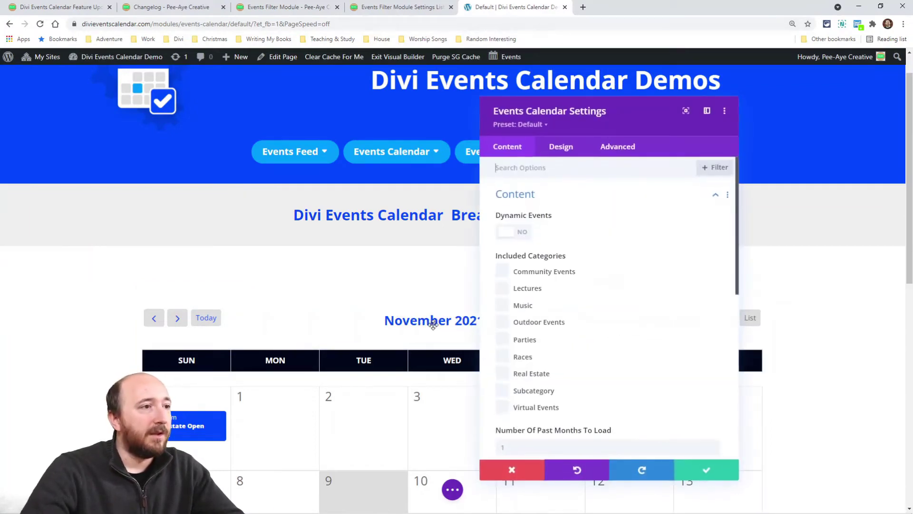
{"action": "scroll", "coordinate": [590, 322], "scroll_direction": "down", "scroll_amount": 5}
{"action": "scroll", "coordinate": [574, 322], "scroll_direction": "down", "scroll_amount": 1}
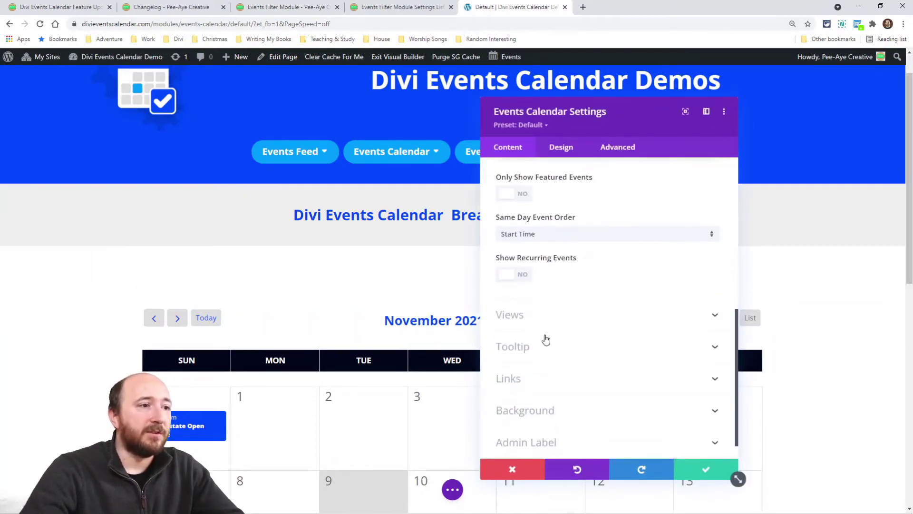
{"action": "left_click", "coordinate": [531, 319]}
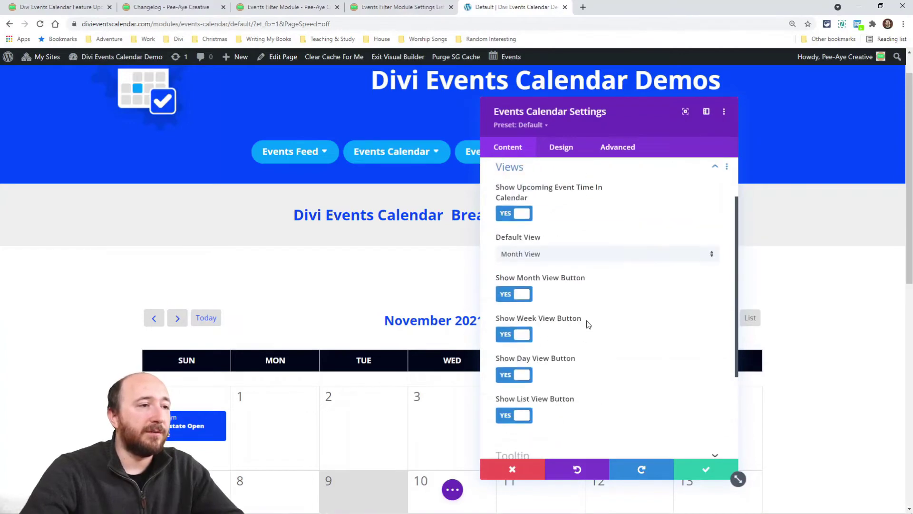
{"action": "left_click", "coordinate": [607, 286]}
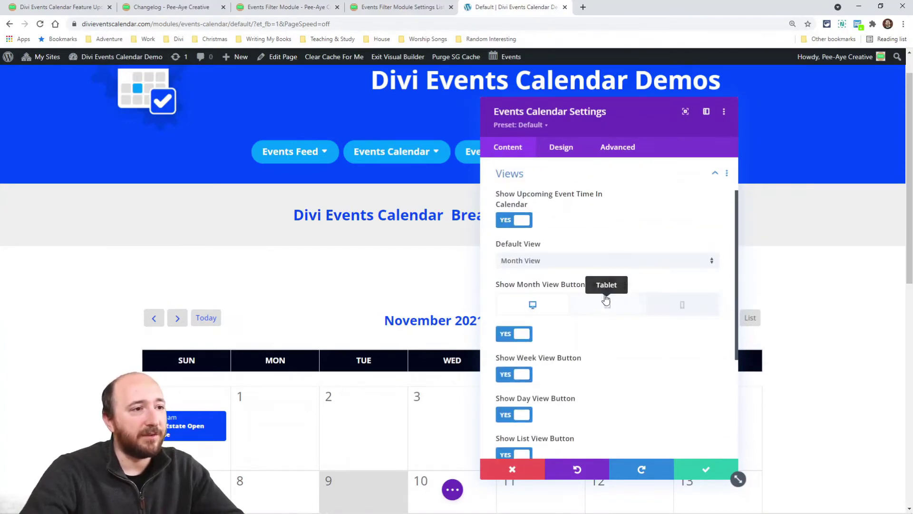
Step: Set the calendar's Default View to Week View on tablet and List View on phone
{"action": "left_click", "coordinate": [565, 244]}
{"action": "left_click", "coordinate": [595, 264]}
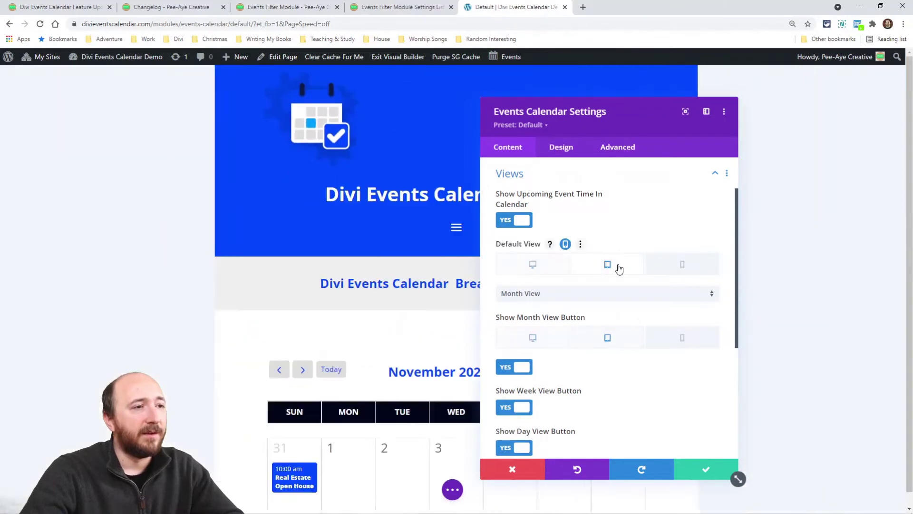
{"action": "left_click", "coordinate": [535, 297]}
{"action": "left_click", "coordinate": [533, 320]}
{"action": "left_click", "coordinate": [682, 265]}
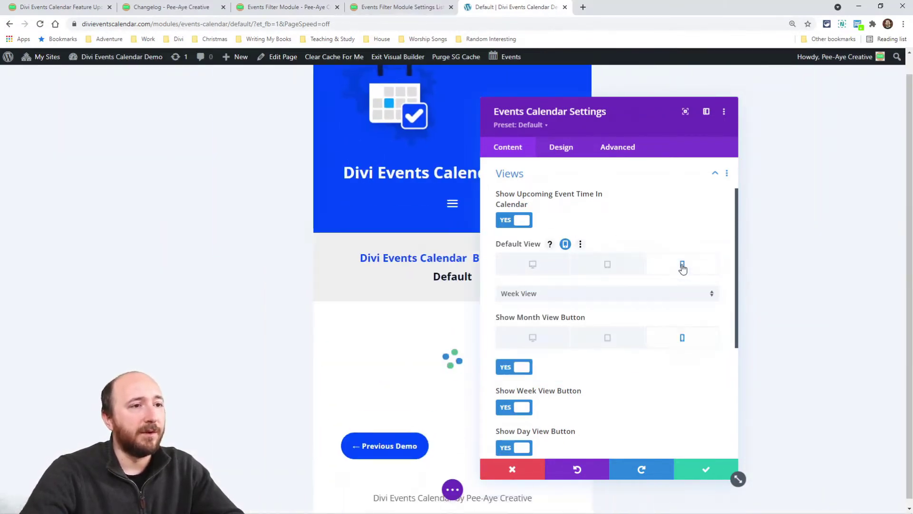
{"action": "left_click", "coordinate": [546, 295]}
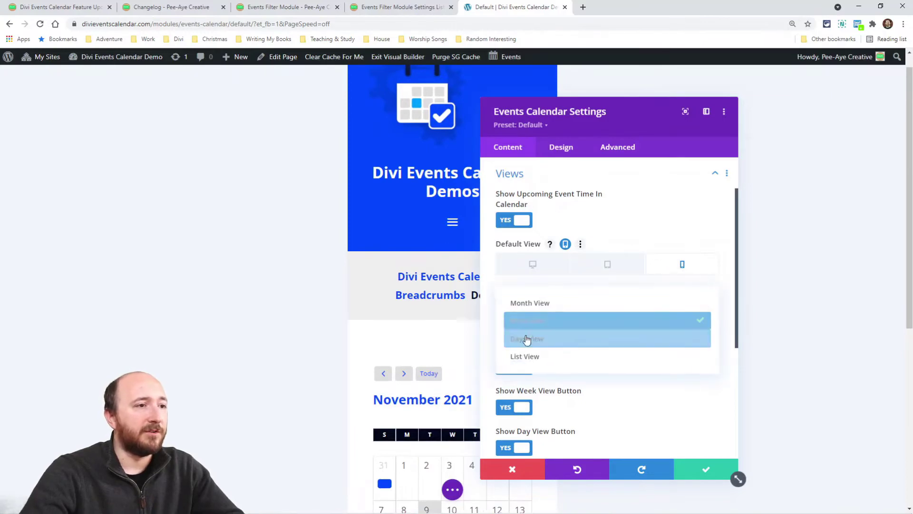
{"action": "left_click", "coordinate": [523, 357]}
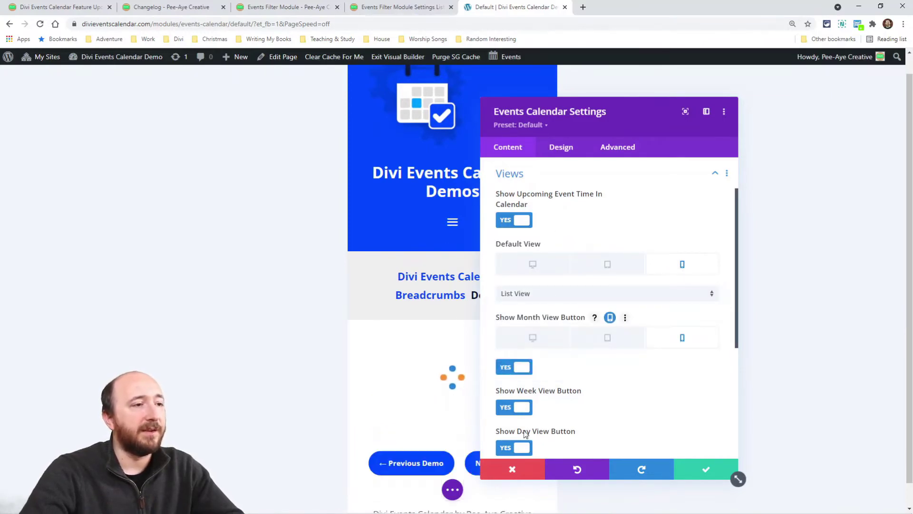
Step: Examine the article's section on the number of future and past months to load in the Events Calendar module
{"action": "left_click", "coordinate": [56, 8]}
{"action": "scroll", "coordinate": [400, 296], "scroll_direction": "down", "scroll_amount": 2}
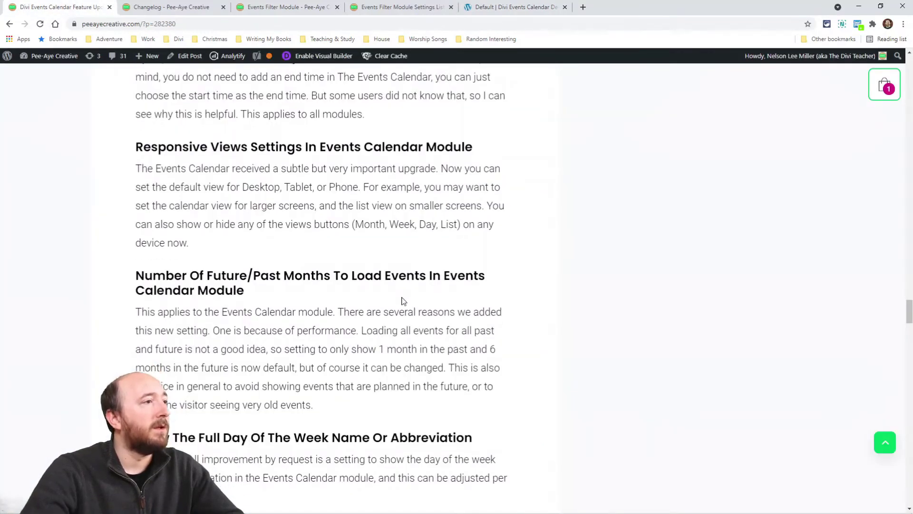
{"action": "scroll", "coordinate": [403, 297], "scroll_direction": "down", "scroll_amount": 1}
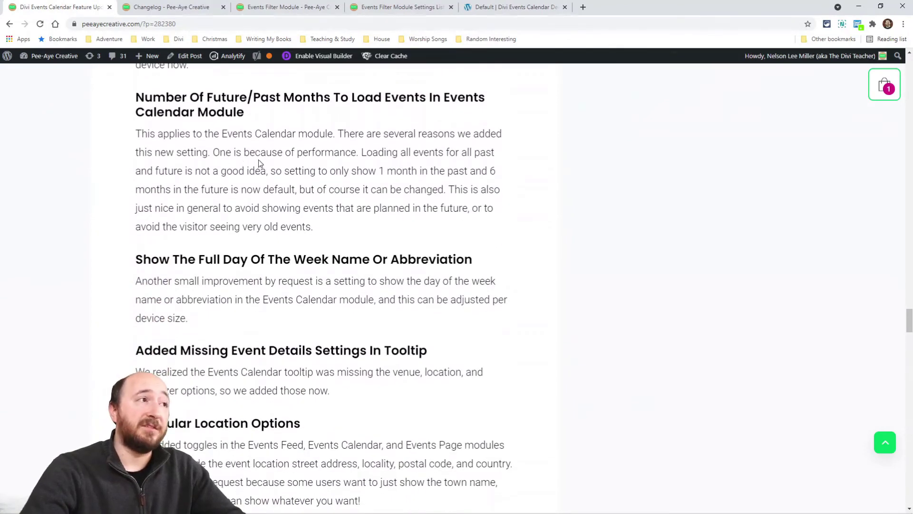
Step: Examine the Number Of Past Months To Load and Number Of Future Months To Load settings of the Events Calendar module in desktop preview
{"action": "left_click", "coordinate": [493, 8]}
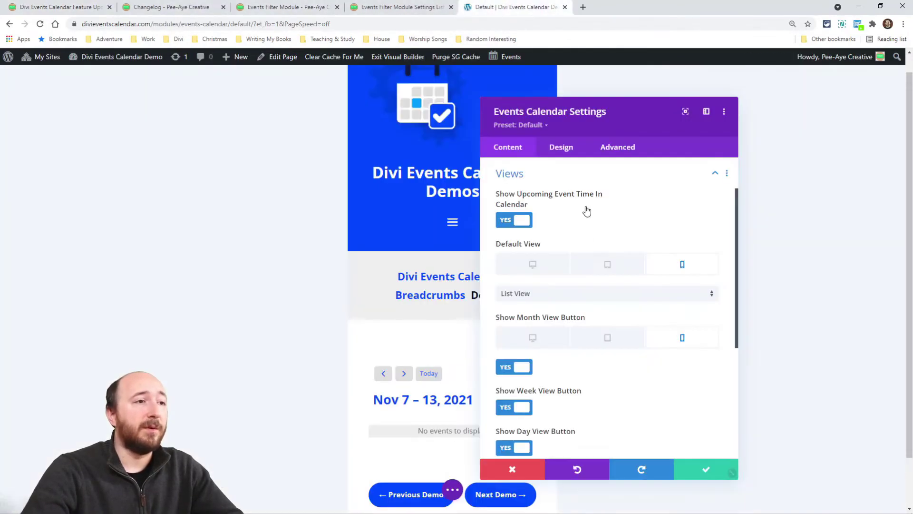
{"action": "left_click", "coordinate": [536, 196]}
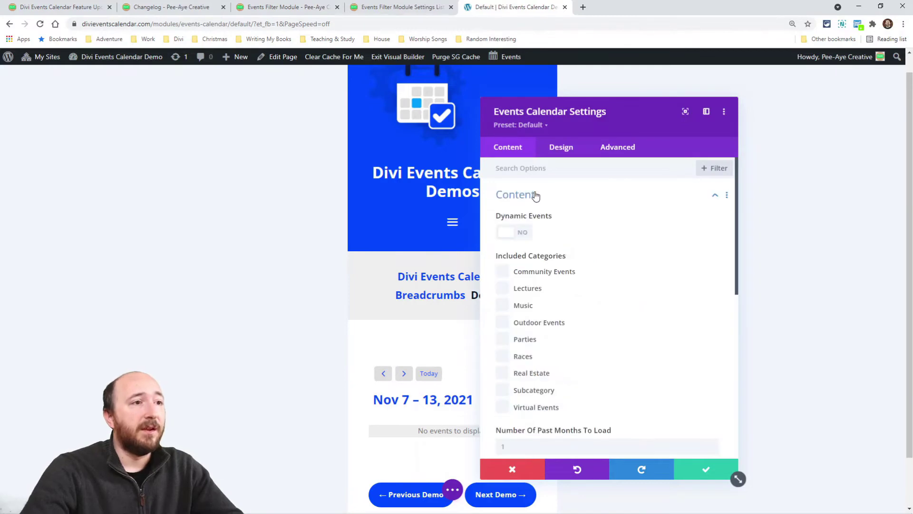
{"action": "scroll", "coordinate": [576, 281], "scroll_direction": "down", "scroll_amount": 4}
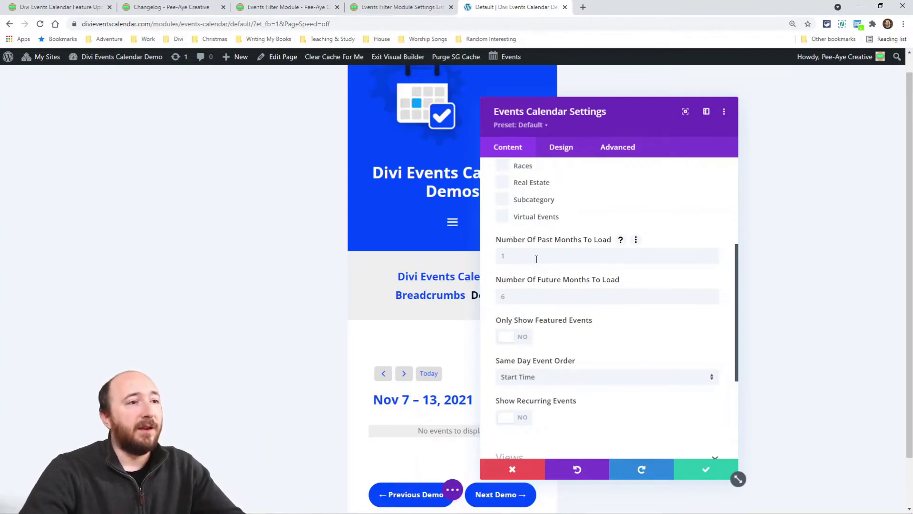
{"action": "left_click_drag", "start_coordinate": [601, 126], "coordinate": [667, 112]}
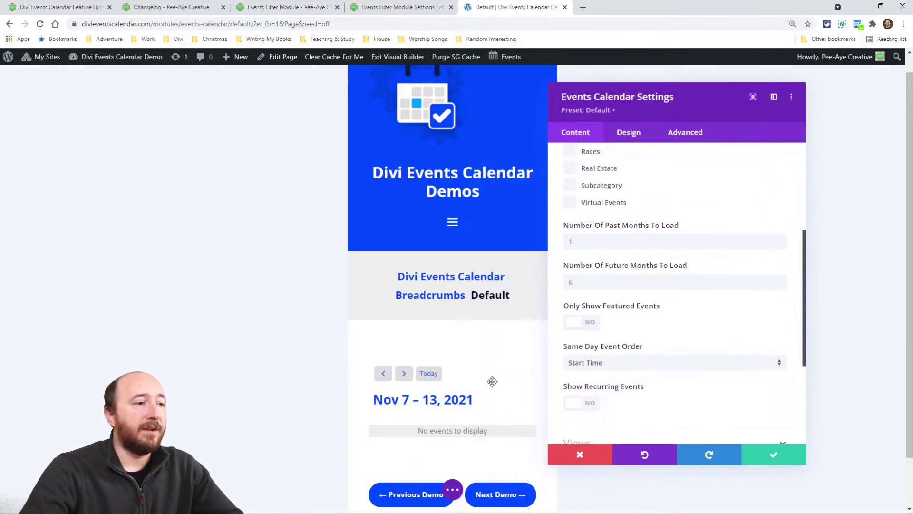
{"action": "left_click", "coordinate": [453, 490]}
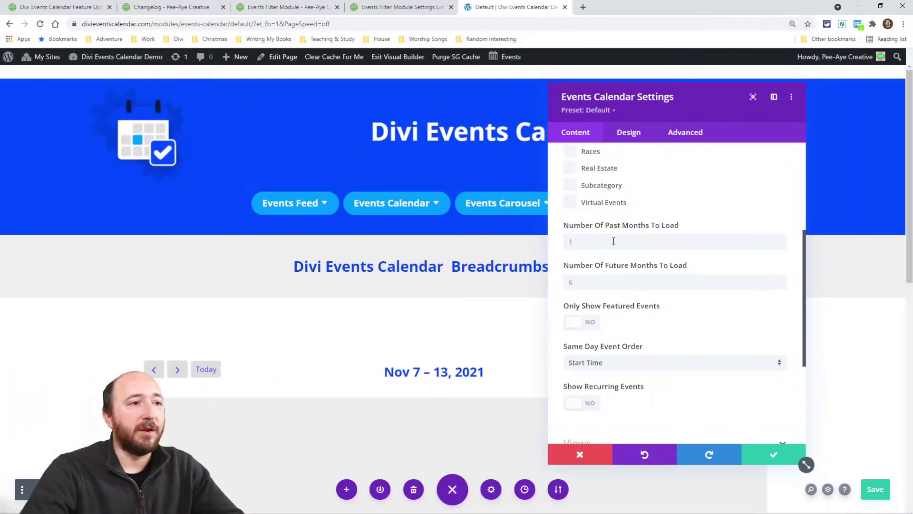
{"action": "left_click", "coordinate": [613, 241]}
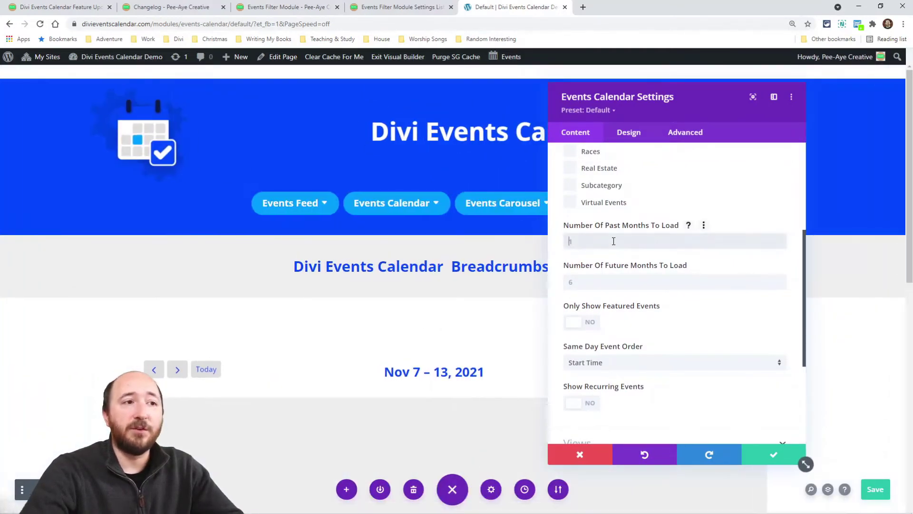
{"action": "left_click", "coordinate": [604, 279]}
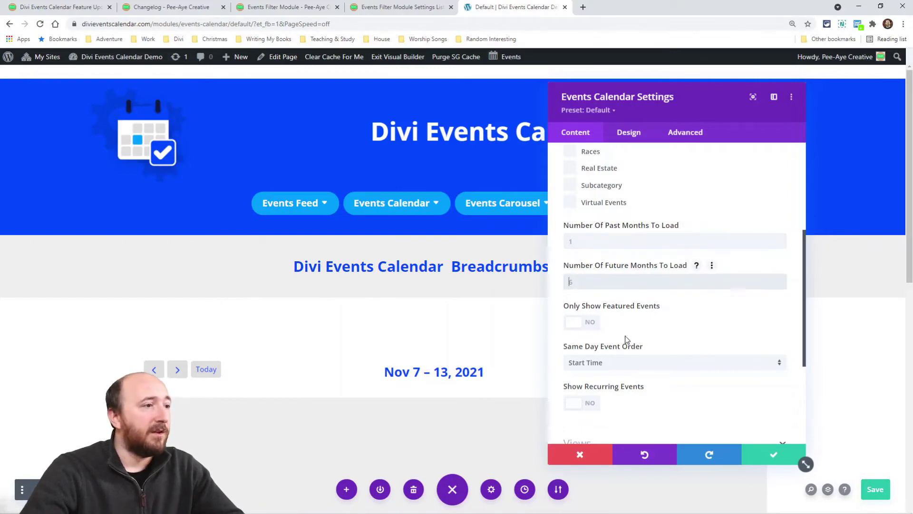
Step: Switch the calendar preview to Month view and accept the Events Calendar module settings
{"action": "left_click_drag", "start_coordinate": [685, 98], "coordinate": [717, 134]}
{"action": "left_click", "coordinate": [663, 369]}
{"action": "scroll", "coordinate": [616, 300], "scroll_direction": "down", "scroll_amount": 1}
{"action": "scroll", "coordinate": [328, 252], "scroll_direction": "down", "scroll_amount": 3}
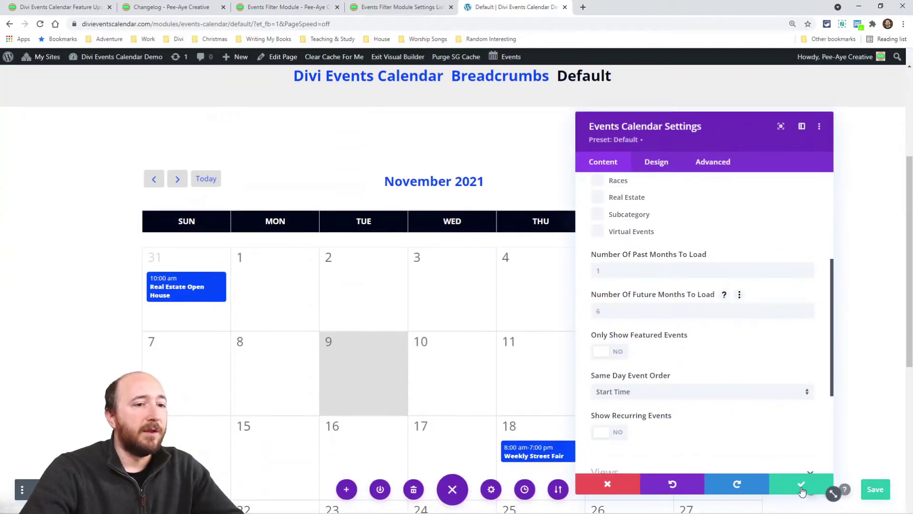
{"action": "left_click", "coordinate": [797, 487]}
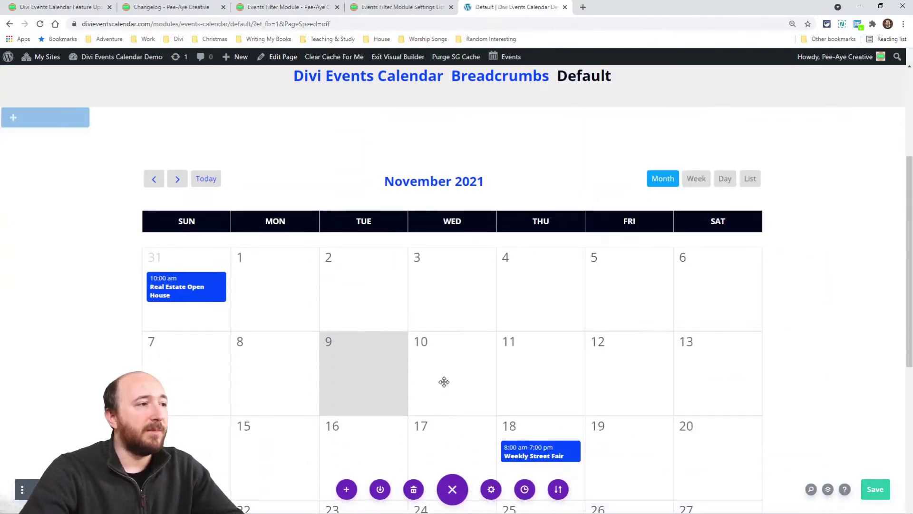
Step: Browse the calendar forward to April and back to December 2021 to check which months load events
{"action": "left_click", "coordinate": [176, 181]}
{"action": "left_click", "coordinate": [177, 181]}
{"action": "left_click", "coordinate": [177, 181]}
{"action": "left_click", "coordinate": [176, 181]}
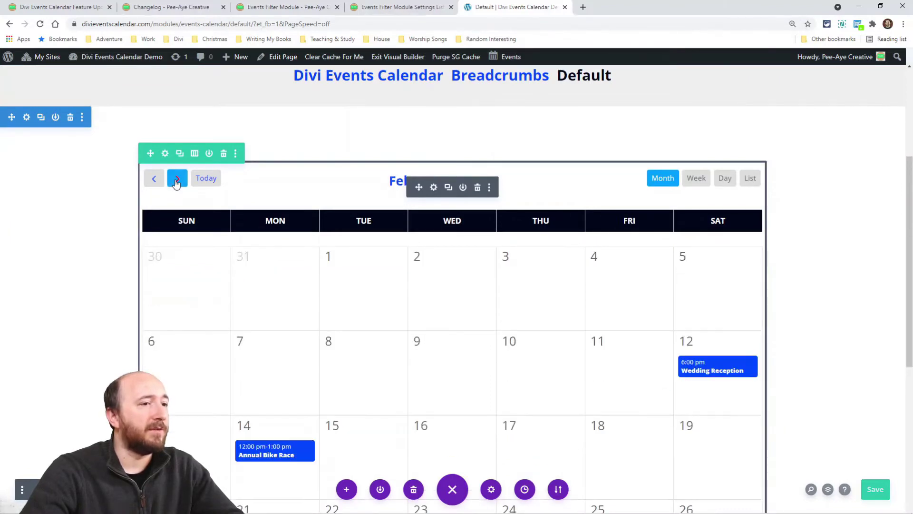
{"action": "left_click", "coordinate": [177, 181]}
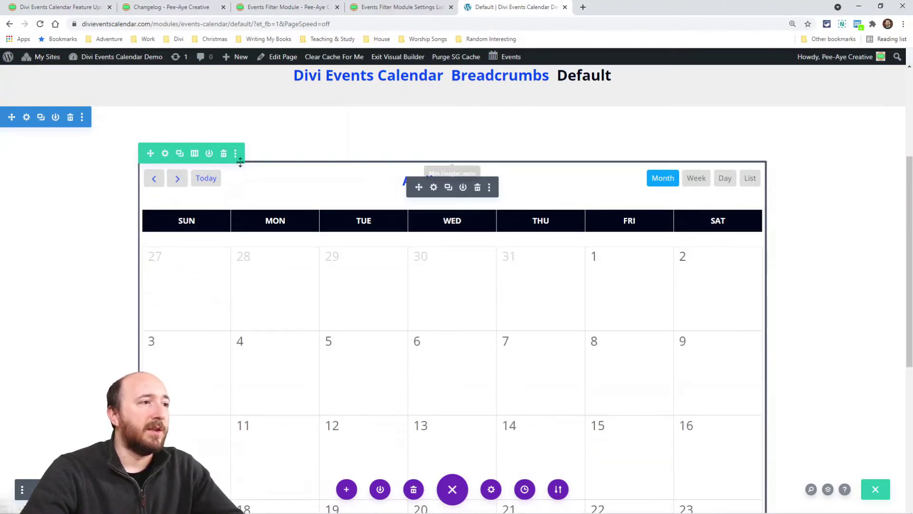
{"action": "left_click", "coordinate": [154, 180]}
{"action": "left_click", "coordinate": [155, 181]}
{"action": "left_click", "coordinate": [154, 180]}
{"action": "left_click", "coordinate": [154, 181]}
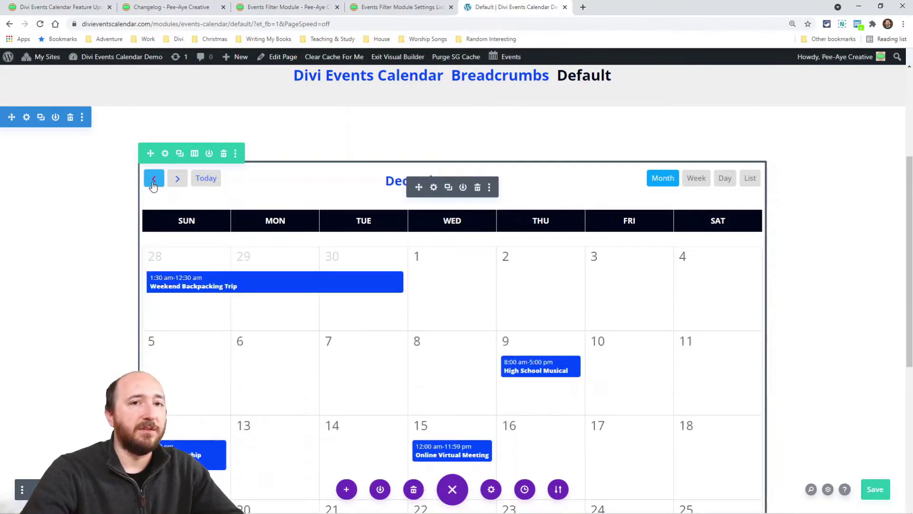
Step: Review the article's day-of-the-week section and set the Events Calendar module's Day of the Week Name to Full Name
{"action": "left_click", "coordinate": [34, 3]}
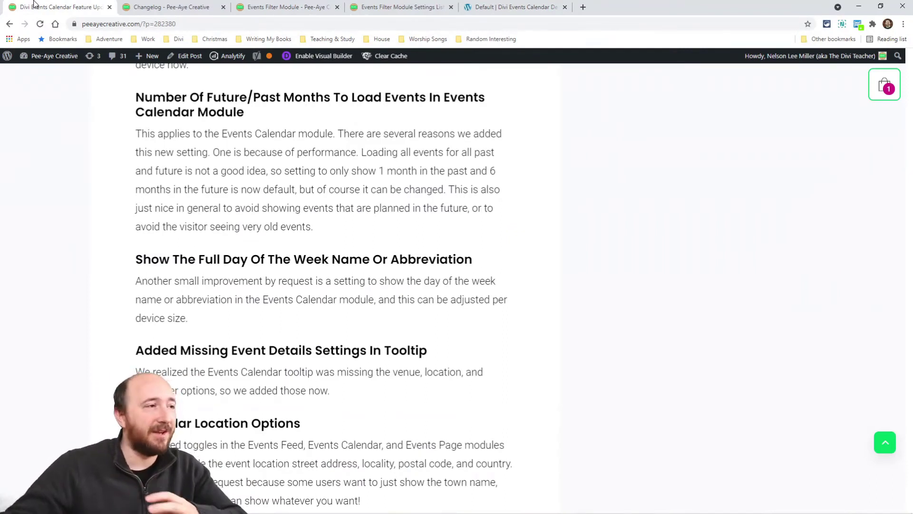
{"action": "scroll", "coordinate": [295, 244], "scroll_direction": "down", "scroll_amount": 3}
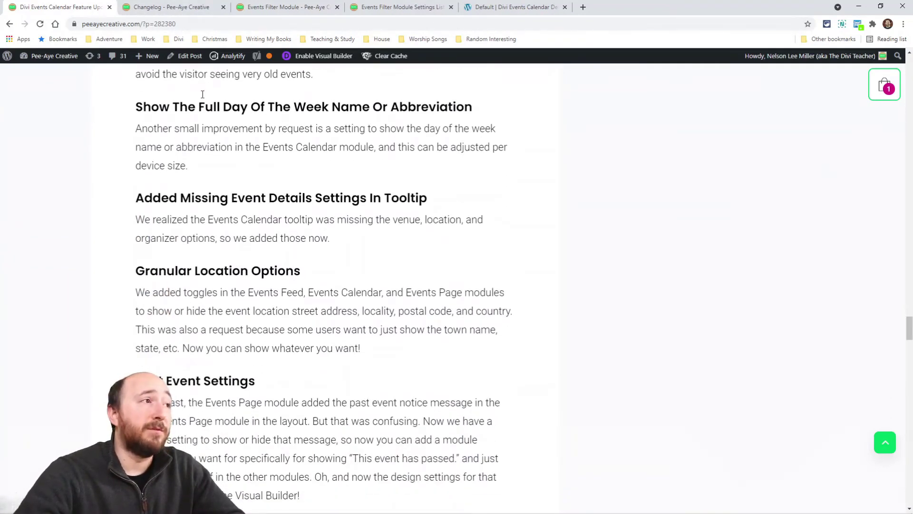
{"action": "left_click", "coordinate": [506, 7]}
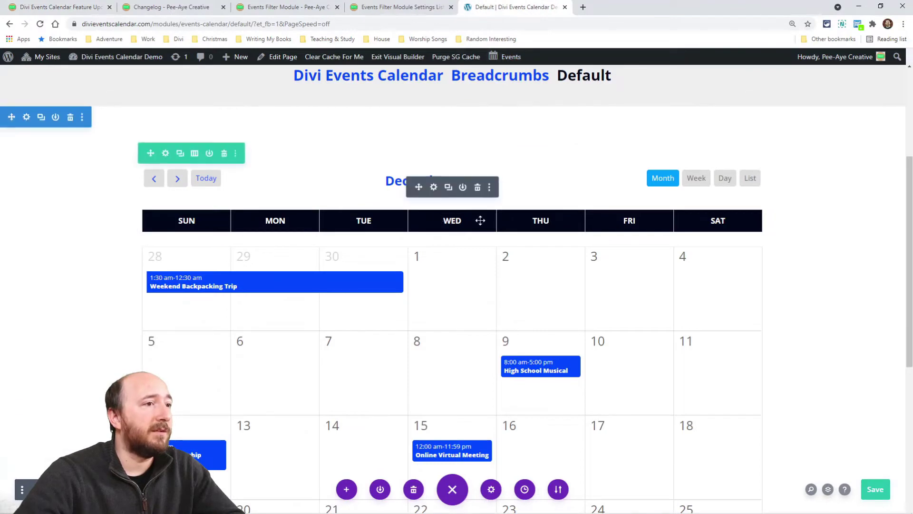
{"action": "left_click", "coordinate": [433, 187]}
{"action": "left_click", "coordinate": [655, 161]}
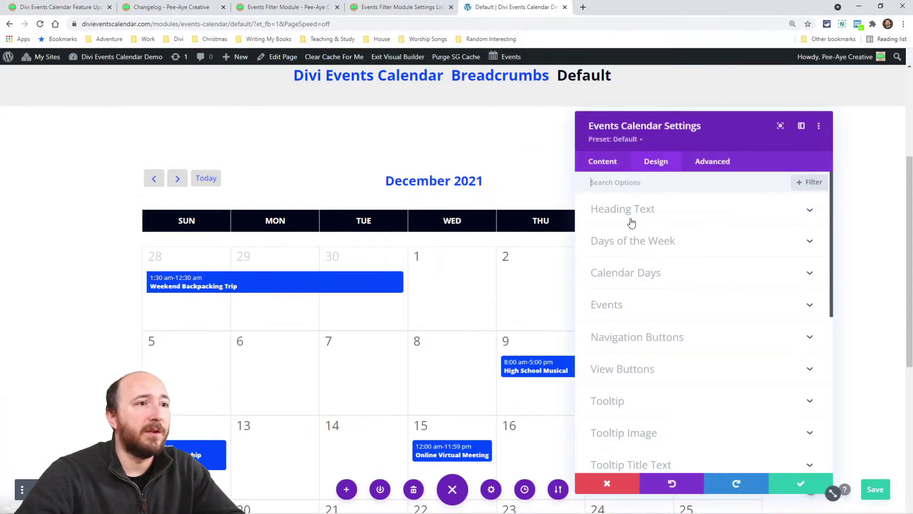
{"action": "left_click", "coordinate": [636, 251]}
{"action": "left_click", "coordinate": [629, 229]}
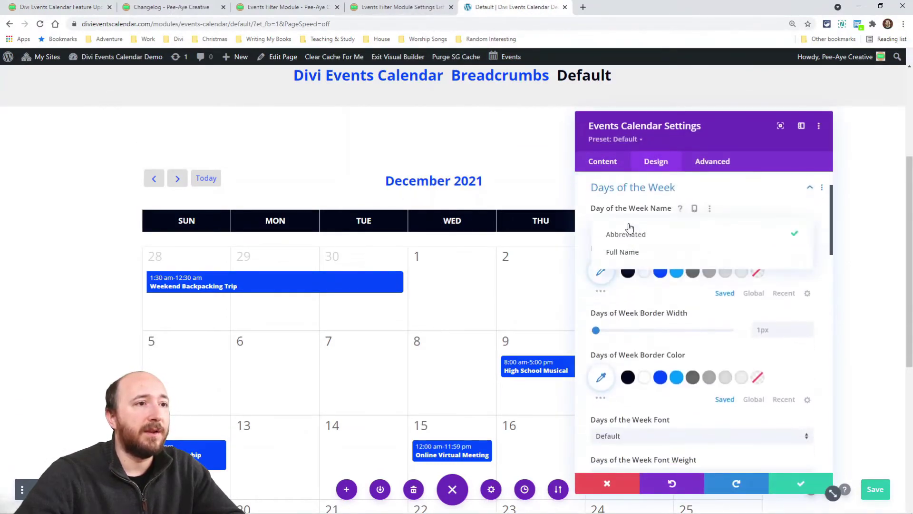
{"action": "left_click", "coordinate": [629, 254]}
{"action": "scroll", "coordinate": [452, 179], "scroll_direction": "down", "scroll_amount": 3}
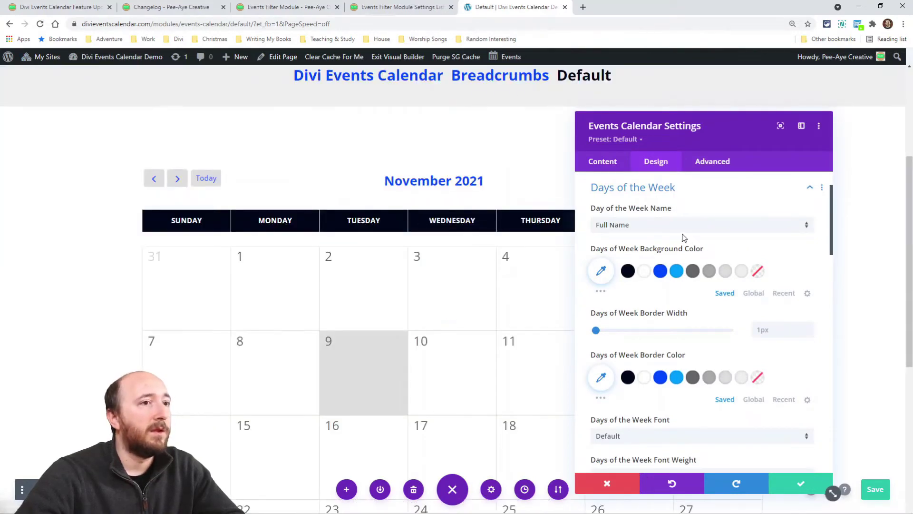
Step: Read the article's section on the missing event details settings added to the tooltip and highlight its heading
{"action": "left_click", "coordinate": [80, 3]}
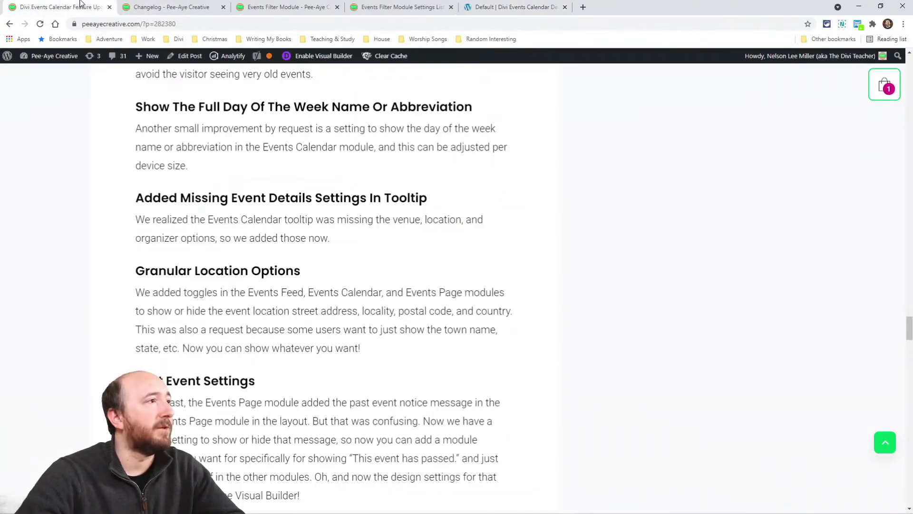
{"action": "scroll", "coordinate": [319, 259], "scroll_direction": "down", "scroll_amount": 1}
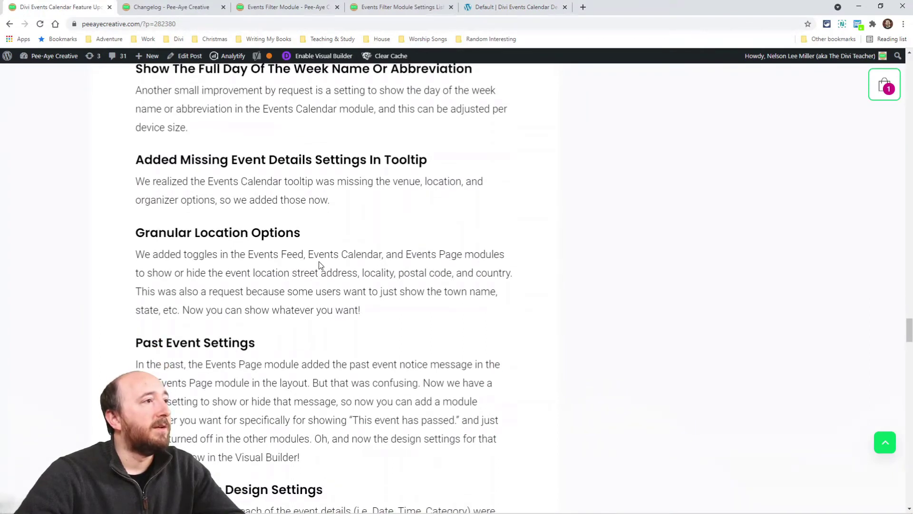
{"action": "scroll", "coordinate": [303, 255], "scroll_direction": "down", "scroll_amount": 1}
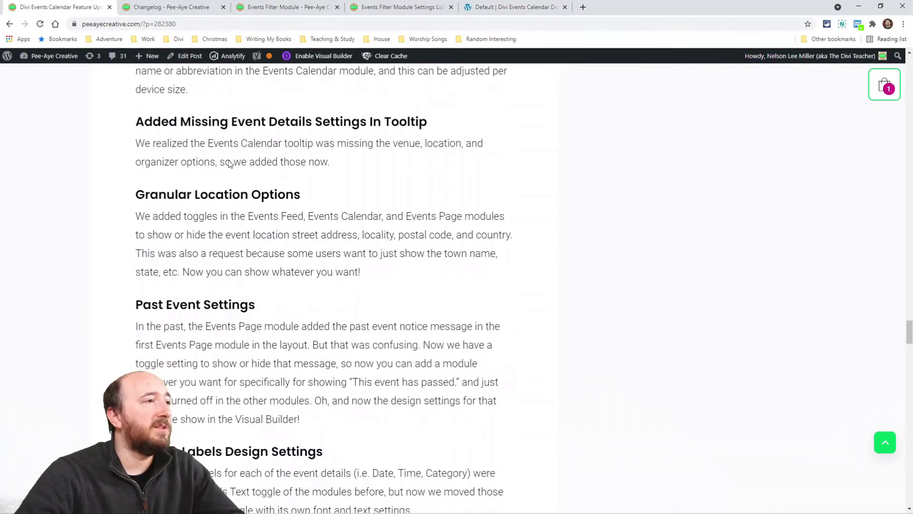
{"action": "triple_click", "coordinate": [274, 123]}
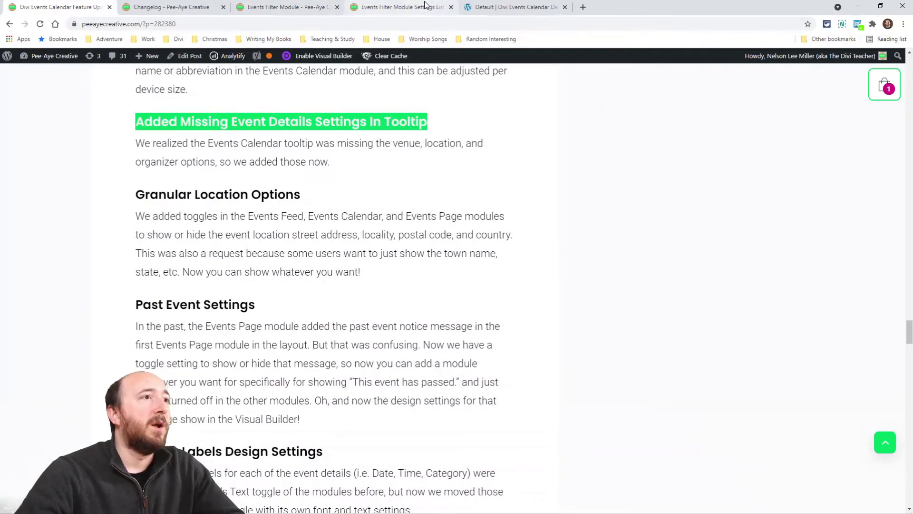
Step: Examine the Events Calendar module's Tooltip content options, including the venue, location, address part and organizer toggles
{"action": "left_click", "coordinate": [476, 7]}
{"action": "left_click", "coordinate": [632, 241]}
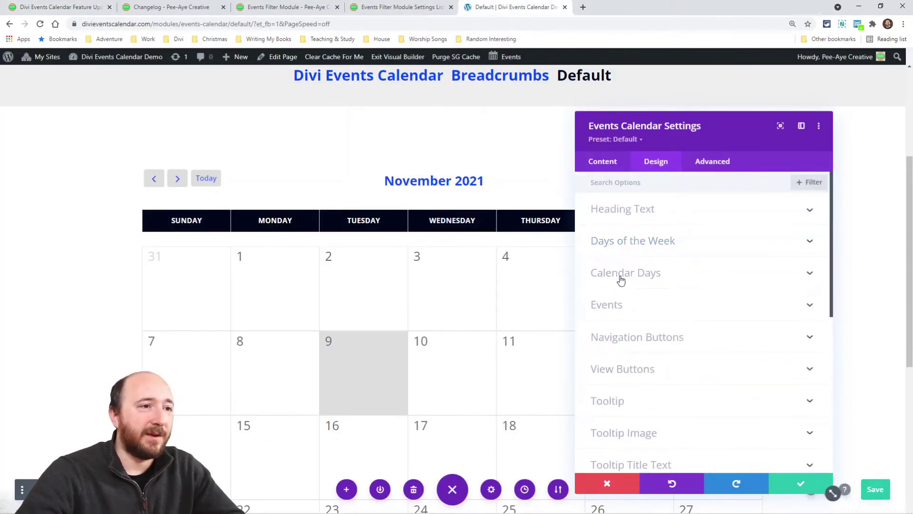
{"action": "left_click", "coordinate": [621, 280]}
{"action": "left_click", "coordinate": [621, 279]}
{"action": "left_click", "coordinate": [598, 163]}
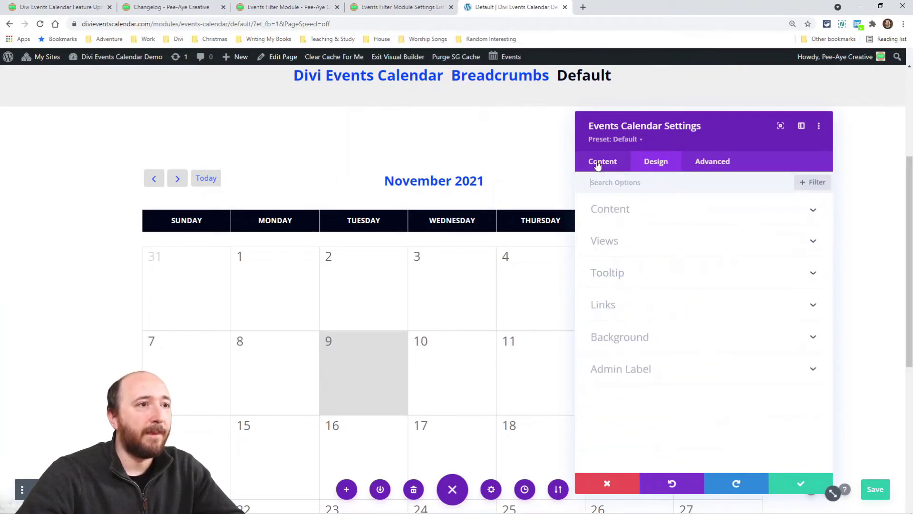
{"action": "left_click", "coordinate": [614, 278]}
{"action": "scroll", "coordinate": [667, 308], "scroll_direction": "down", "scroll_amount": 5}
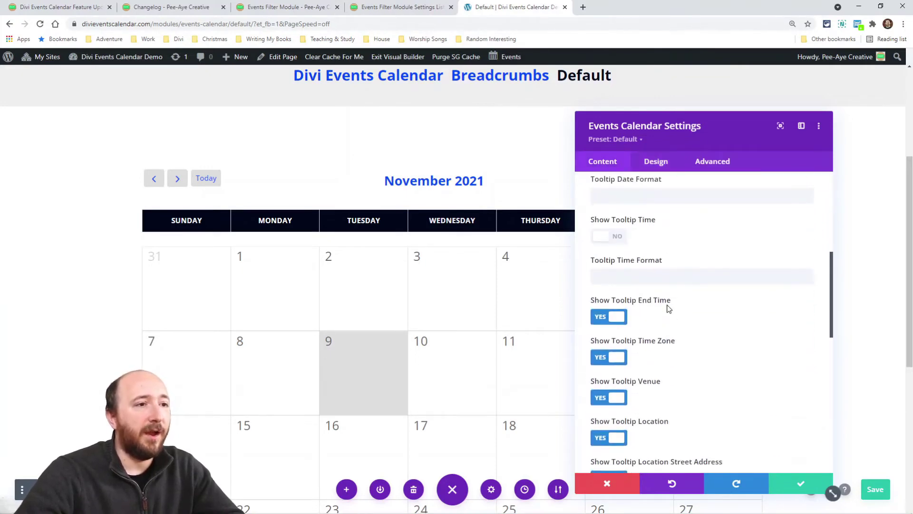
{"action": "scroll", "coordinate": [668, 309], "scroll_direction": "down", "scroll_amount": 4}
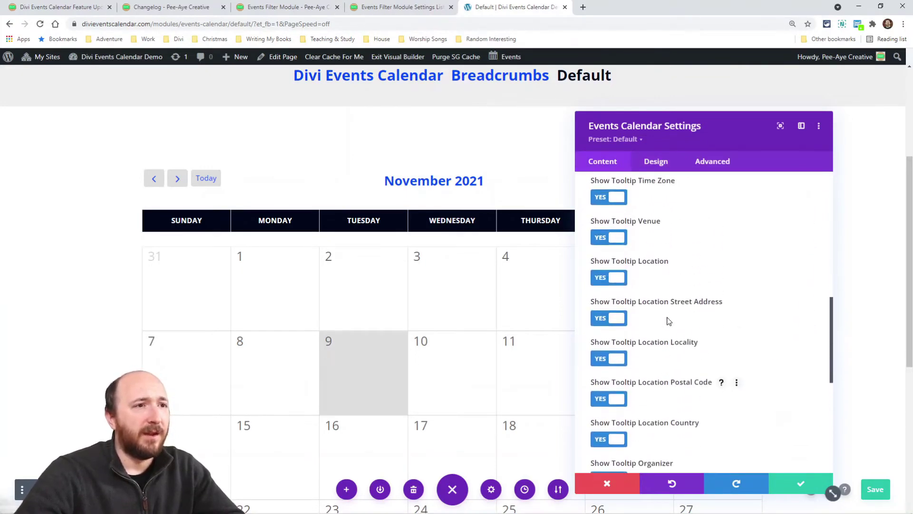
{"action": "scroll", "coordinate": [668, 321], "scroll_direction": "up", "scroll_amount": 1}
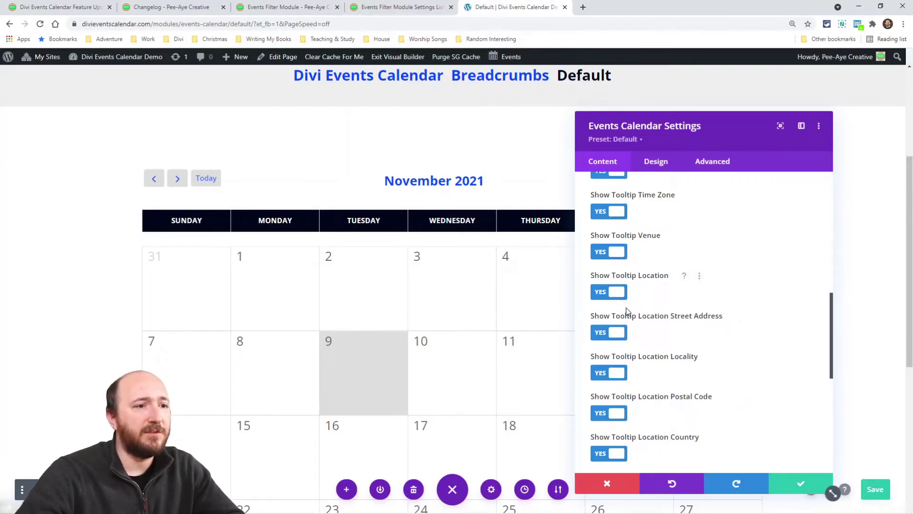
{"action": "scroll", "coordinate": [627, 310], "scroll_direction": "down", "scroll_amount": 4}
{"action": "scroll", "coordinate": [630, 333], "scroll_direction": "down", "scroll_amount": 4}
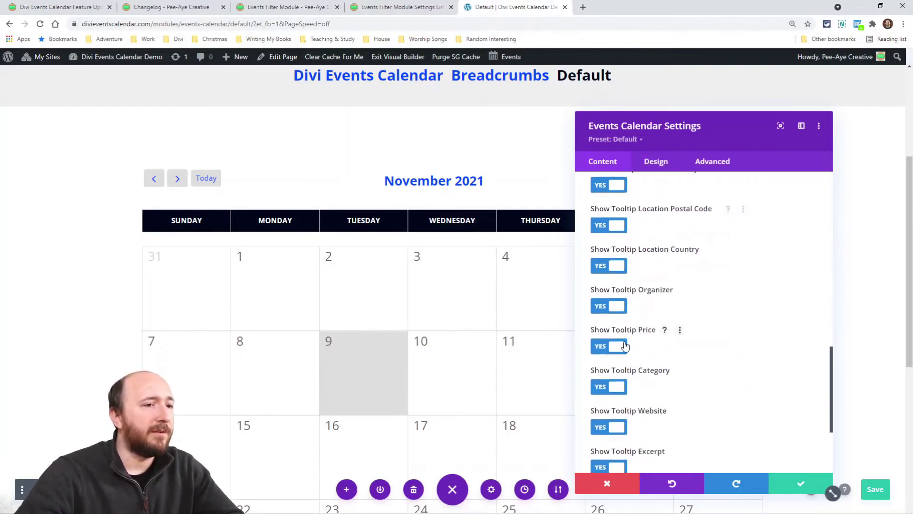
{"action": "scroll", "coordinate": [637, 350], "scroll_direction": "up", "scroll_amount": 4}
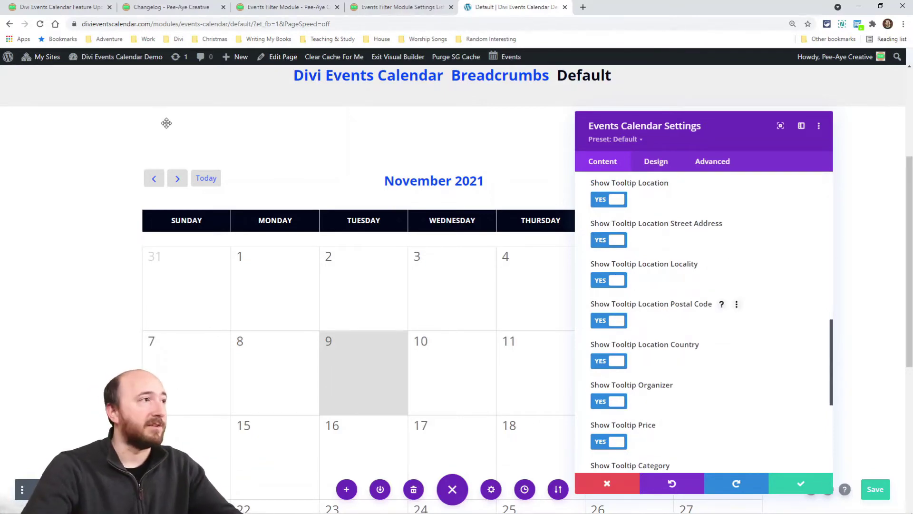
Step: Review the article's Granular Location Options section and examine the location toggles in the Grid Layout Events Feed module's Details options
{"action": "left_click", "coordinate": [57, 6]}
{"action": "scroll", "coordinate": [264, 229], "scroll_direction": "down", "scroll_amount": 1}
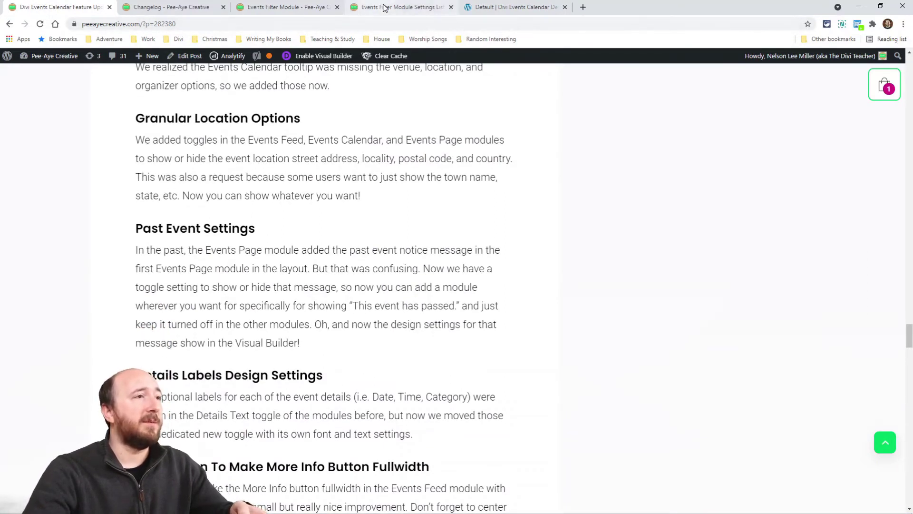
{"action": "key", "text": "ctrl+5"}
{"action": "scroll", "coordinate": [433, 199], "scroll_direction": "down", "scroll_amount": 1}
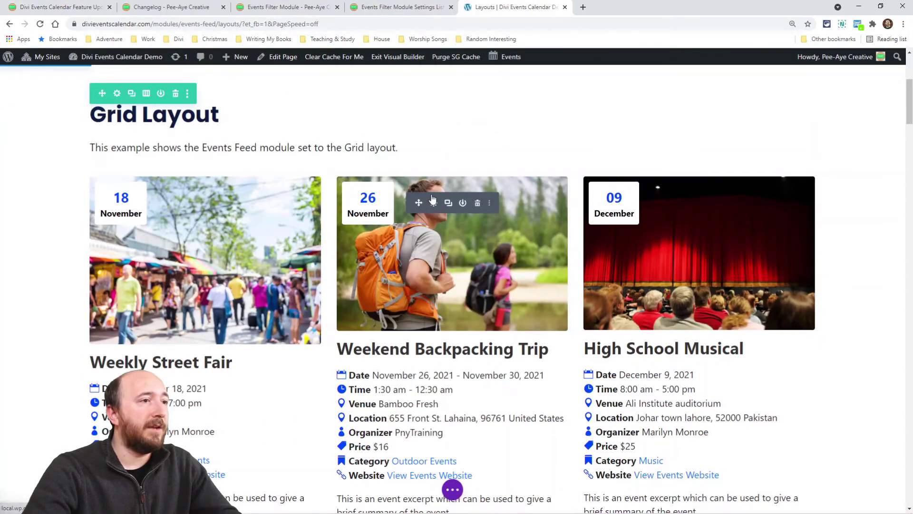
{"action": "left_click", "coordinate": [220, 318]}
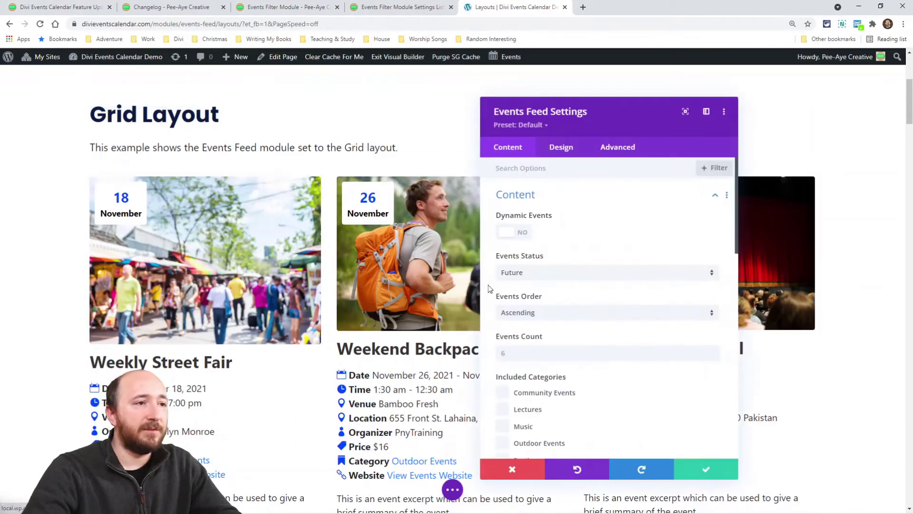
{"action": "scroll", "coordinate": [550, 314], "scroll_direction": "down", "scroll_amount": 5}
{"action": "scroll", "coordinate": [549, 317], "scroll_direction": "down", "scroll_amount": 5}
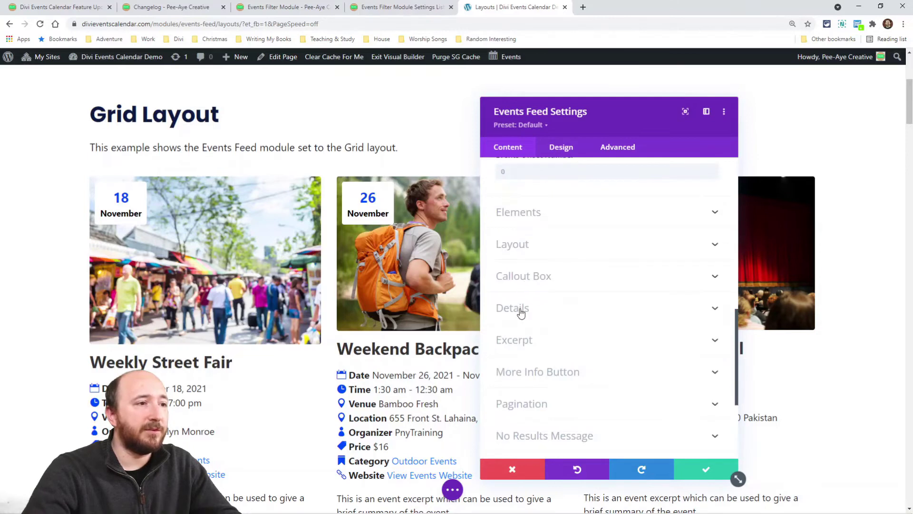
{"action": "left_click", "coordinate": [521, 312]}
{"action": "scroll", "coordinate": [571, 336], "scroll_direction": "down", "scroll_amount": 2}
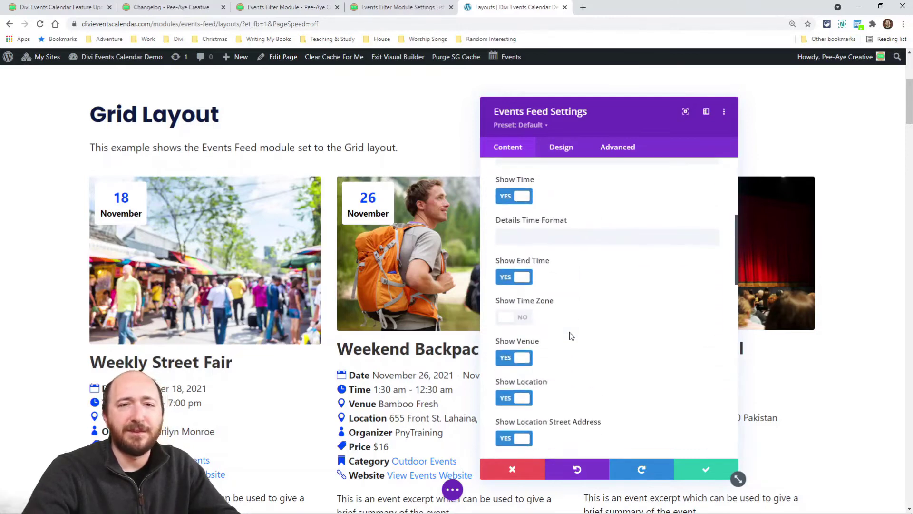
{"action": "scroll", "coordinate": [554, 323], "scroll_direction": "down", "scroll_amount": 2}
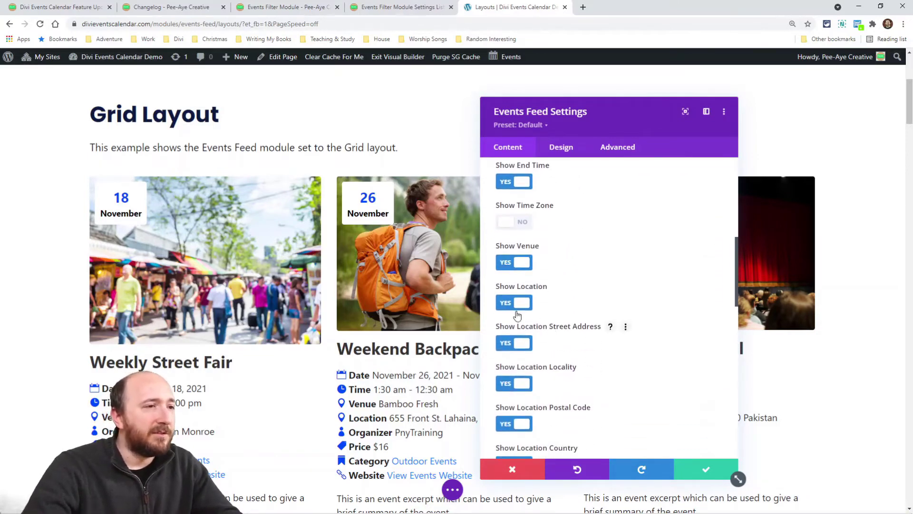
Step: Turn the Grid Layout feed's Show Location, Location Country, Location Postal Code and Location Locality toggles off and back on, one at a time
{"action": "left_click", "coordinate": [518, 304]}
{"action": "left_click", "coordinate": [518, 307]}
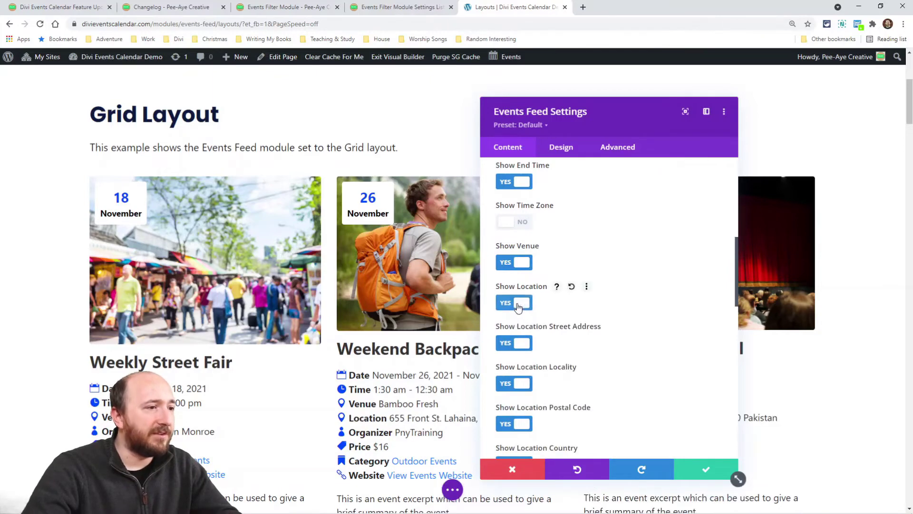
{"action": "left_click_drag", "start_coordinate": [609, 129], "coordinate": [718, 118]}
{"action": "scroll", "coordinate": [371, 280], "scroll_direction": "down", "scroll_amount": 2}
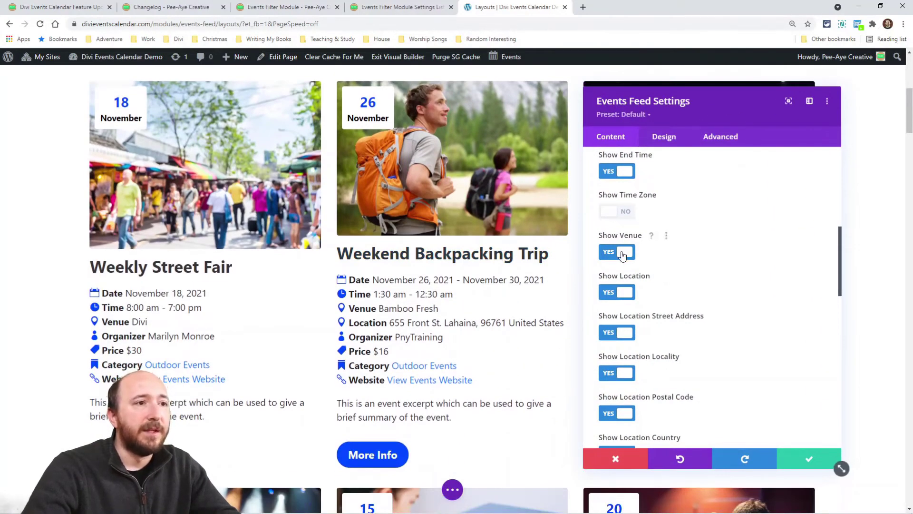
{"action": "scroll", "coordinate": [628, 292], "scroll_direction": "down", "scroll_amount": 3}
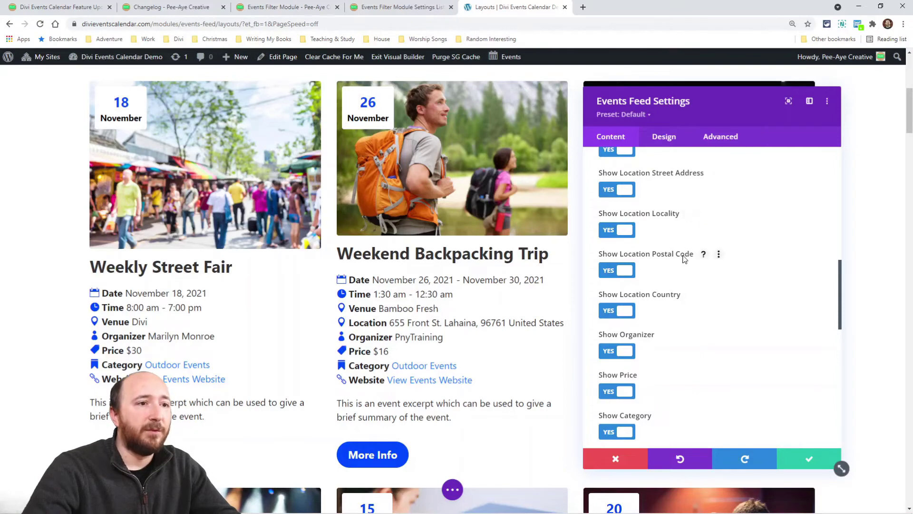
{"action": "left_click", "coordinate": [614, 312]}
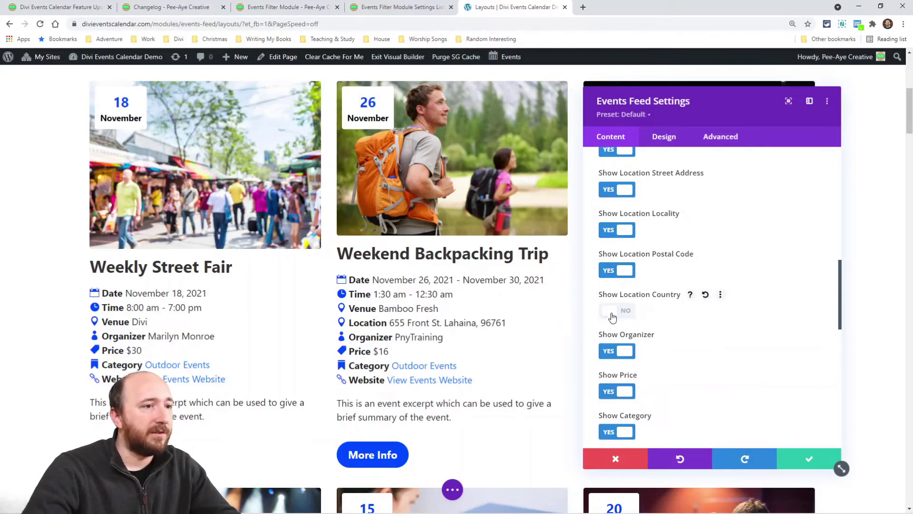
{"action": "left_click", "coordinate": [613, 313]}
{"action": "left_click", "coordinate": [612, 270]}
{"action": "left_click", "coordinate": [613, 270]}
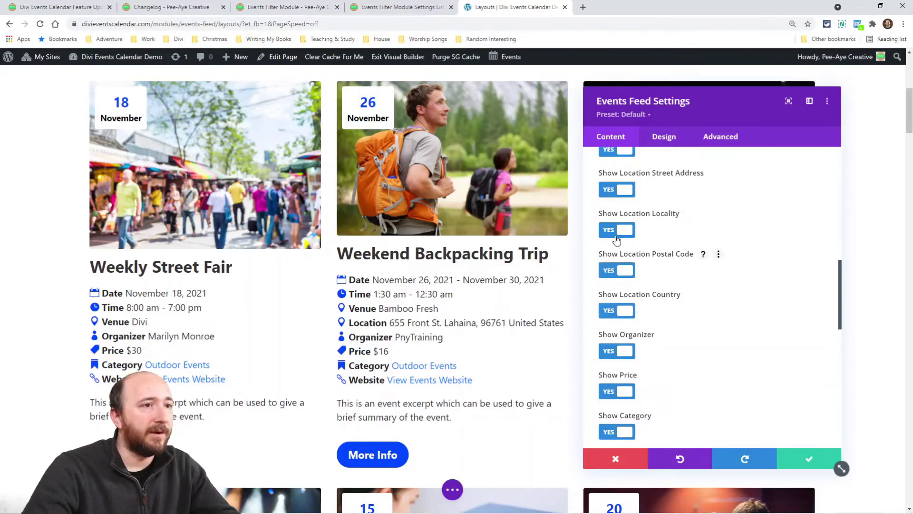
{"action": "left_click", "coordinate": [613, 231]}
{"action": "left_click", "coordinate": [613, 231]}
Step: Hide the location's street address, locality and postal code so only the country shows, and re-enable all three
{"action": "left_click", "coordinate": [616, 195]}
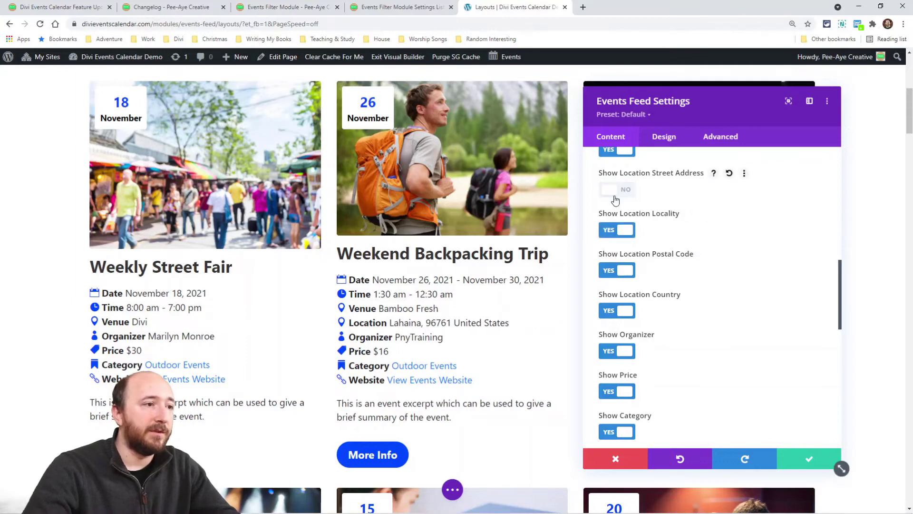
{"action": "left_click", "coordinate": [613, 233]}
{"action": "left_click", "coordinate": [617, 274]}
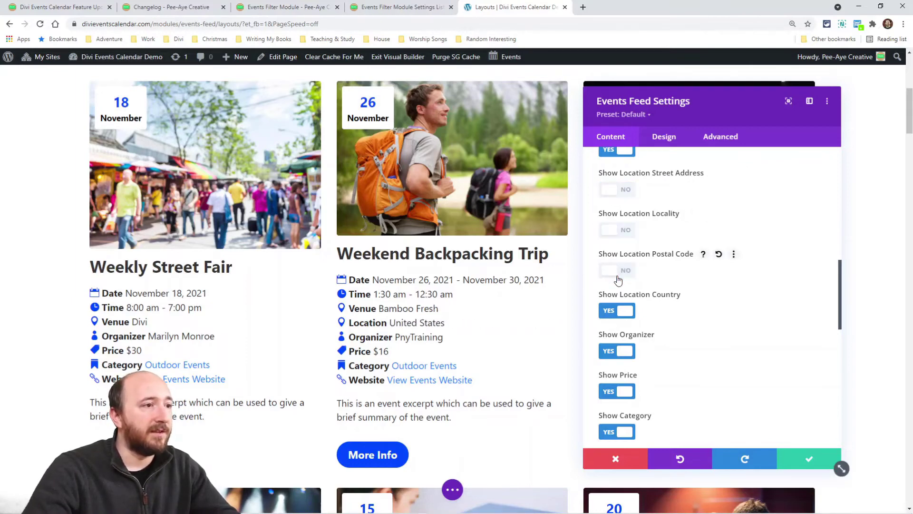
{"action": "left_click", "coordinate": [613, 270]}
{"action": "left_click", "coordinate": [613, 229]}
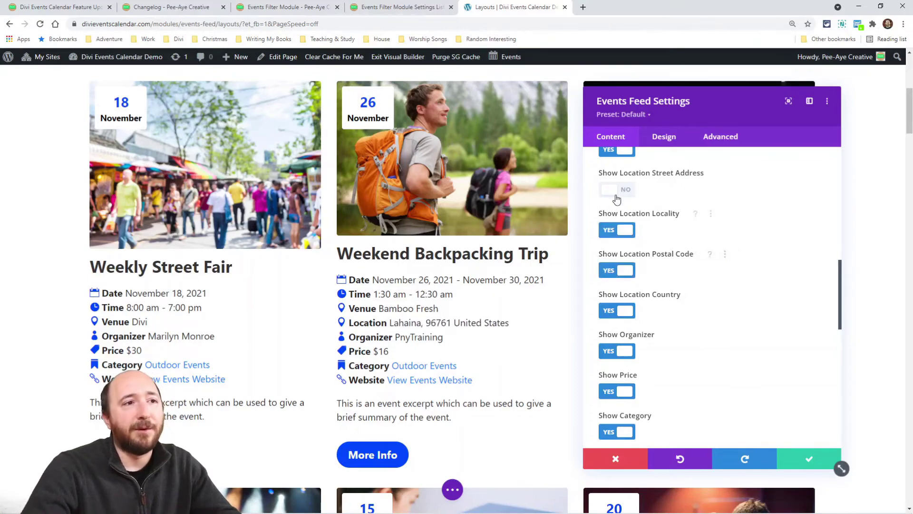
{"action": "left_click", "coordinate": [615, 189]}
Step: Check the article's next sections and enable Make Fullwidth for the Grid Layout feed's More Info button
{"action": "left_click", "coordinate": [58, 9]}
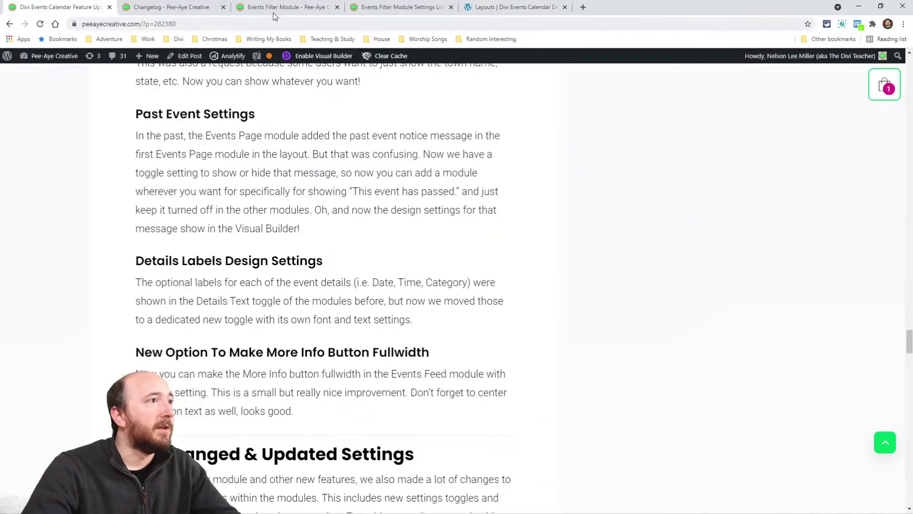
{"action": "left_click", "coordinate": [283, 8]}
{"action": "left_click", "coordinate": [514, 7]}
{"action": "scroll", "coordinate": [428, 261], "scroll_direction": "down", "scroll_amount": 3}
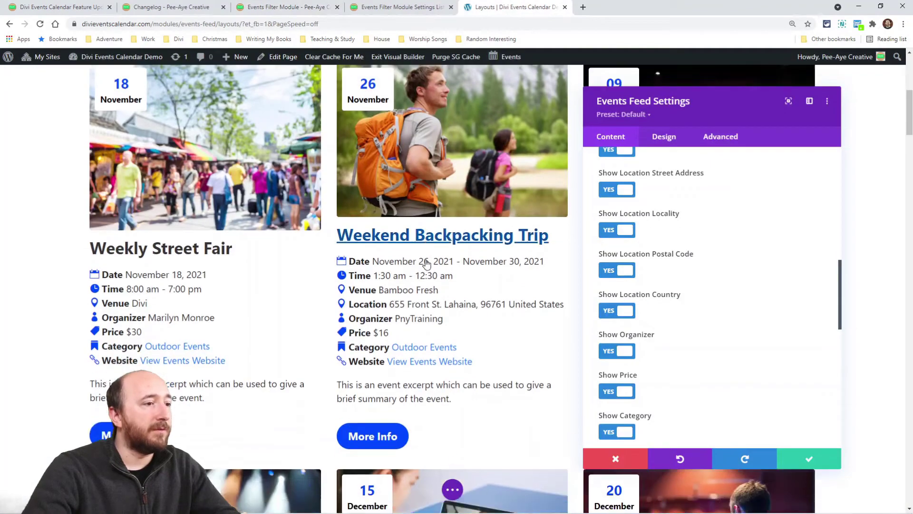
{"action": "left_click", "coordinate": [658, 138]}
{"action": "scroll", "coordinate": [626, 226], "scroll_direction": "down", "scroll_amount": 5}
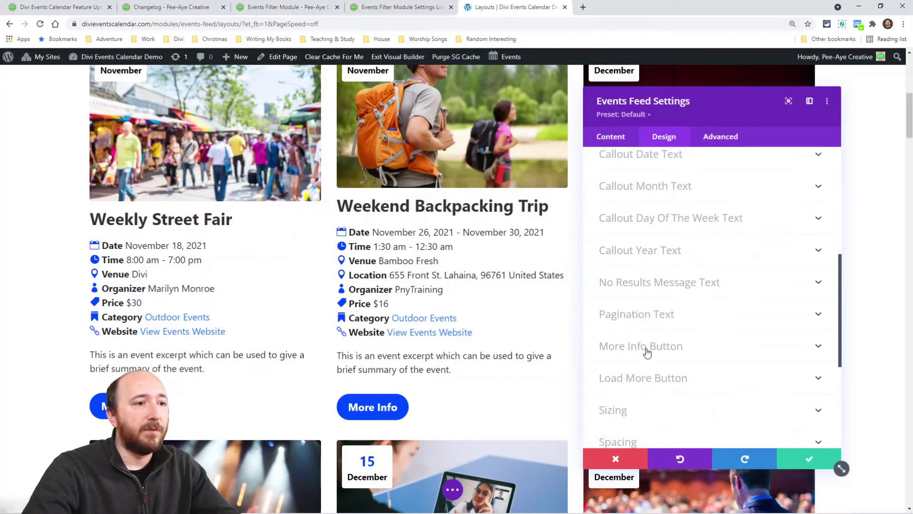
{"action": "left_click", "coordinate": [645, 349]}
{"action": "left_click", "coordinate": [620, 241]}
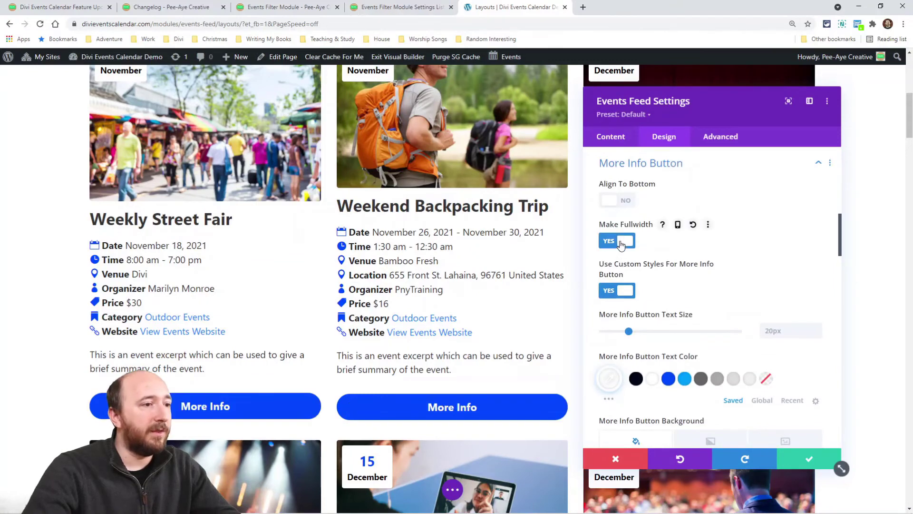
Step: Review the article's Details Labels Design Settings section and examine the feed's Details Text and Details Labels Text options
{"action": "left_click", "coordinate": [64, 7]}
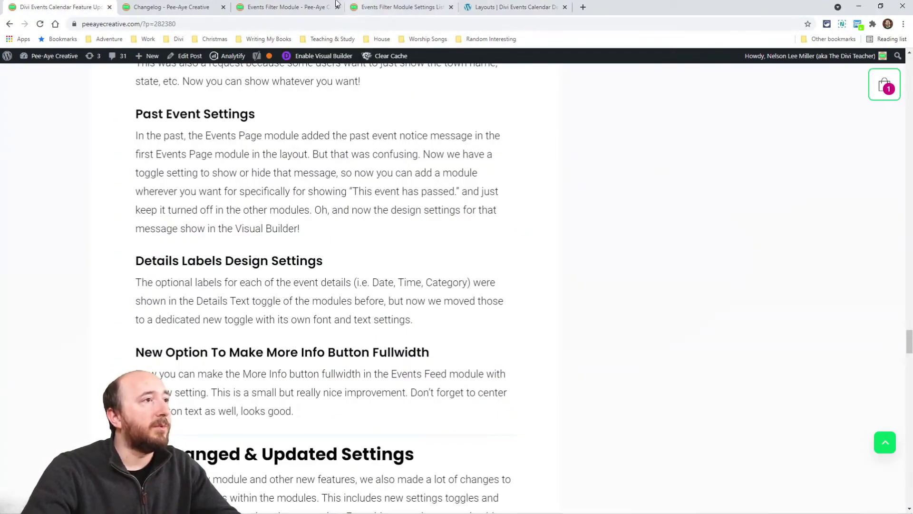
{"action": "left_click", "coordinate": [469, 14]}
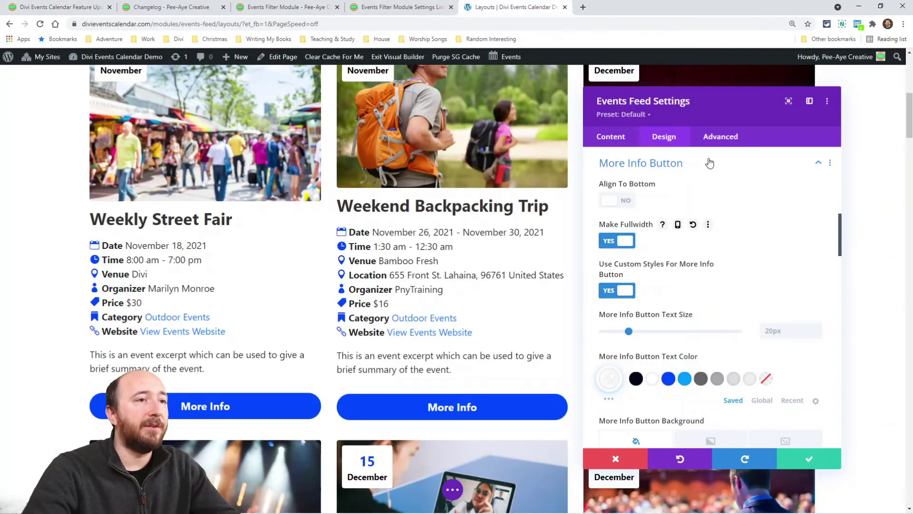
{"action": "left_click", "coordinate": [664, 138]}
{"action": "scroll", "coordinate": [663, 274], "scroll_direction": "down", "scroll_amount": 3}
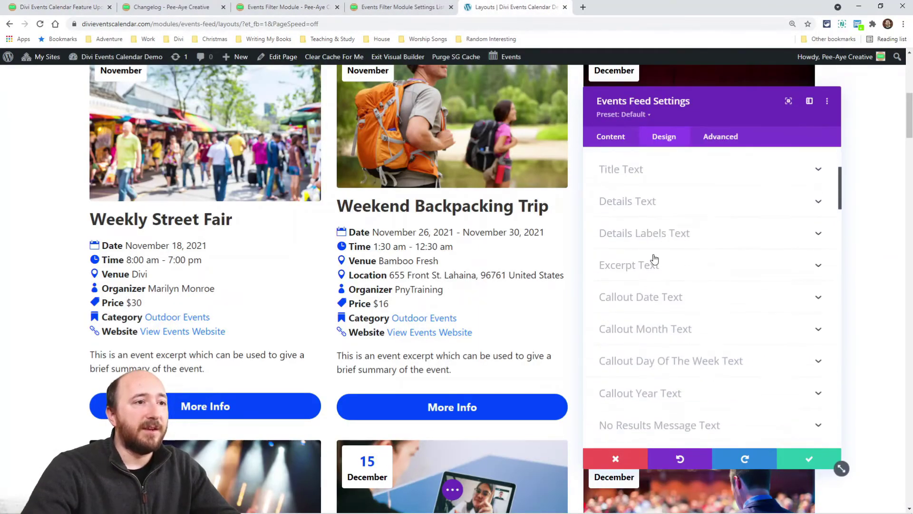
{"action": "left_click", "coordinate": [627, 201]}
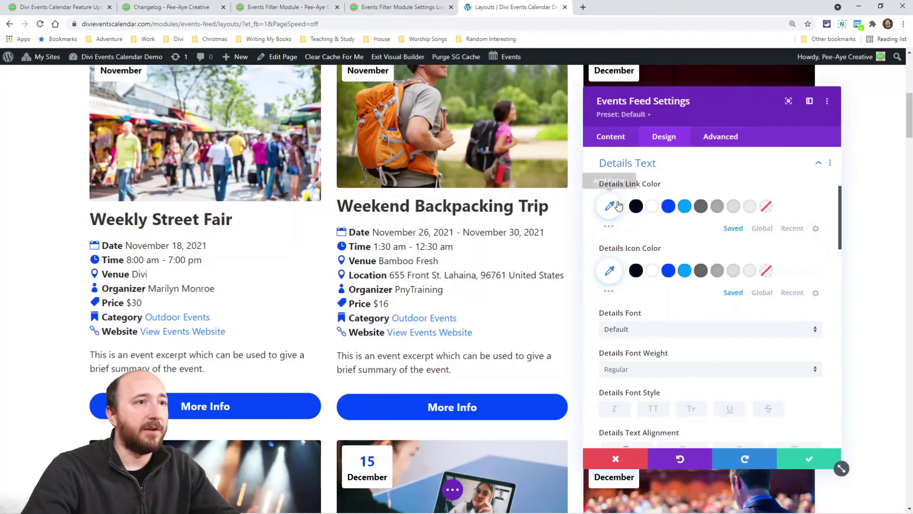
{"action": "left_click", "coordinate": [627, 164]}
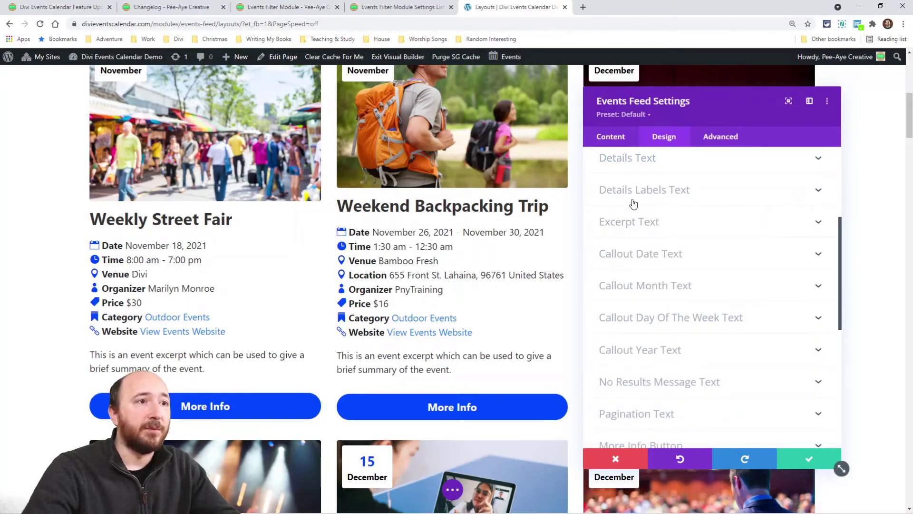
{"action": "left_click", "coordinate": [633, 203]}
{"action": "scroll", "coordinate": [678, 251], "scroll_direction": "down", "scroll_amount": 1}
{"action": "scroll", "coordinate": [694, 302], "scroll_direction": "down", "scroll_amount": 2}
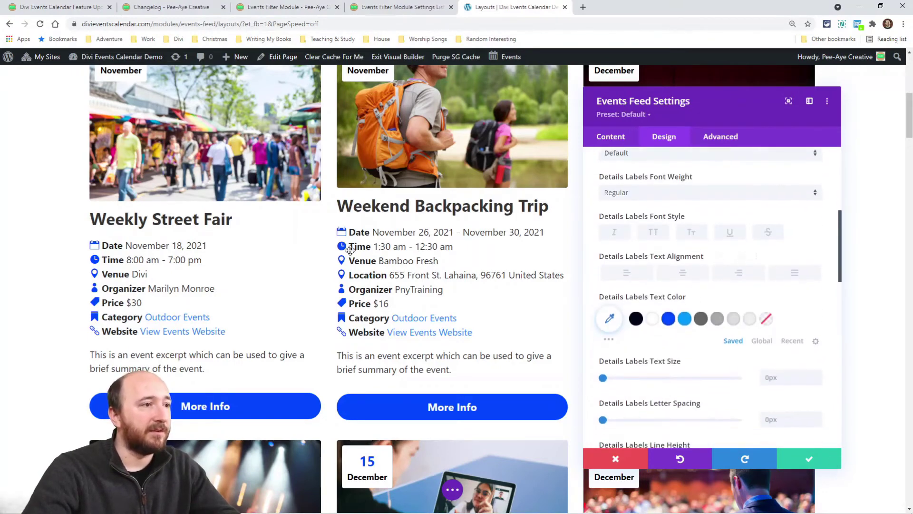
Step: Try black and light blue (#009dfe) details labels at a text size of 30px, and discard the Events Feed module's changes
{"action": "left_click", "coordinate": [684, 318]}
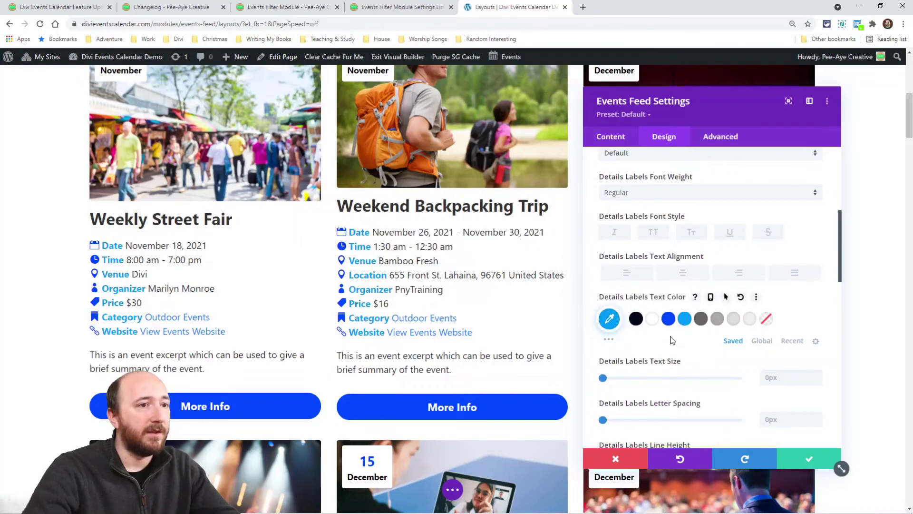
{"action": "left_click", "coordinate": [636, 318]}
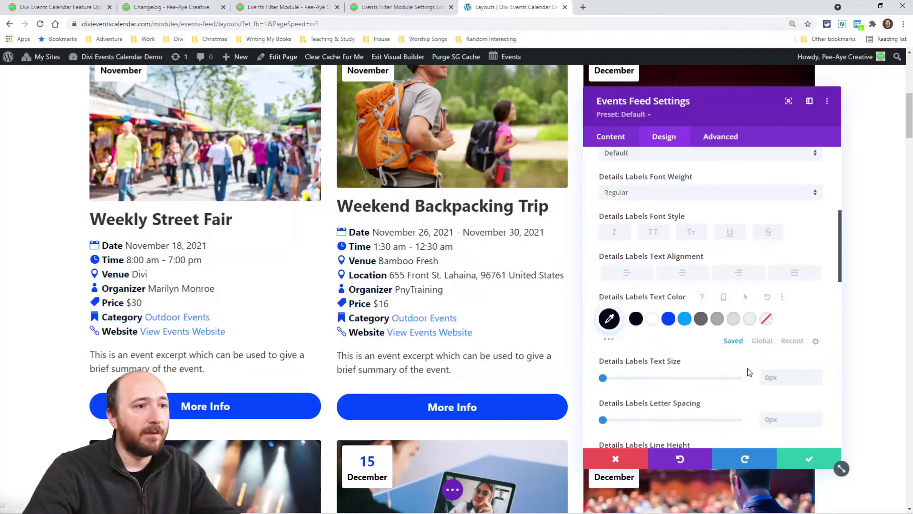
{"action": "left_click", "coordinate": [771, 377]}
{"action": "type", "text": "30"}
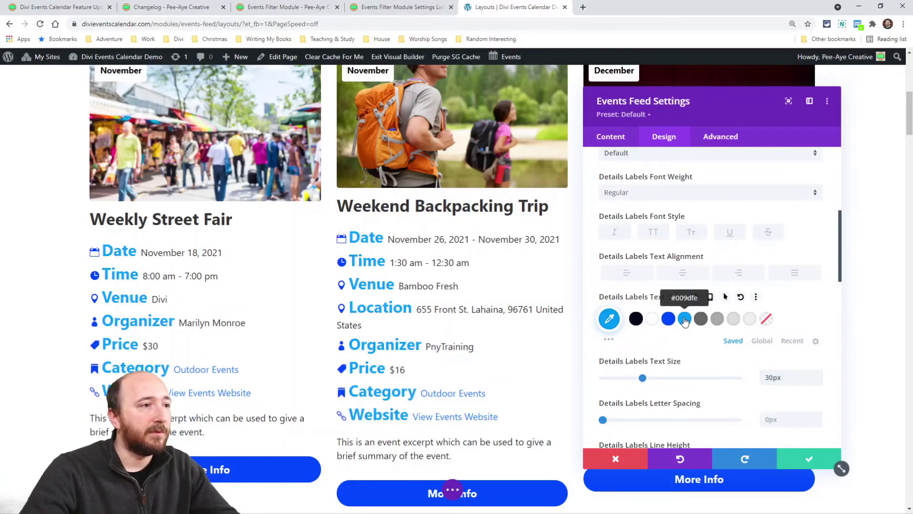
{"action": "left_click", "coordinate": [616, 460]}
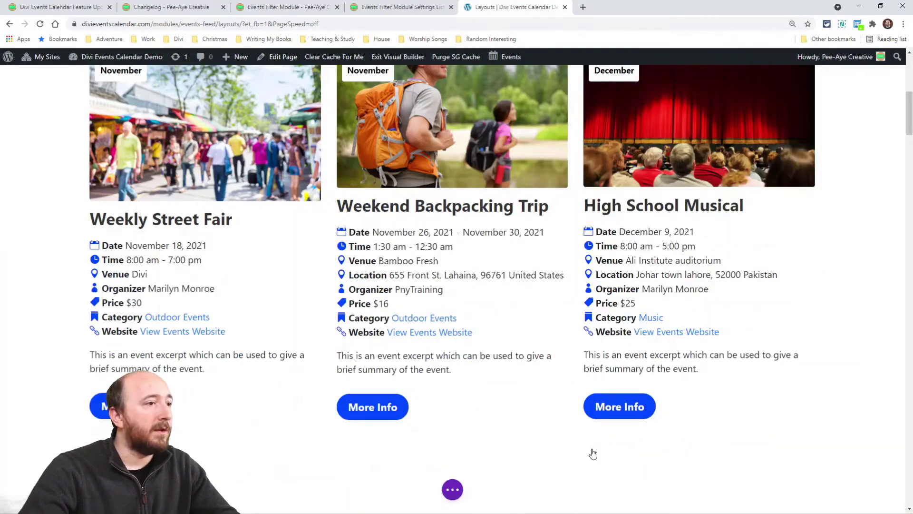
Step: Check the article's Past Event Settings section and leave the Layouts page builder, discarding its unsaved changes
{"action": "left_click", "coordinate": [37, 4]}
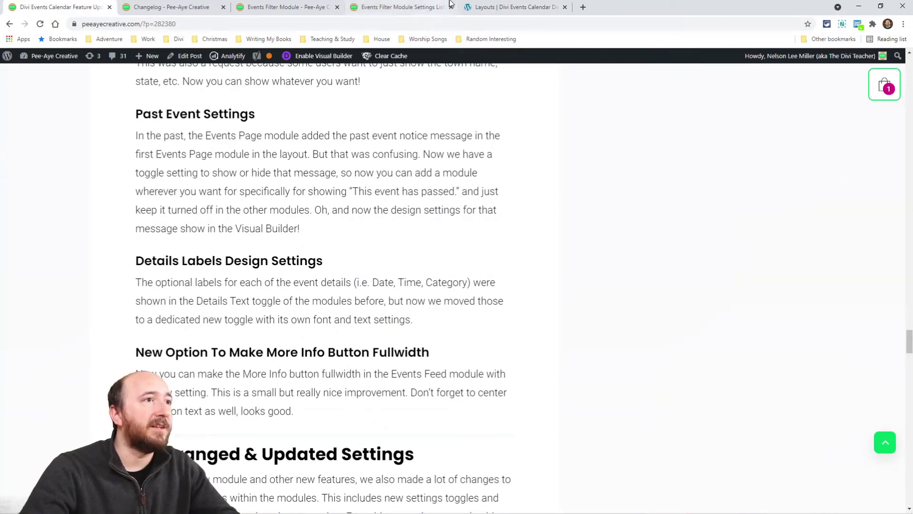
{"action": "left_click", "coordinate": [513, 6]}
{"action": "mouse_move", "coordinate": [95, 57]}
{"action": "left_click", "coordinate": [81, 76]}
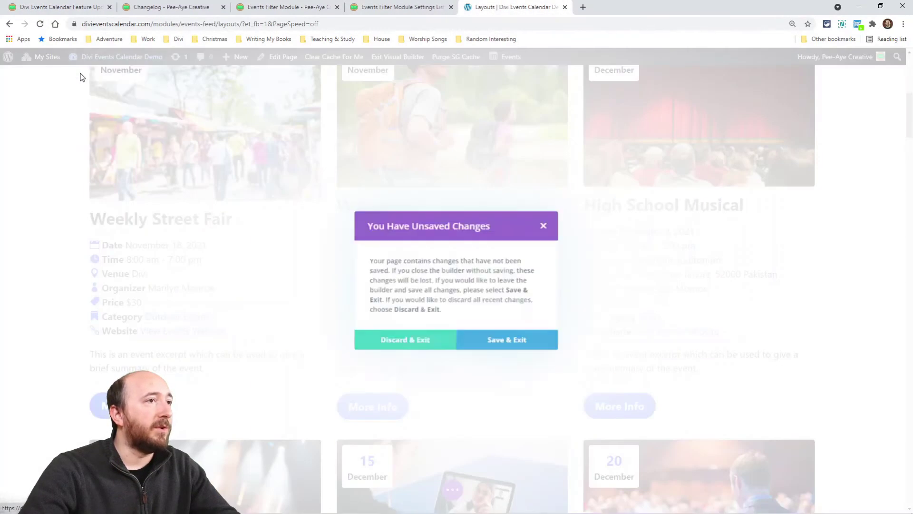
{"action": "left_click", "coordinate": [389, 340]}
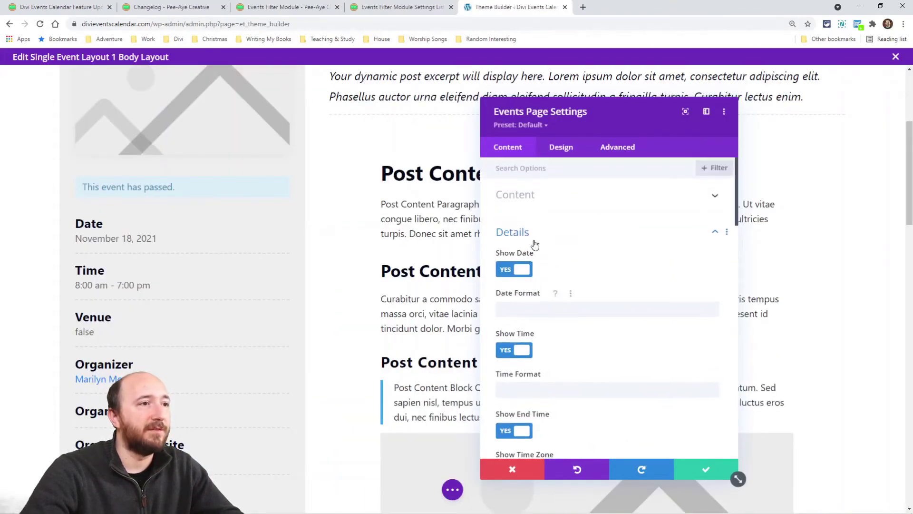
Step: Toggle Show Passed Event Notice off and on in the Events Page module's content options, leaving it enabled
{"action": "left_click", "coordinate": [515, 194]}
{"action": "left_click", "coordinate": [508, 233]}
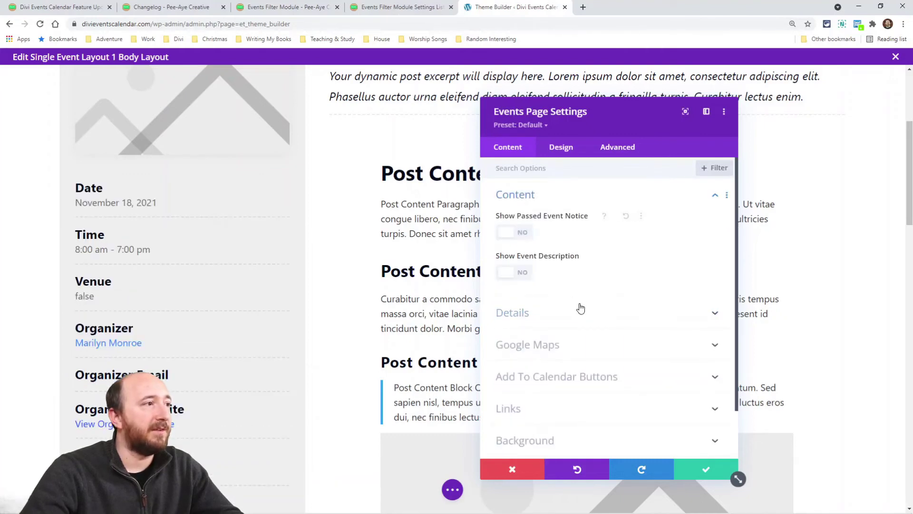
{"action": "left_click", "coordinate": [514, 233]}
{"action": "left_click", "coordinate": [515, 234]}
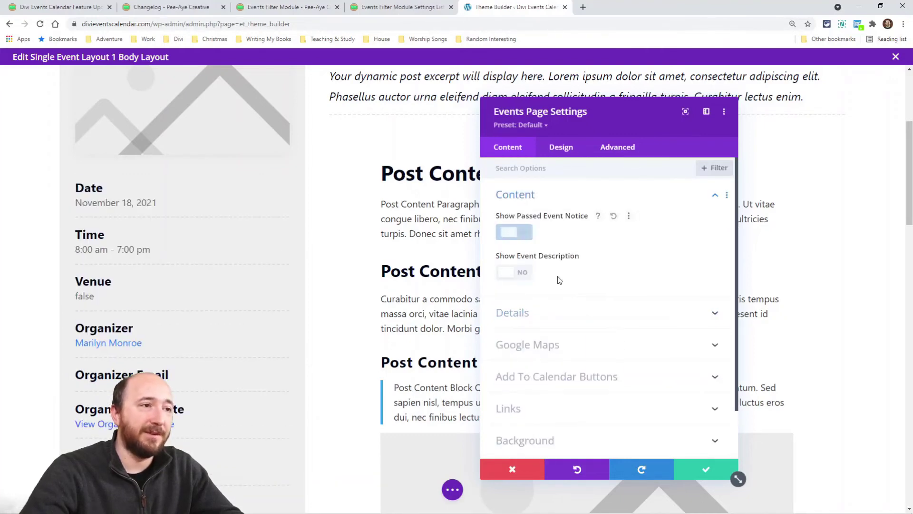
{"action": "left_click", "coordinate": [513, 234]}
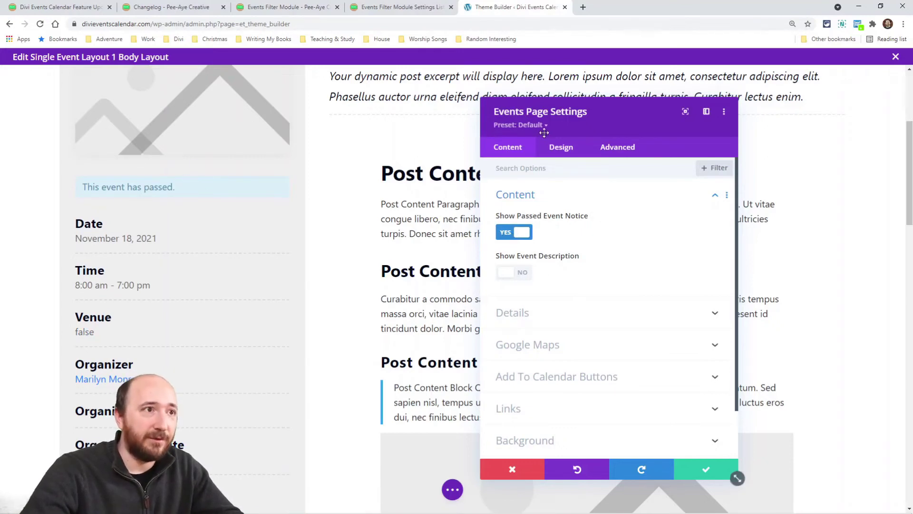
Step: Set the Events Page module's past event message to a light blue background with white text
{"action": "left_click", "coordinate": [561, 147]}
{"action": "left_click", "coordinate": [528, 196]}
{"action": "scroll", "coordinate": [558, 257], "scroll_direction": "down", "scroll_amount": 1}
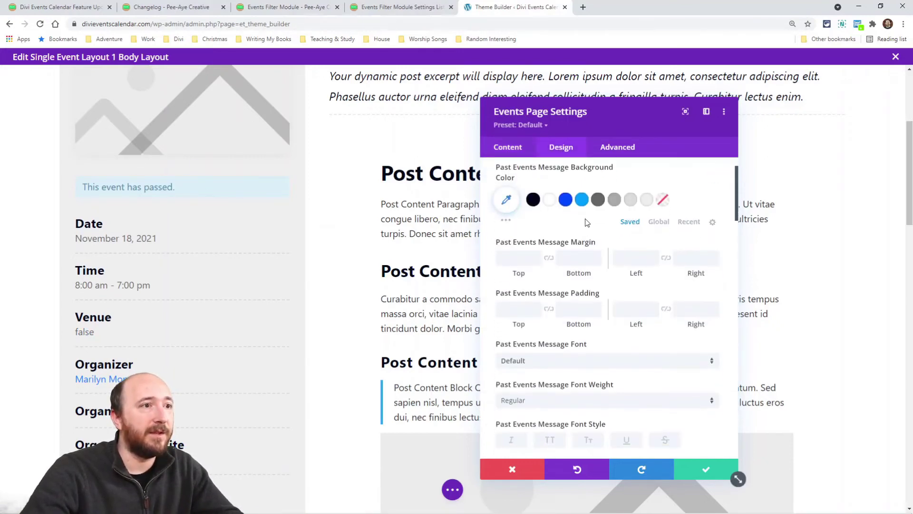
{"action": "left_click", "coordinate": [581, 202]}
{"action": "scroll", "coordinate": [590, 235], "scroll_direction": "down", "scroll_amount": 3}
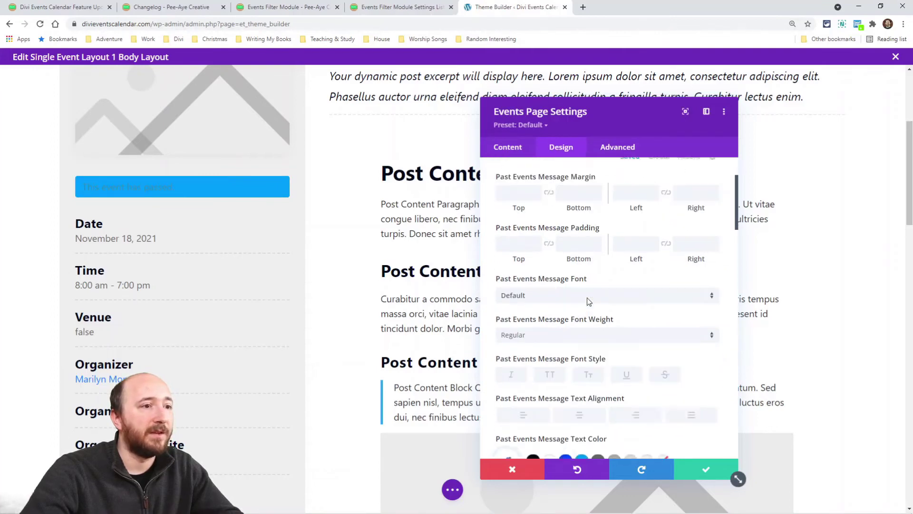
{"action": "left_click", "coordinate": [549, 385]}
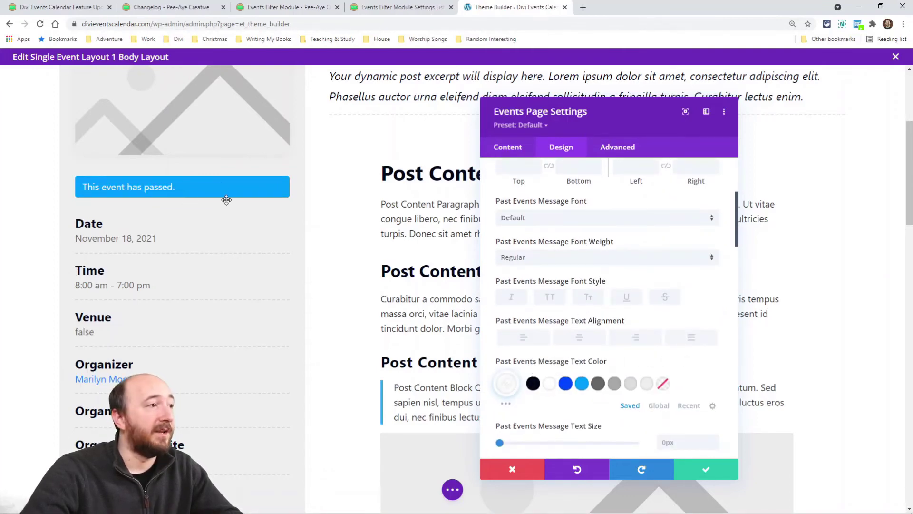
{"action": "scroll", "coordinate": [523, 209], "scroll_direction": "up", "scroll_amount": 4}
{"action": "left_click", "coordinate": [529, 197]}
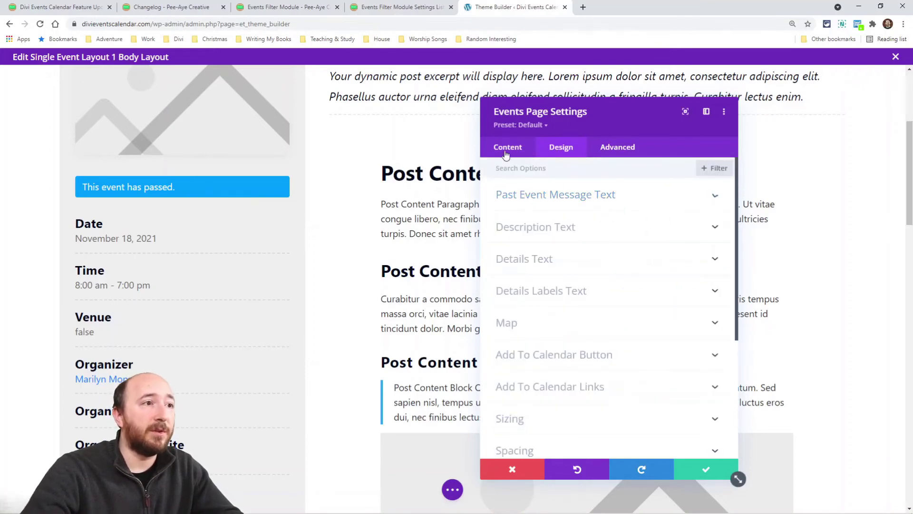
Step: Examine the Events Page module's passed event notice setting and its Details options
{"action": "left_click", "coordinate": [508, 150]}
{"action": "left_click", "coordinate": [519, 201]}
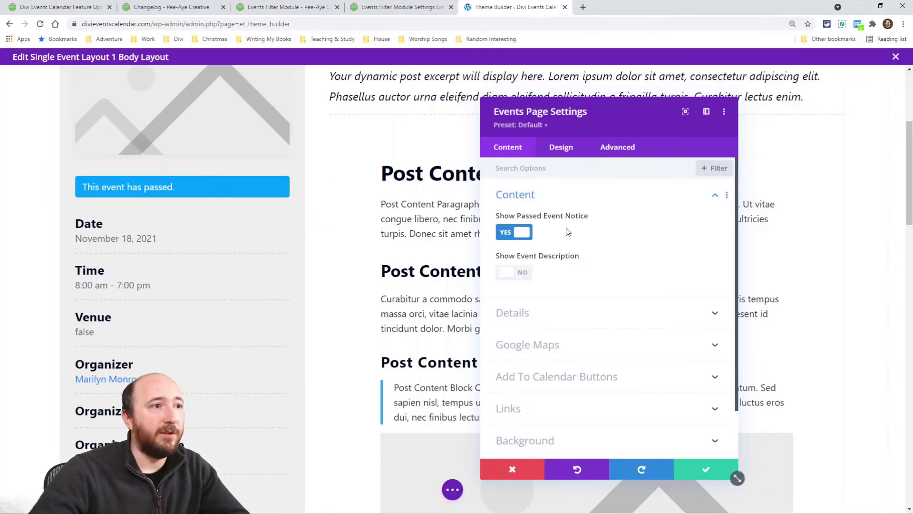
{"action": "left_click", "coordinate": [525, 312]}
{"action": "scroll", "coordinate": [533, 339], "scroll_direction": "up", "scroll_amount": 2}
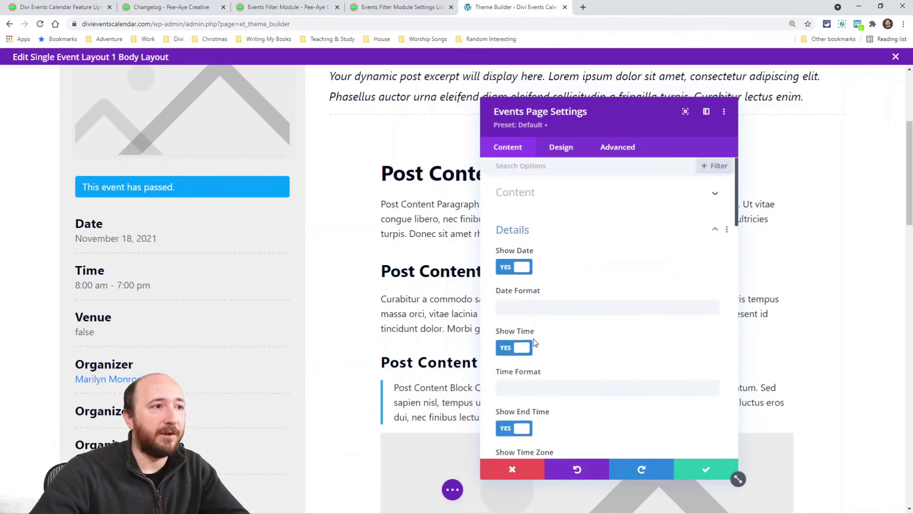
{"action": "left_click", "coordinate": [509, 198]}
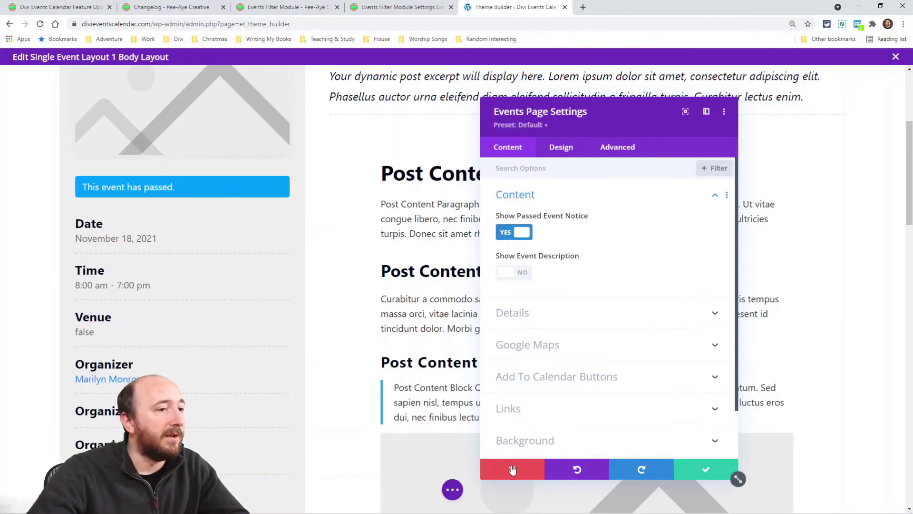
Step: Check the article's Rearranged & Updated Settings section and return to the Events Page module settings in the Theme Builder
{"action": "left_click", "coordinate": [520, 196]}
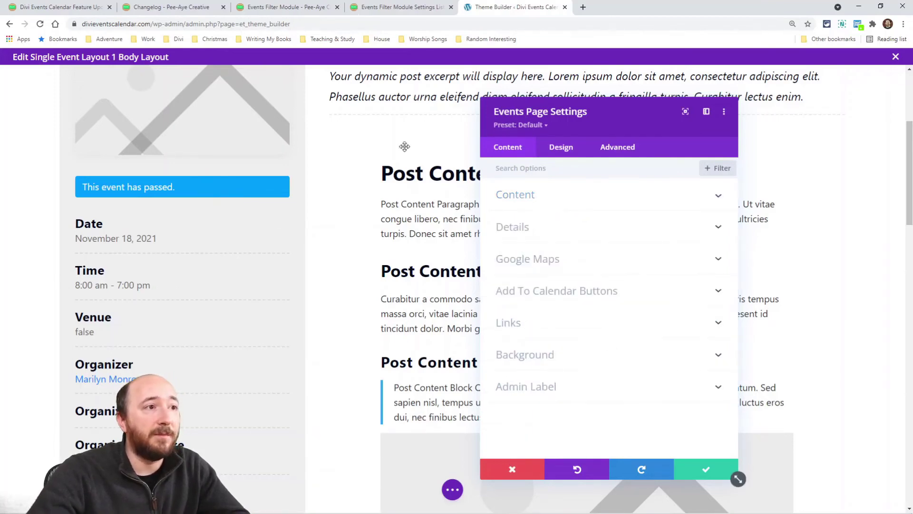
{"action": "left_click", "coordinate": [58, 6]}
{"action": "scroll", "coordinate": [295, 280], "scroll_direction": "down", "scroll_amount": 7}
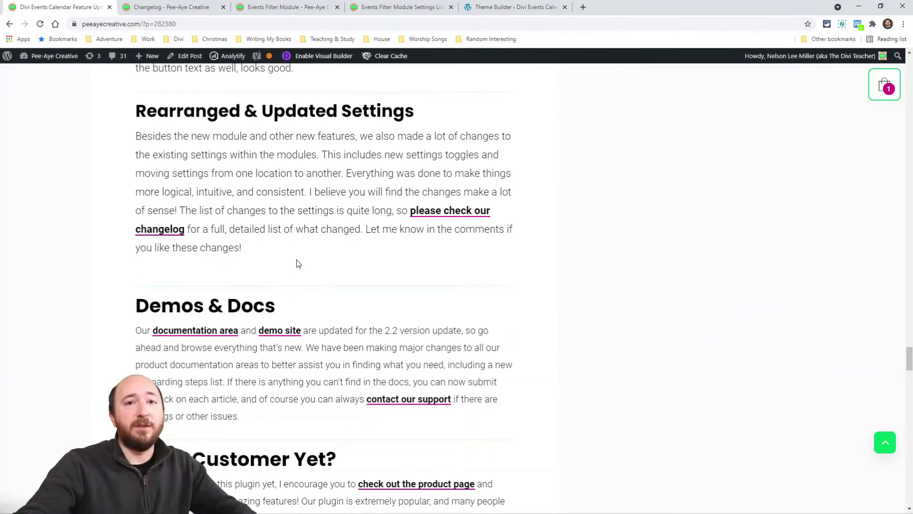
{"action": "left_click", "coordinate": [504, 8]}
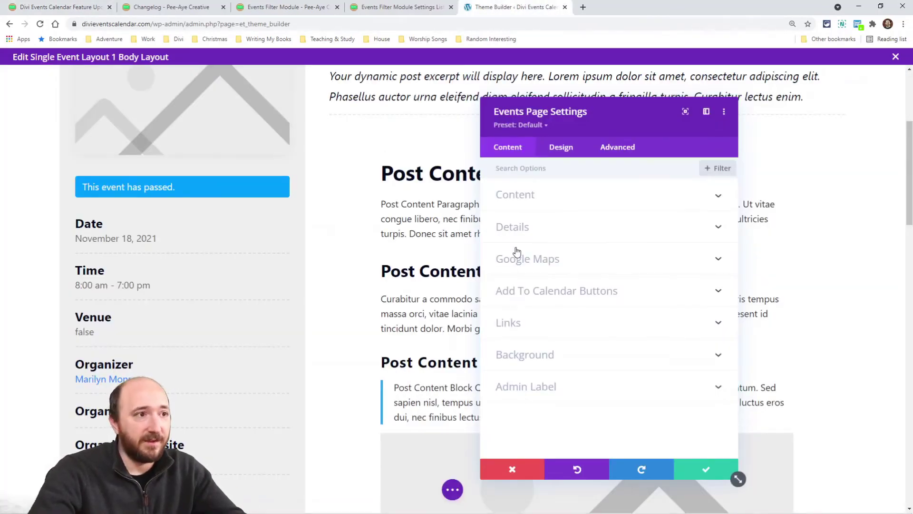
Step: Toggle Show Event Description on and off in the Events Page module's content options, and turn off Show Passed Event Notice
{"action": "left_click", "coordinate": [514, 200]}
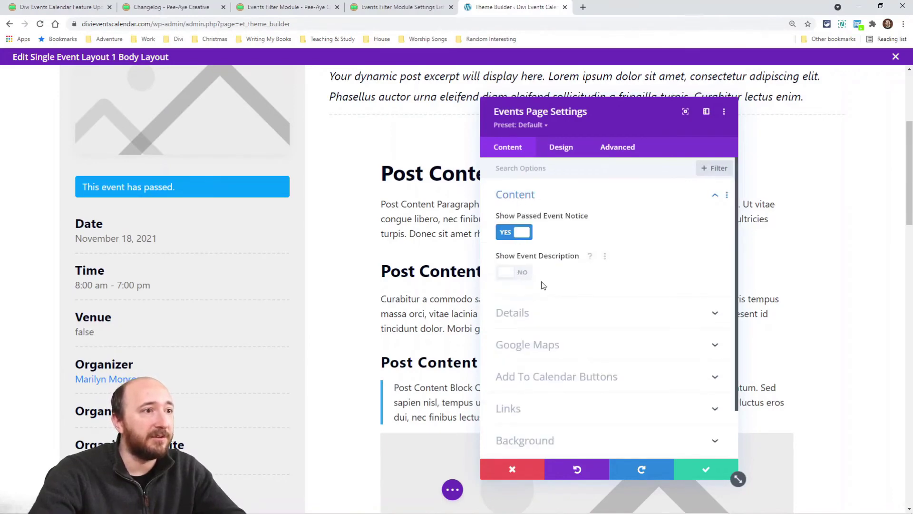
{"action": "left_click", "coordinate": [517, 274]}
{"action": "left_click", "coordinate": [517, 274]}
{"action": "left_click", "coordinate": [518, 234]}
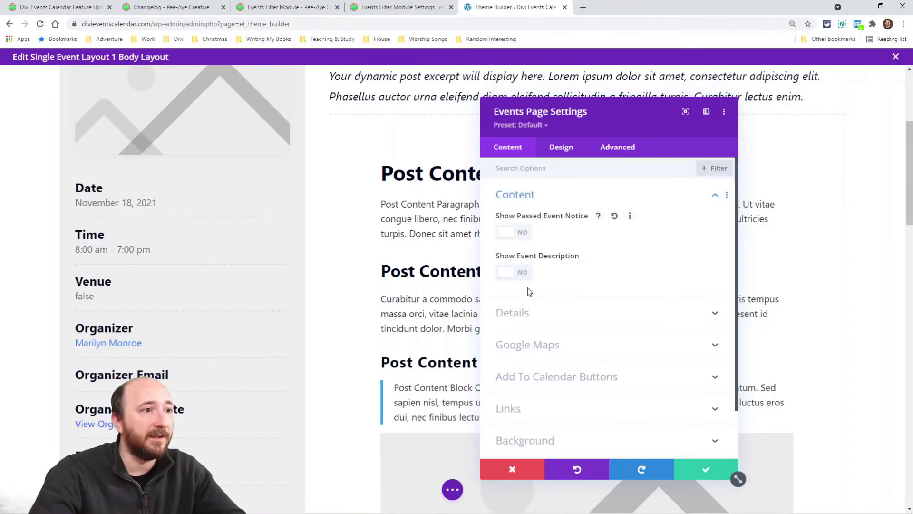
Step: Examine the Events Page module's Details options from date format to labels and icons, toggling Show Date off and back on
{"action": "left_click", "coordinate": [514, 313]}
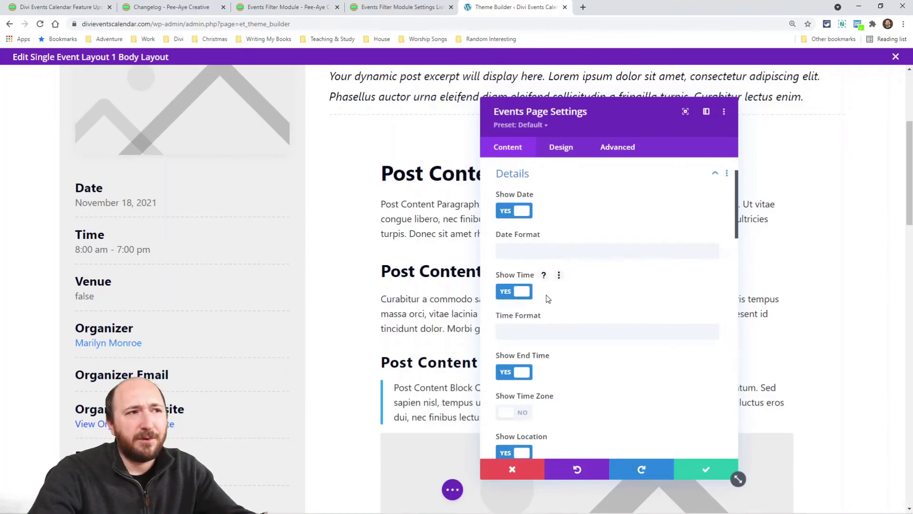
{"action": "left_click", "coordinate": [516, 252]}
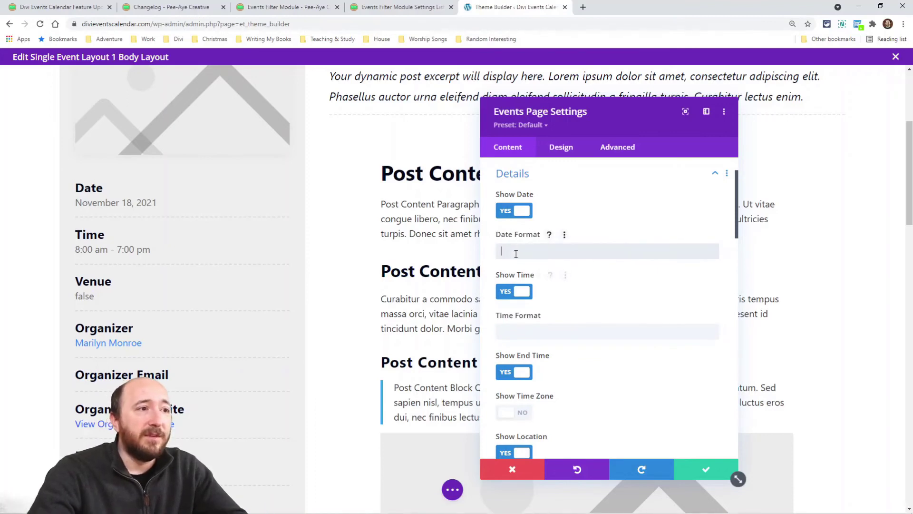
{"action": "left_click", "coordinate": [514, 212]}
{"action": "left_click", "coordinate": [514, 212]}
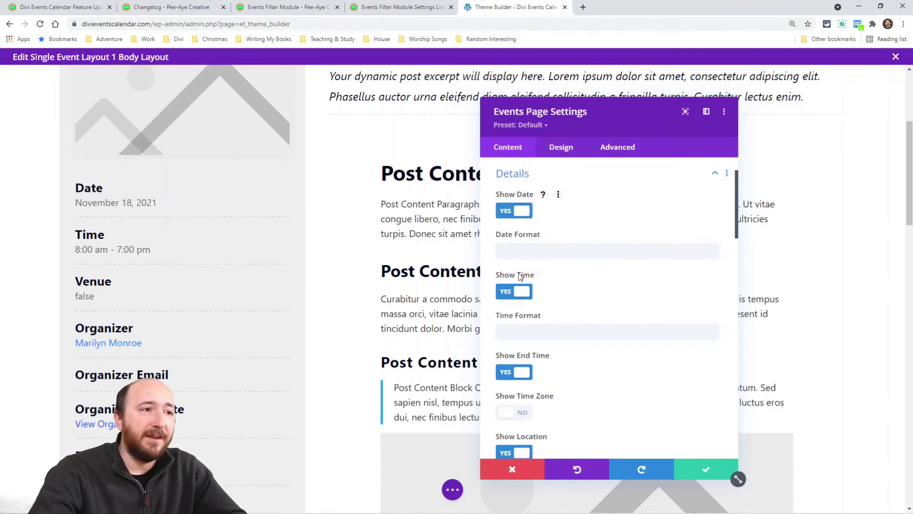
{"action": "scroll", "coordinate": [540, 318], "scroll_direction": "down", "scroll_amount": 14}
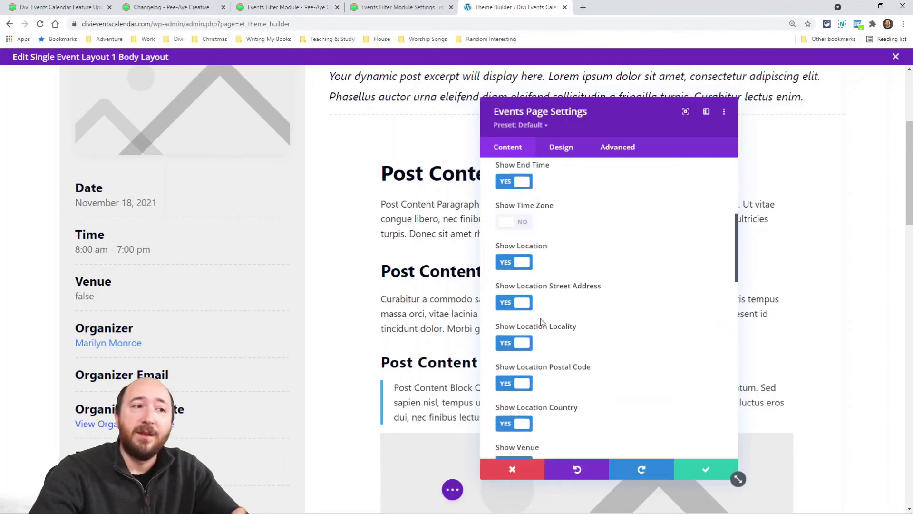
{"action": "scroll", "coordinate": [550, 212], "scroll_direction": "down", "scroll_amount": 5}
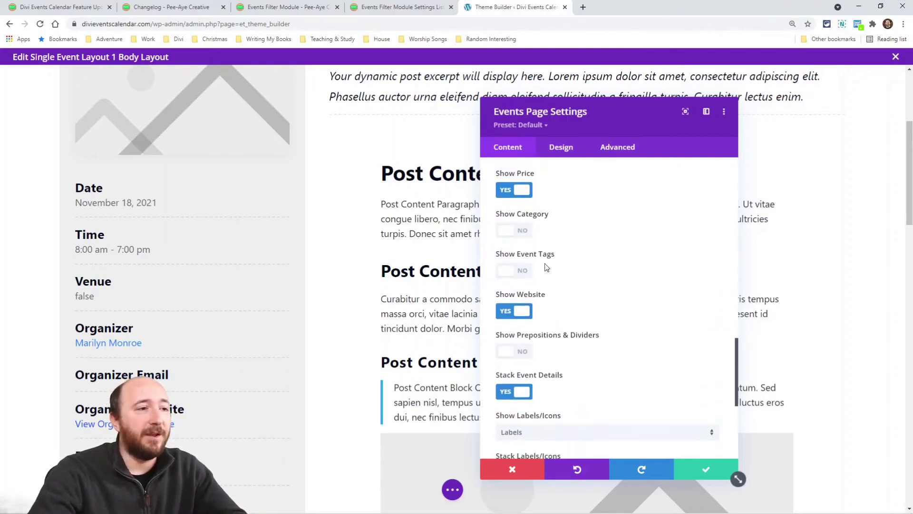
{"action": "scroll", "coordinate": [523, 310], "scroll_direction": "down", "scroll_amount": 5}
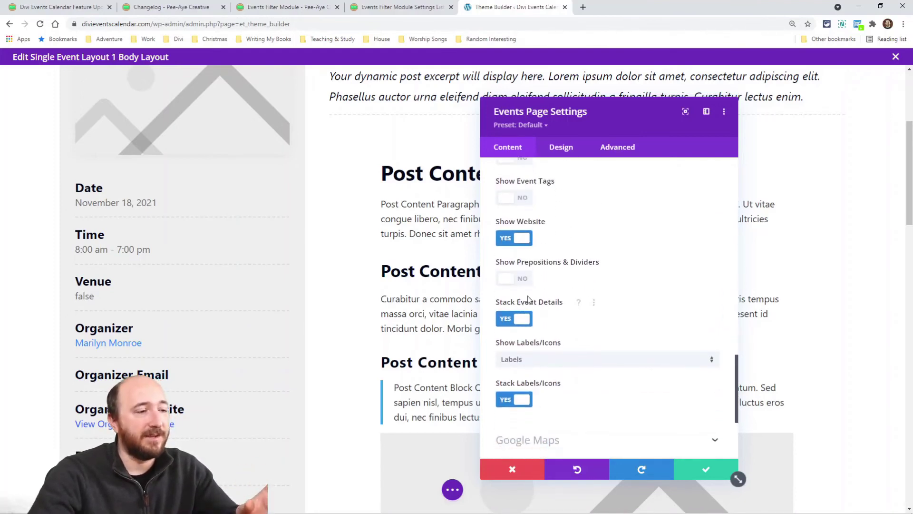
Step: Review the Events Page module's Google Maps, Add To Calendar Buttons and Links options, toggling Enable Email Address Links off and back on
{"action": "left_click", "coordinate": [540, 290]}
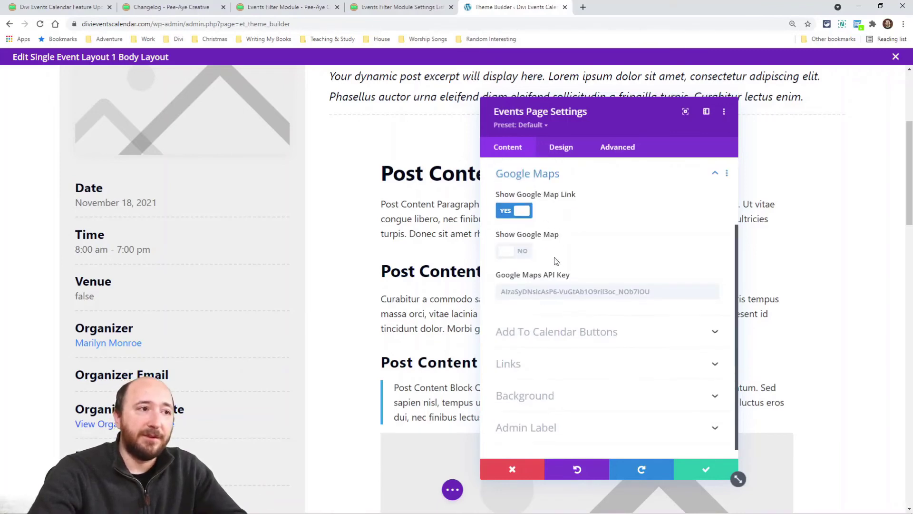
{"action": "scroll", "coordinate": [530, 236], "scroll_direction": "up", "scroll_amount": 1}
{"action": "scroll", "coordinate": [559, 304], "scroll_direction": "down", "scroll_amount": 1}
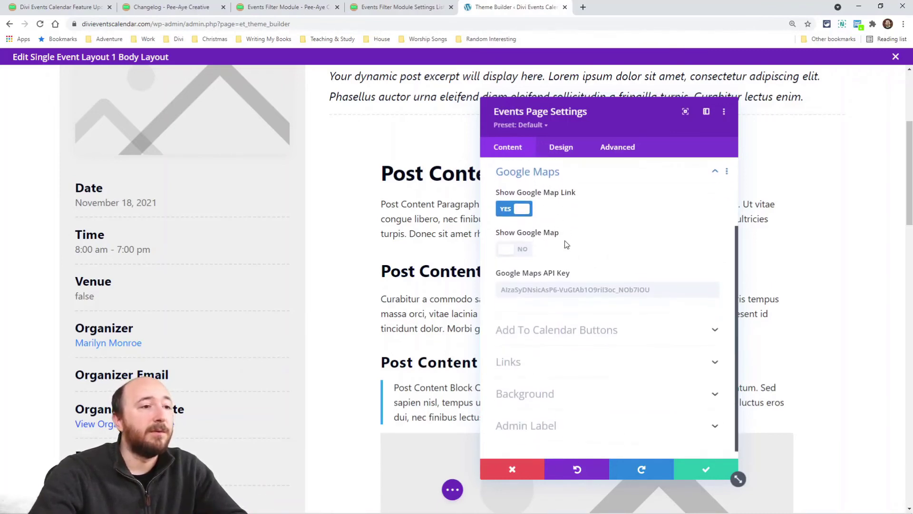
{"action": "scroll", "coordinate": [546, 369], "scroll_direction": "up", "scroll_amount": 1}
{"action": "left_click", "coordinate": [584, 371]}
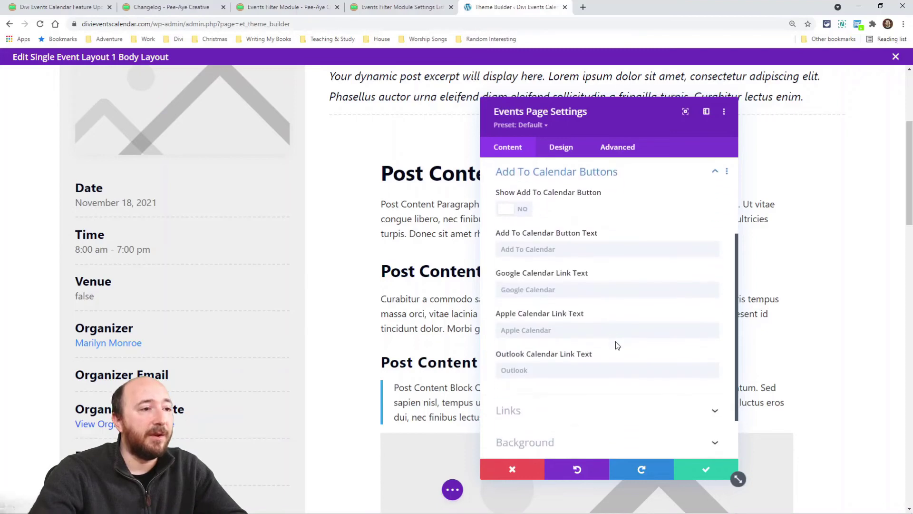
{"action": "scroll", "coordinate": [571, 352], "scroll_direction": "down", "scroll_amount": 1}
{"action": "left_click", "coordinate": [519, 356]}
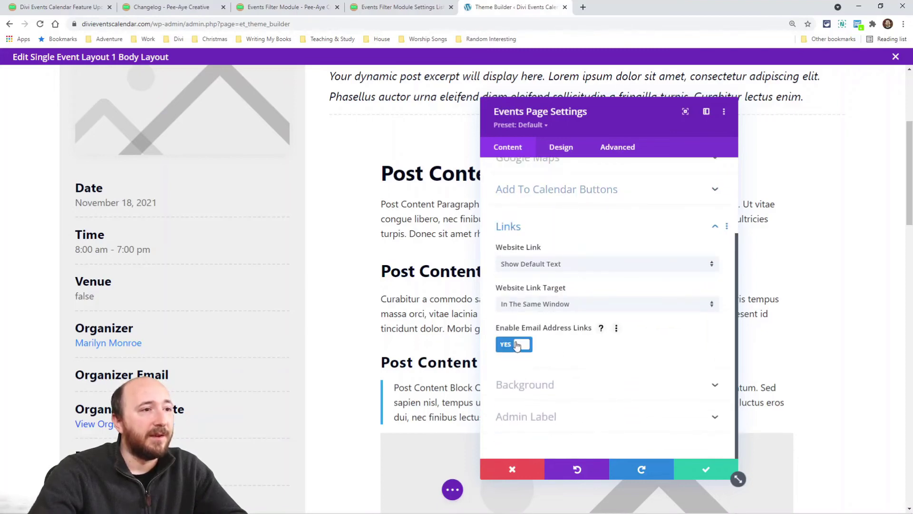
{"action": "left_click", "coordinate": [515, 345]}
{"action": "left_click", "coordinate": [518, 346]}
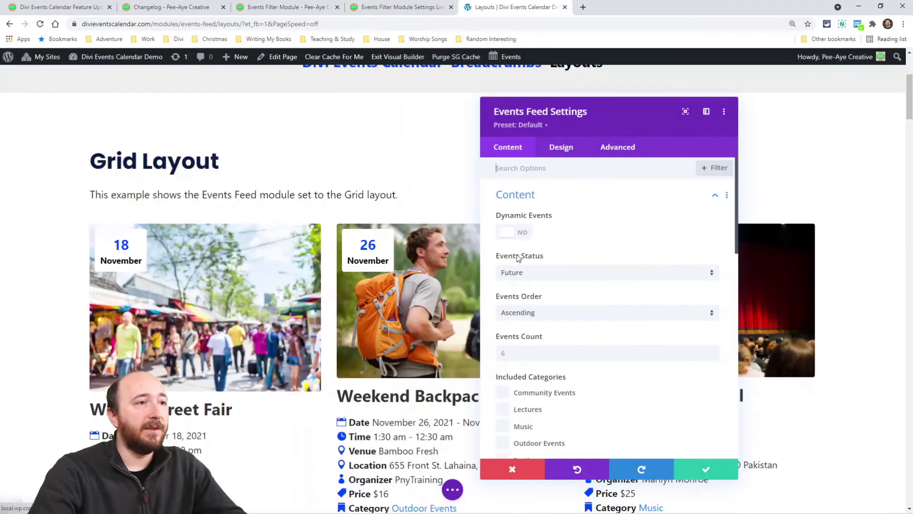
Step: Examine the Content and Elements options of the Events Feed module on the Layouts page
{"action": "left_click", "coordinate": [535, 196]}
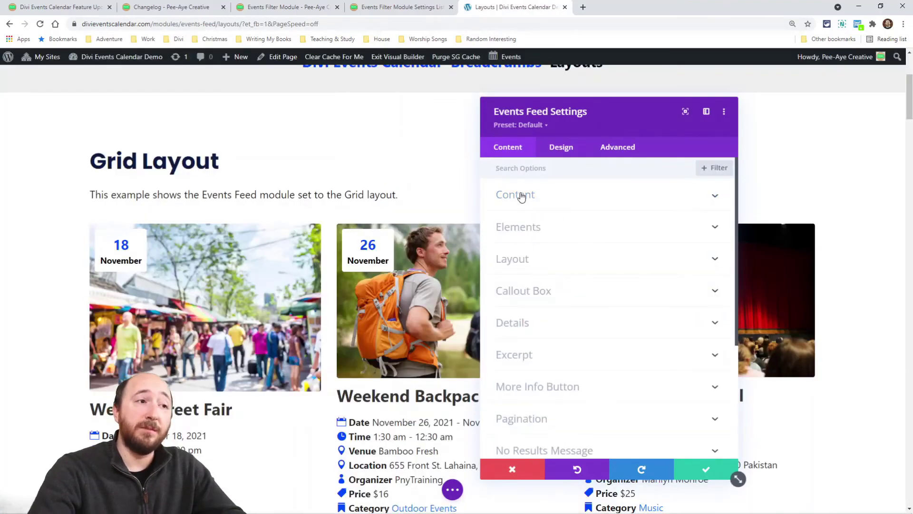
{"action": "left_click", "coordinate": [523, 206]}
{"action": "scroll", "coordinate": [536, 324], "scroll_direction": "down", "scroll_amount": 1}
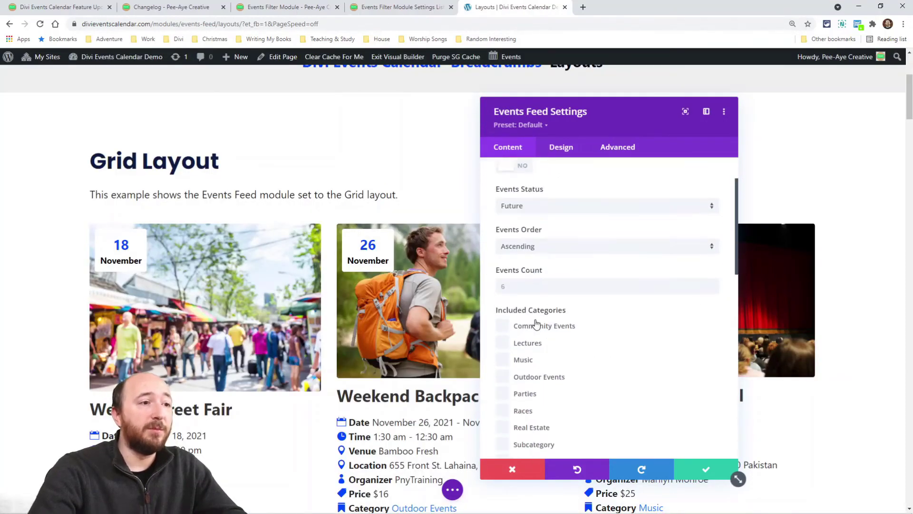
{"action": "scroll", "coordinate": [536, 324], "scroll_direction": "down", "scroll_amount": 6}
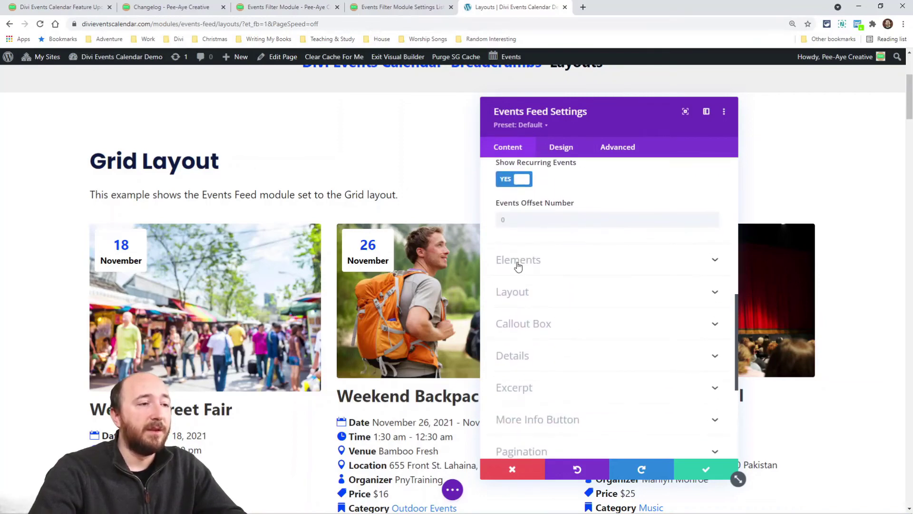
{"action": "left_click", "coordinate": [518, 267]}
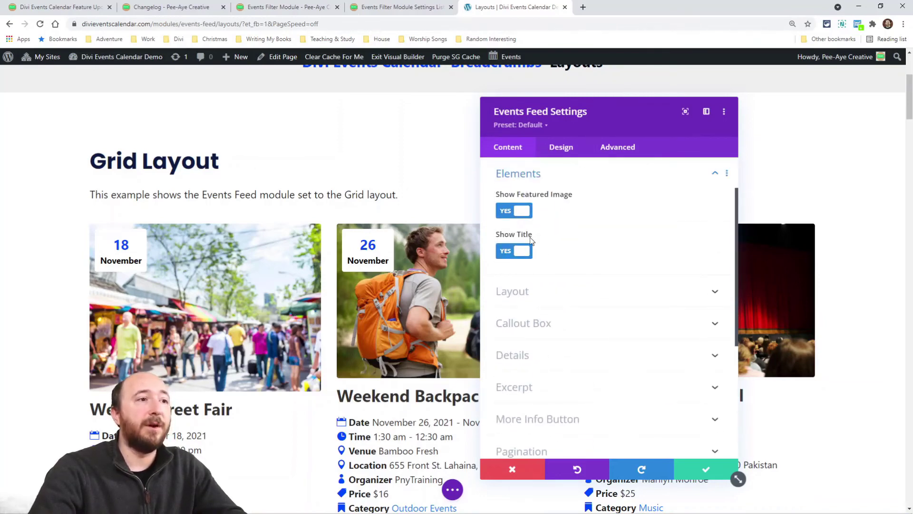
Step: Preview the Events Feed module in the List and Cover layouts, and set the layout back to Grid
{"action": "left_click", "coordinate": [523, 297]}
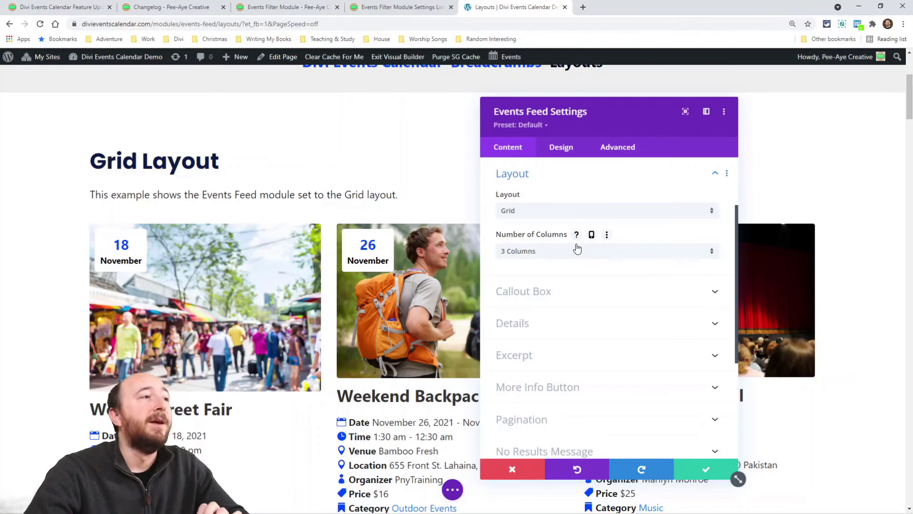
{"action": "left_click", "coordinate": [523, 212]}
{"action": "left_click", "coordinate": [522, 241]}
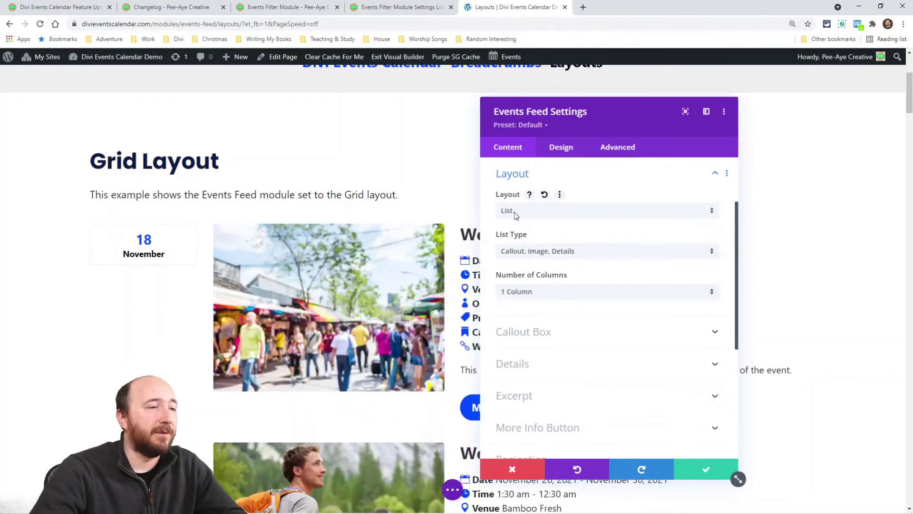
{"action": "left_click", "coordinate": [520, 211]}
{"action": "left_click", "coordinate": [521, 257]}
{"action": "left_click", "coordinate": [515, 212]}
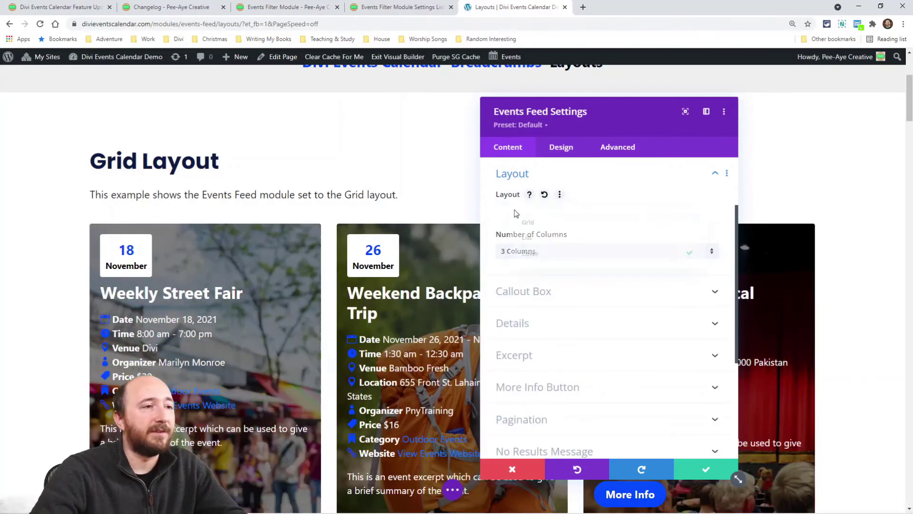
{"action": "left_click", "coordinate": [525, 223]}
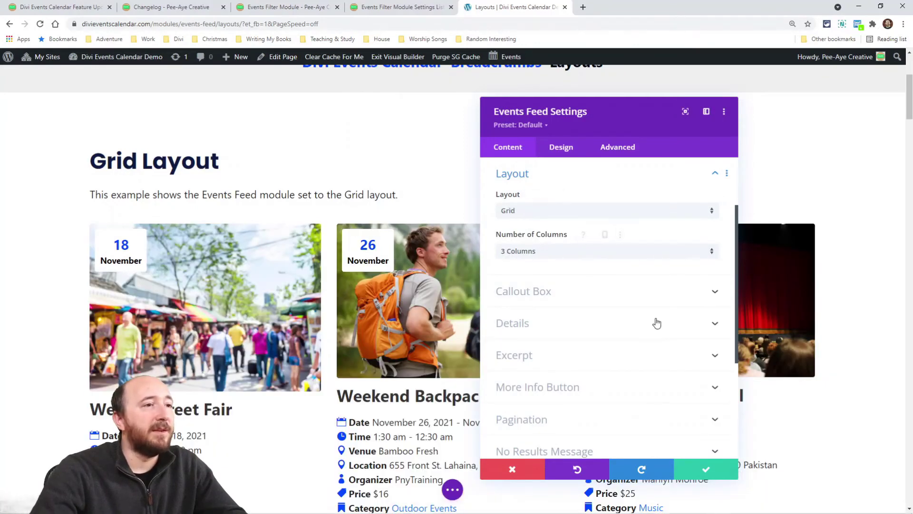
Step: Review the Events Feed module's Callout Box options and toggle Show Callout Box off and back on
{"action": "scroll", "coordinate": [547, 190], "scroll_direction": "up", "scroll_amount": 2}
{"action": "scroll", "coordinate": [527, 281], "scroll_direction": "down", "scroll_amount": 3}
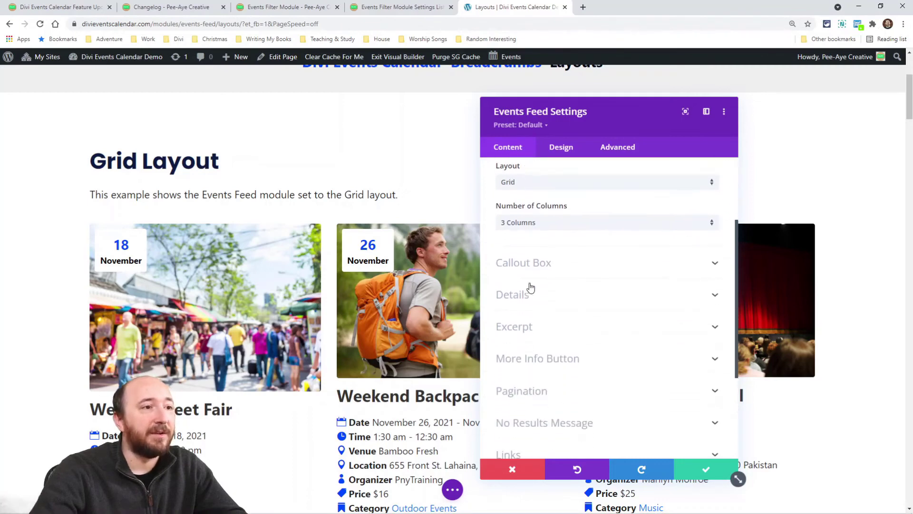
{"action": "left_click", "coordinate": [527, 240]}
{"action": "scroll", "coordinate": [568, 307], "scroll_direction": "down", "scroll_amount": 4}
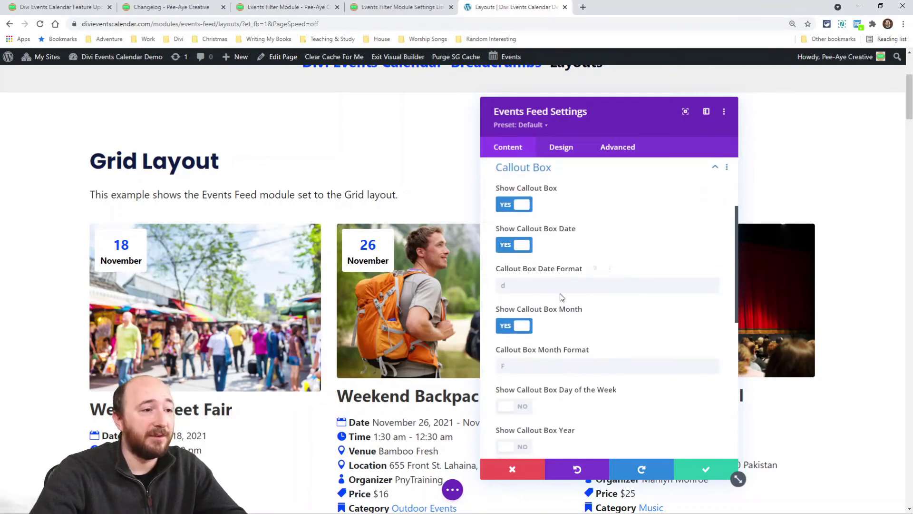
{"action": "scroll", "coordinate": [561, 309], "scroll_direction": "up", "scroll_amount": 4}
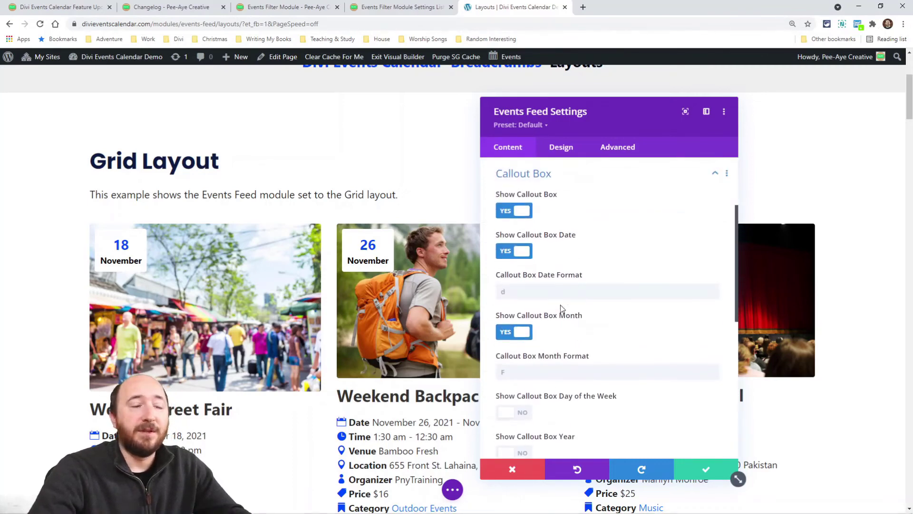
{"action": "scroll", "coordinate": [559, 308], "scroll_direction": "up", "scroll_amount": 1}
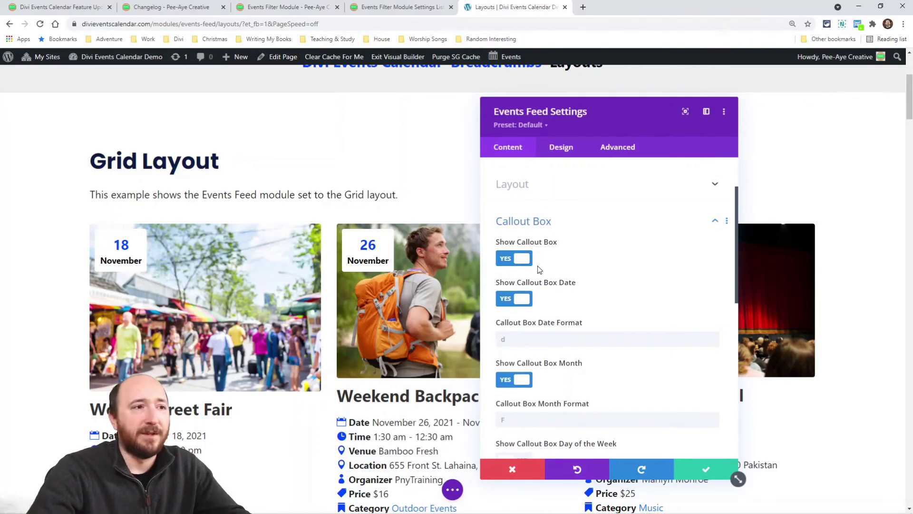
{"action": "left_click", "coordinate": [517, 260]}
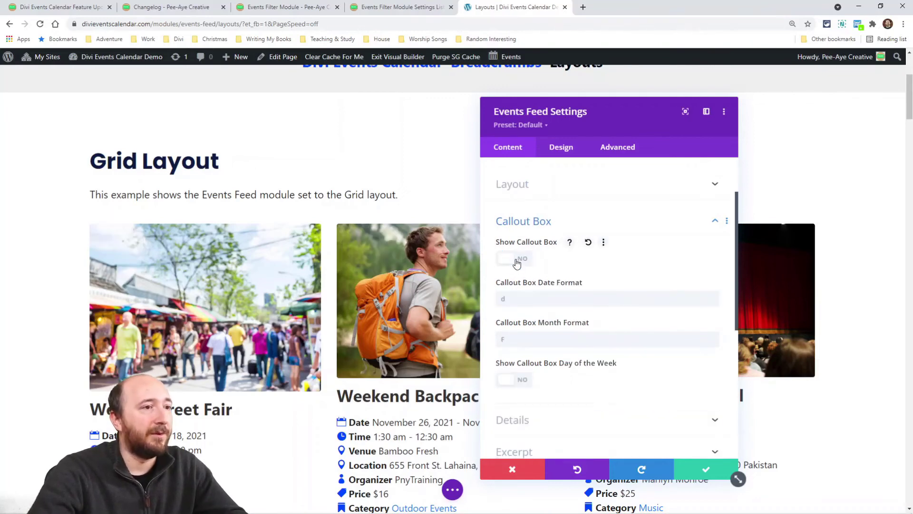
{"action": "left_click", "coordinate": [517, 259]}
Step: Show the day of the week in the Events Feed callout box and hide it again
{"action": "scroll", "coordinate": [528, 343], "scroll_direction": "down", "scroll_amount": 2}
{"action": "scroll", "coordinate": [528, 344], "scroll_direction": "down", "scroll_amount": 1}
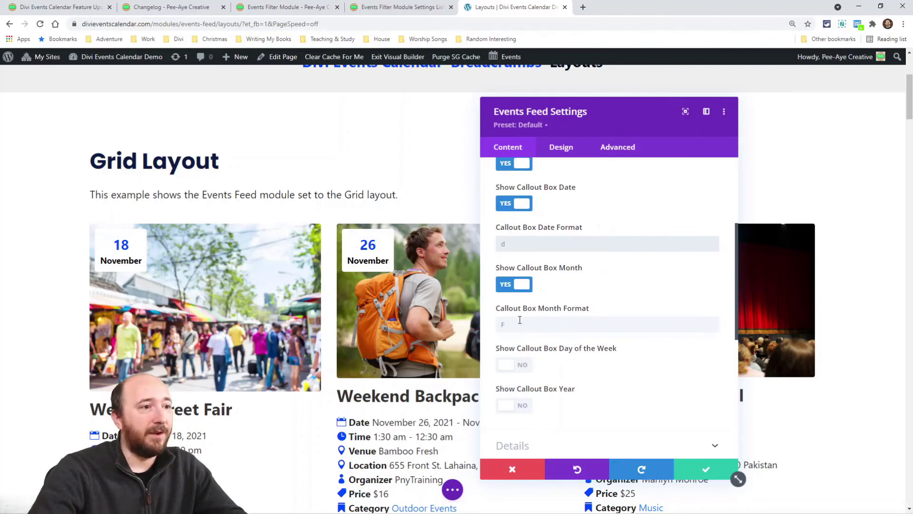
{"action": "scroll", "coordinate": [547, 333], "scroll_direction": "down", "scroll_amount": 3}
{"action": "left_click", "coordinate": [515, 272]}
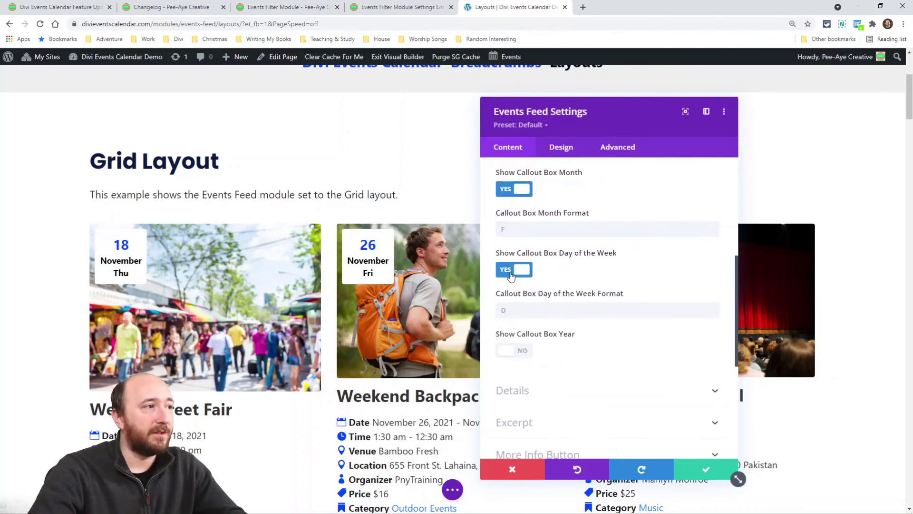
{"action": "left_click", "coordinate": [510, 275]}
Step: Examine the Details options of the Events Feed module, from the date and time settings through location, organizer, price, category and website
{"action": "scroll", "coordinate": [544, 309], "scroll_direction": "down", "scroll_amount": 2}
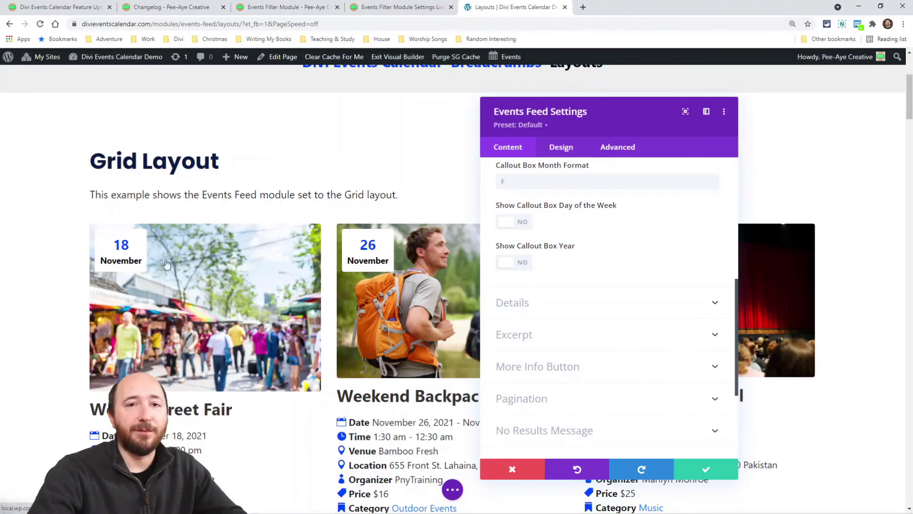
{"action": "scroll", "coordinate": [496, 226], "scroll_direction": "down", "scroll_amount": 2}
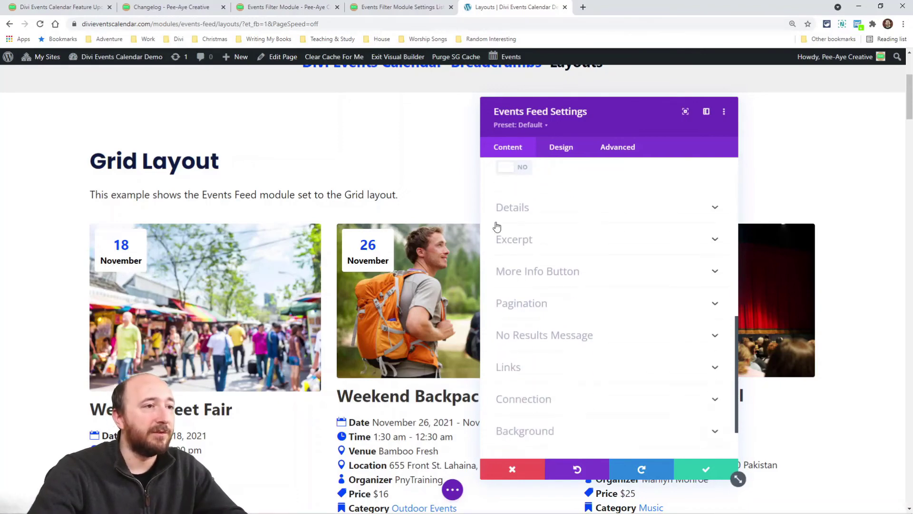
{"action": "left_click", "coordinate": [526, 209]}
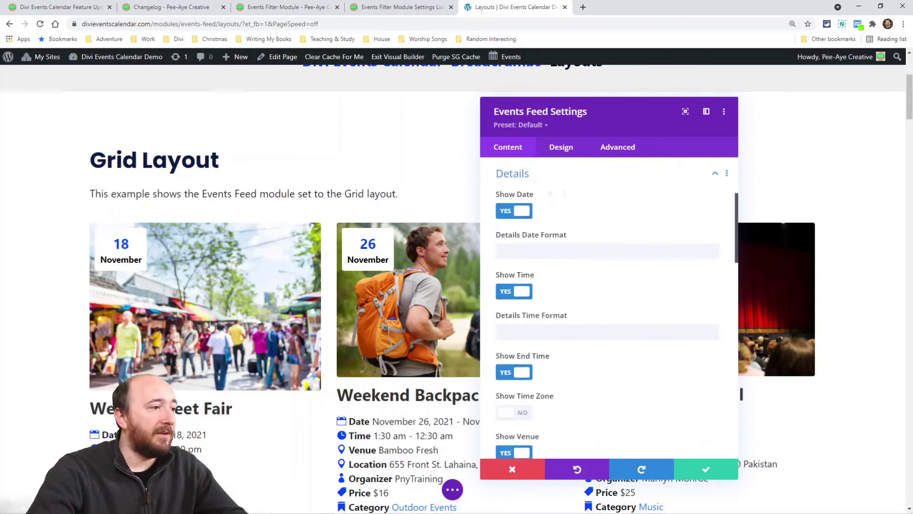
{"action": "scroll", "coordinate": [211, 326], "scroll_direction": "down", "scroll_amount": 4}
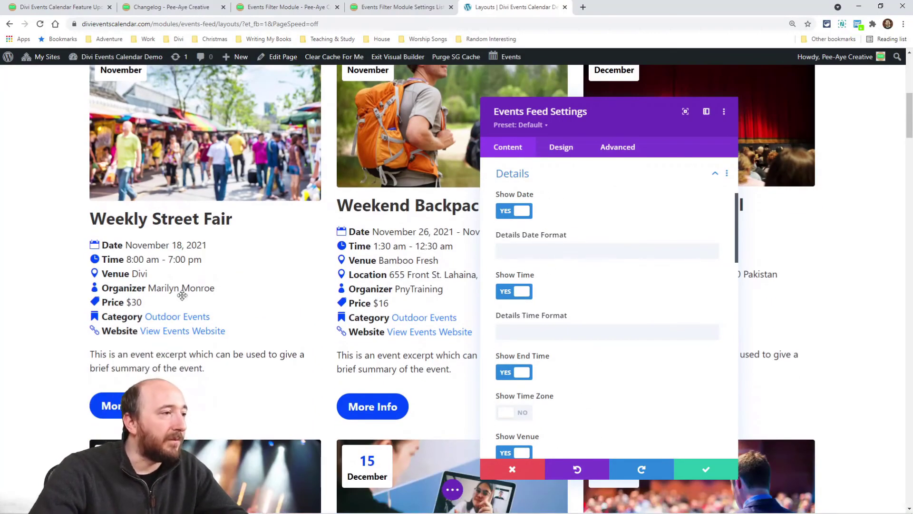
{"action": "left_click", "coordinate": [527, 245]}
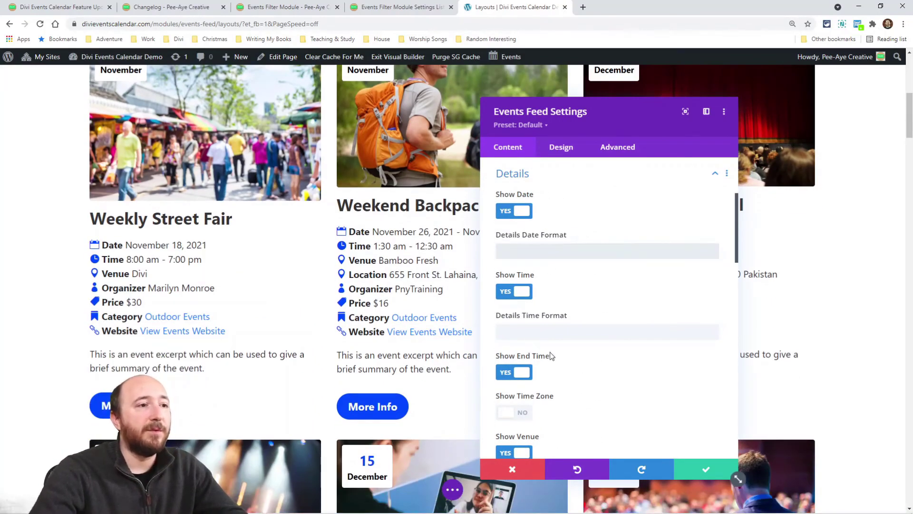
{"action": "scroll", "coordinate": [577, 322], "scroll_direction": "down", "scroll_amount": 5}
{"action": "scroll", "coordinate": [549, 280], "scroll_direction": "down", "scroll_amount": 8}
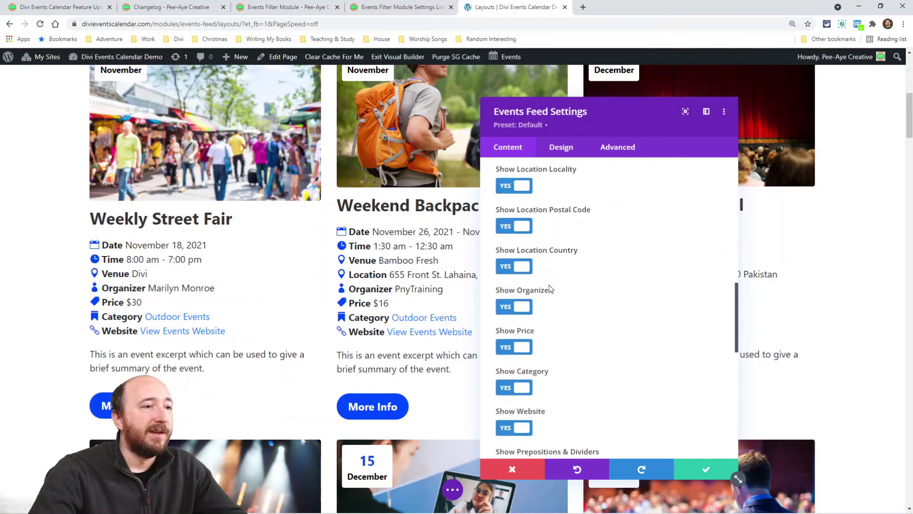
Step: Review the Events Feed module's Excerpt options and open its Links settings
{"action": "left_click", "coordinate": [530, 219]}
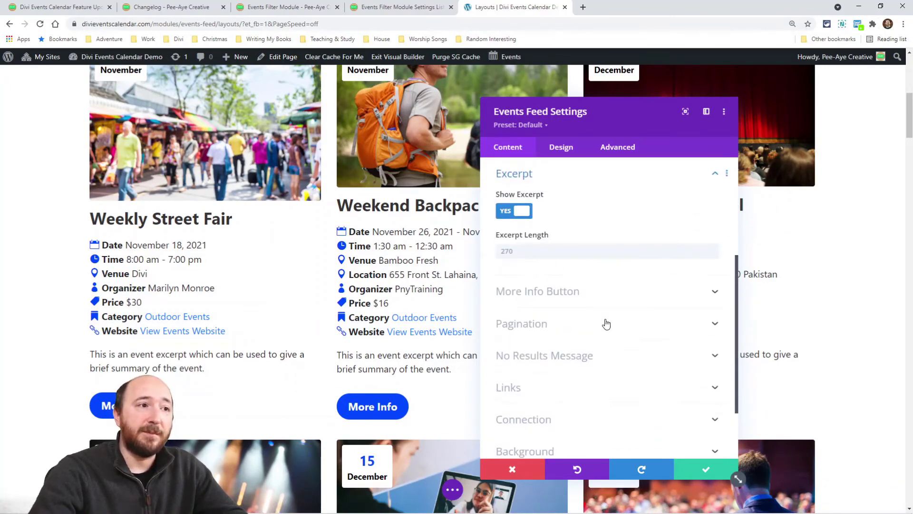
{"action": "scroll", "coordinate": [547, 238], "scroll_direction": "down", "scroll_amount": 2}
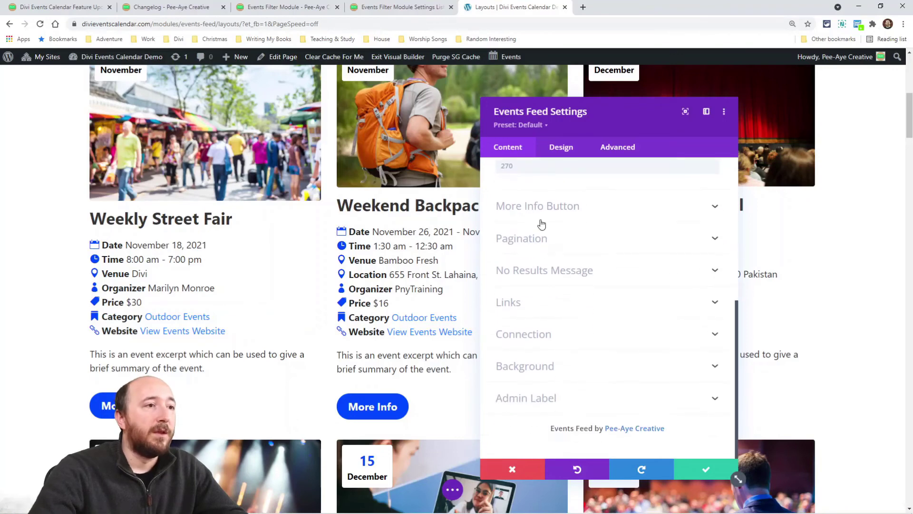
{"action": "left_click", "coordinate": [531, 305]}
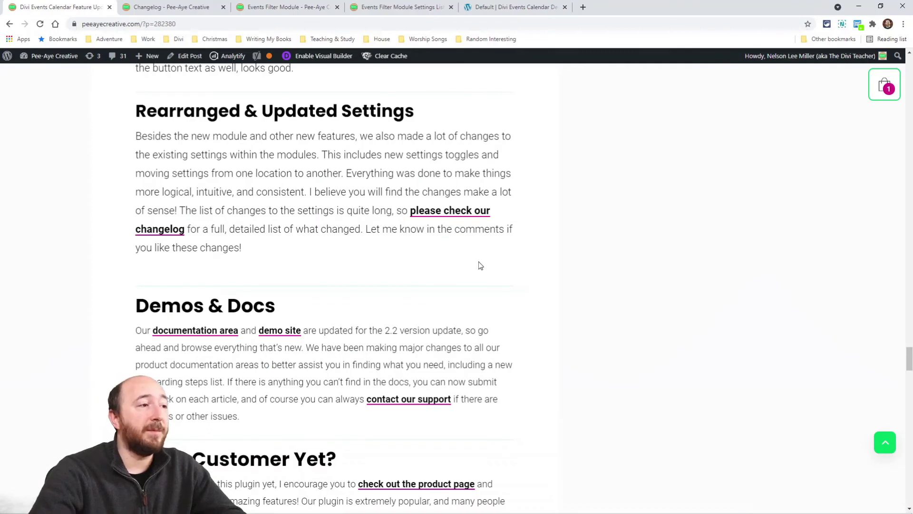
Step: Review the Demos & Docs and Not A Customer Yet? sections of the Divi Events Calendar feature update post
{"action": "scroll", "coordinate": [475, 284], "scroll_direction": "down", "scroll_amount": 3}
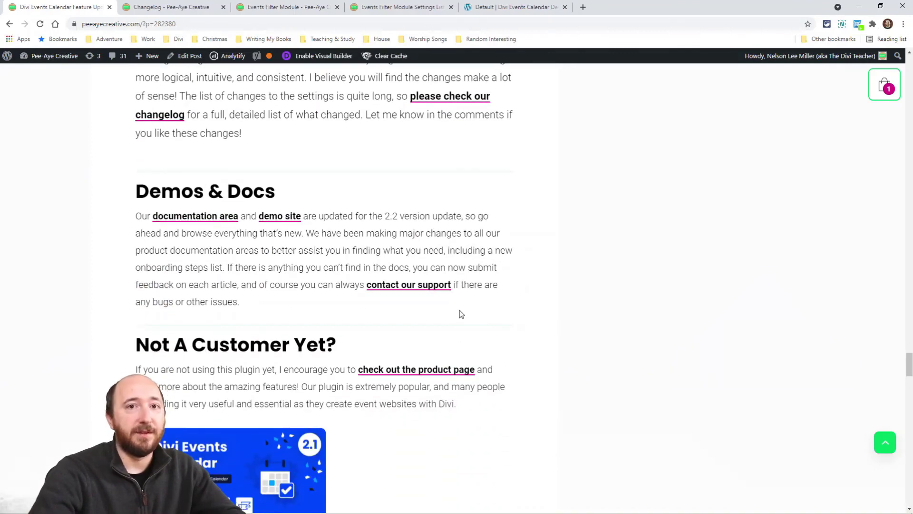
{"action": "scroll", "coordinate": [382, 288], "scroll_direction": "down", "scroll_amount": 2}
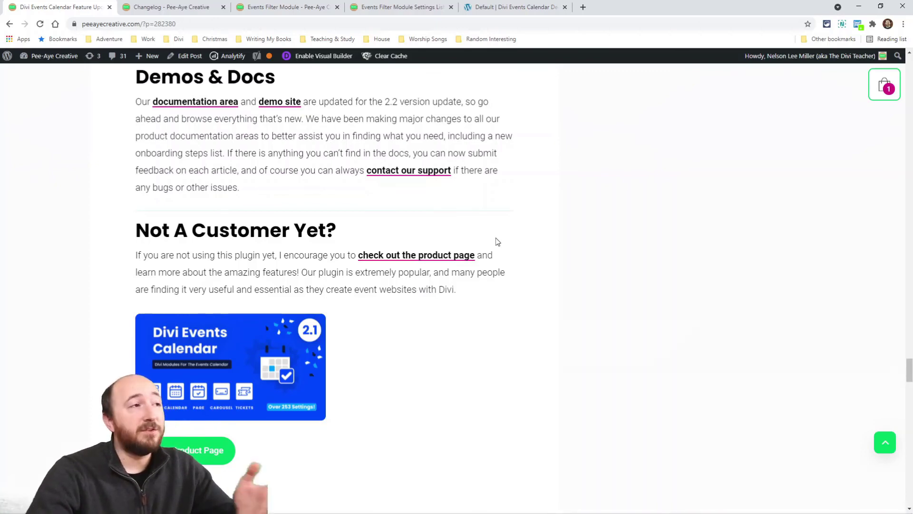
{"action": "scroll", "coordinate": [497, 242], "scroll_direction": "up", "scroll_amount": 5}
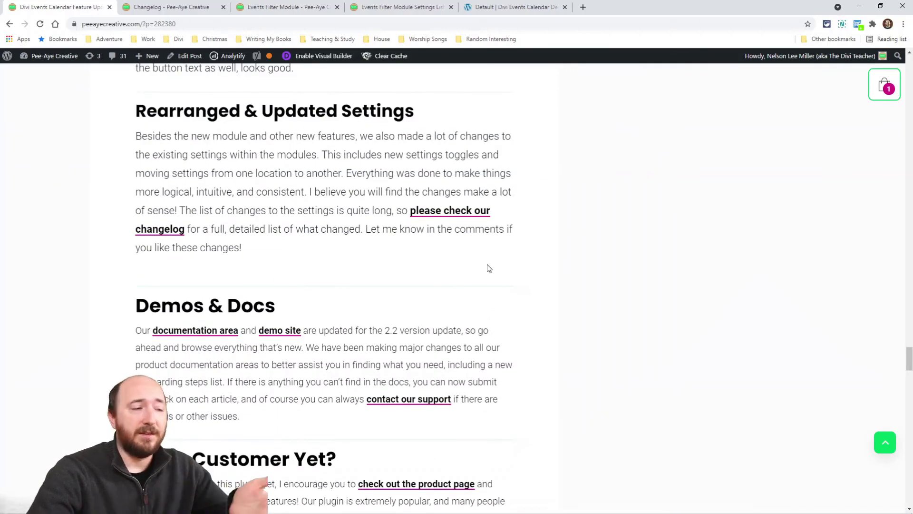